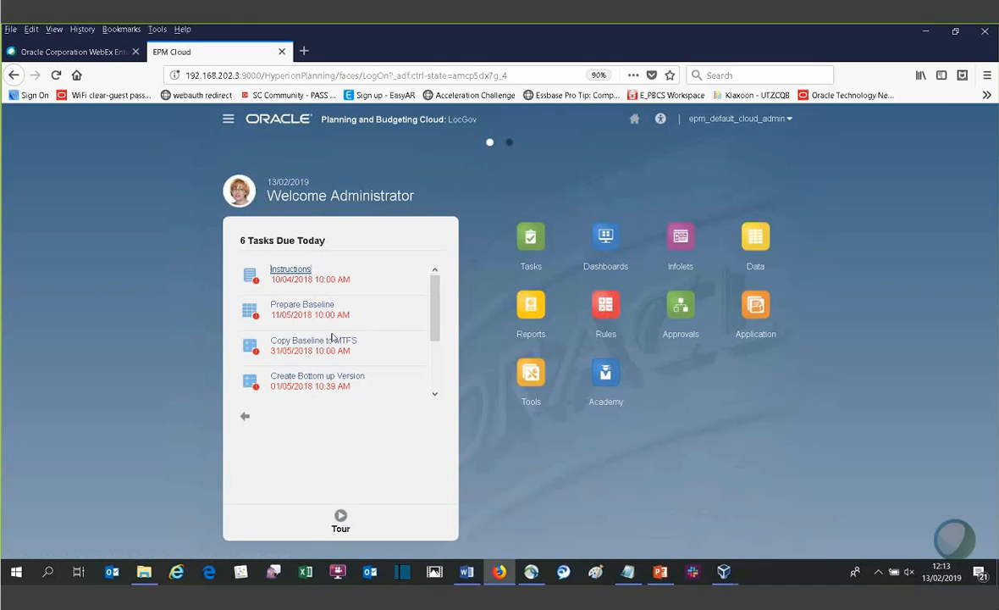
- Look through the tasks due today, then go to the infolets page and enlarge the Actuals infolet
scroll(316, 352, "down", 2)
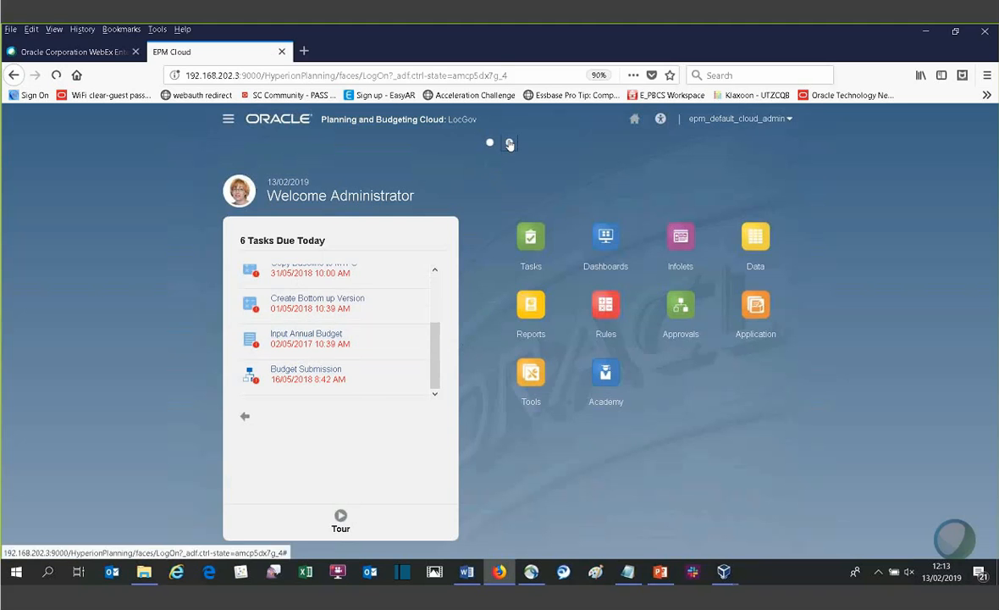
left_click(510, 142)
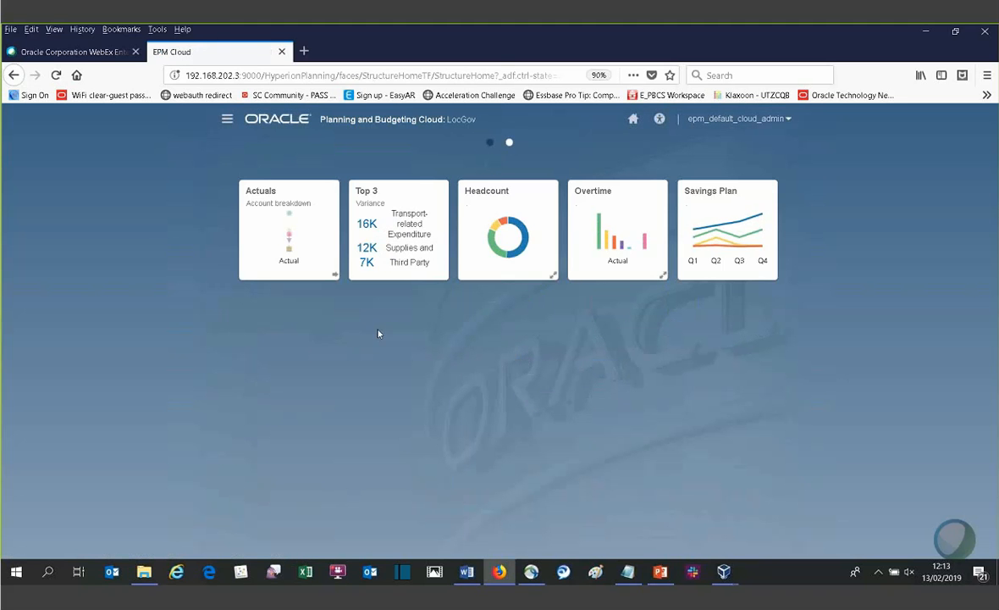
left_click(333, 273)
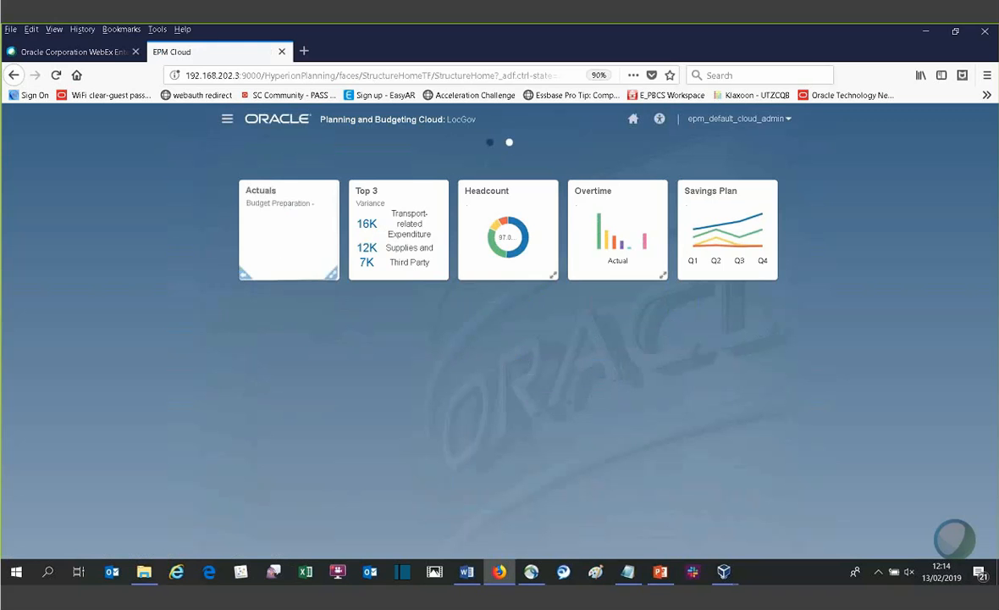
left_click(334, 277)
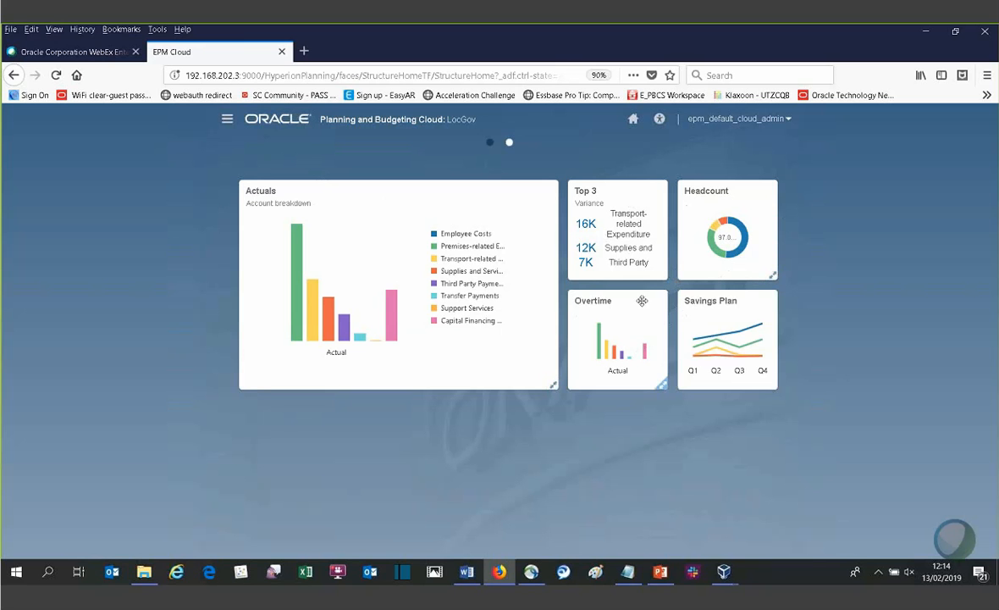
- Enlarge the Headcount and Overtime infolets and review their charts
left_click(775, 278)
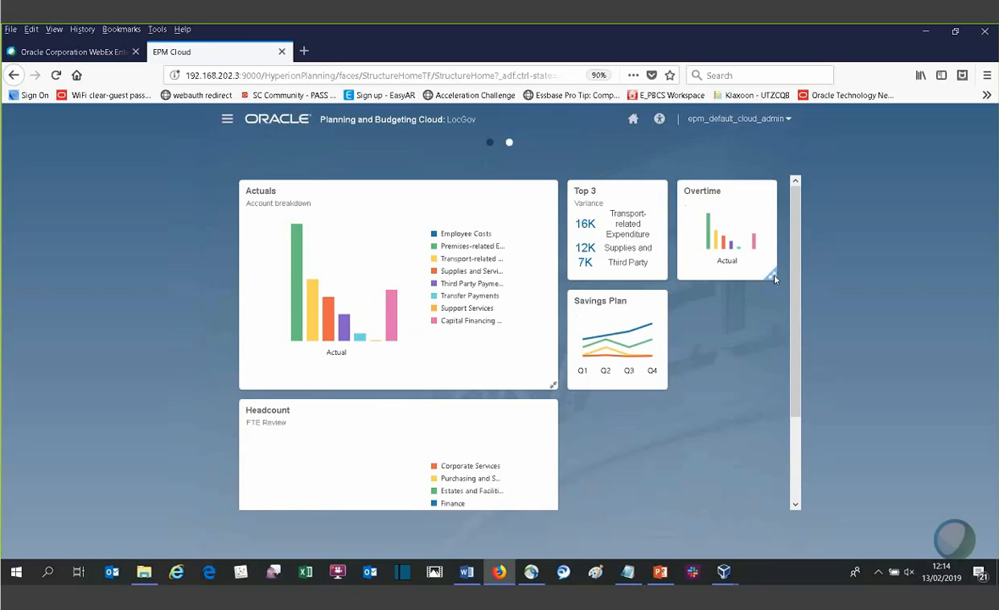
scroll(420, 419, "down", 3)
scroll(592, 333, "up", 3)
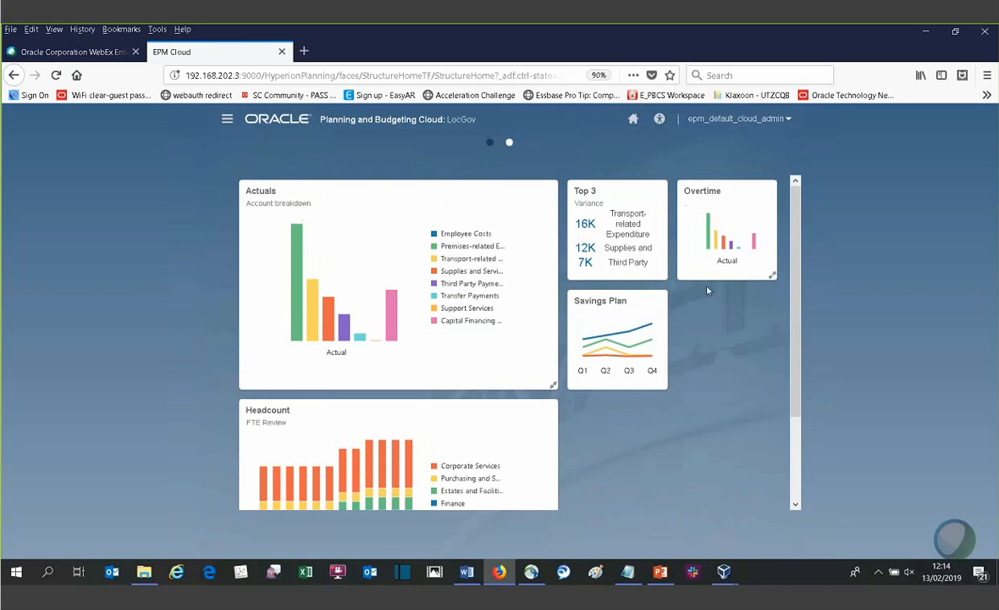
left_click(771, 274)
scroll(750, 363, "down", 5)
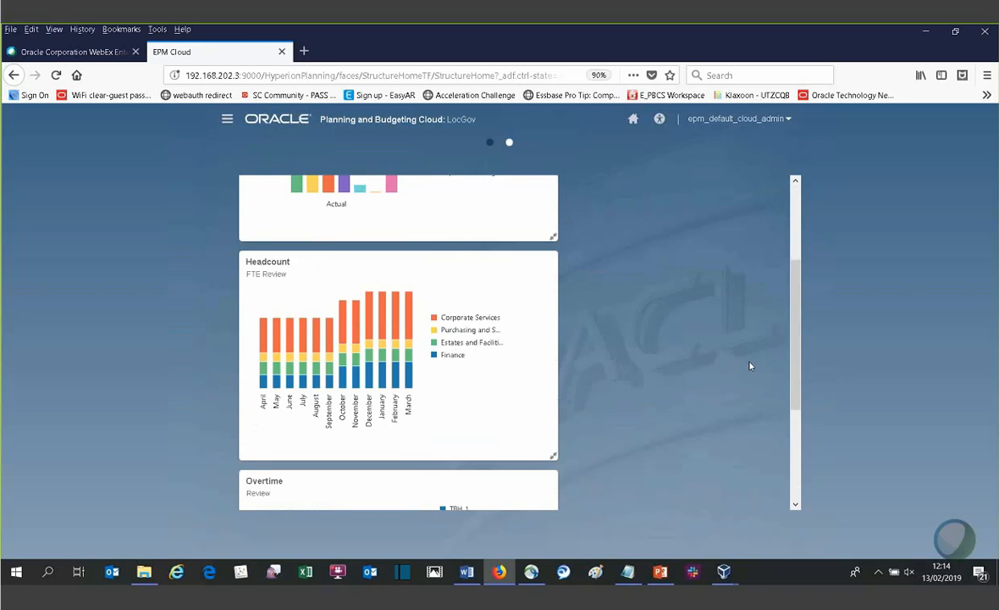
scroll(709, 355, "up", 5)
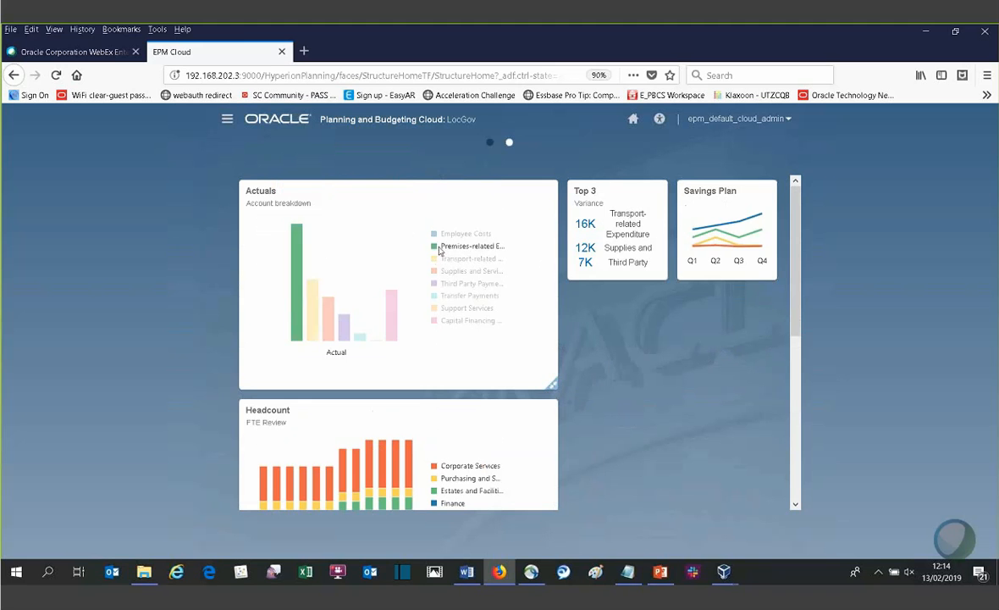
- Return to the home page, open the task lists and expand Prepare Top Down MTFS
left_click(491, 144)
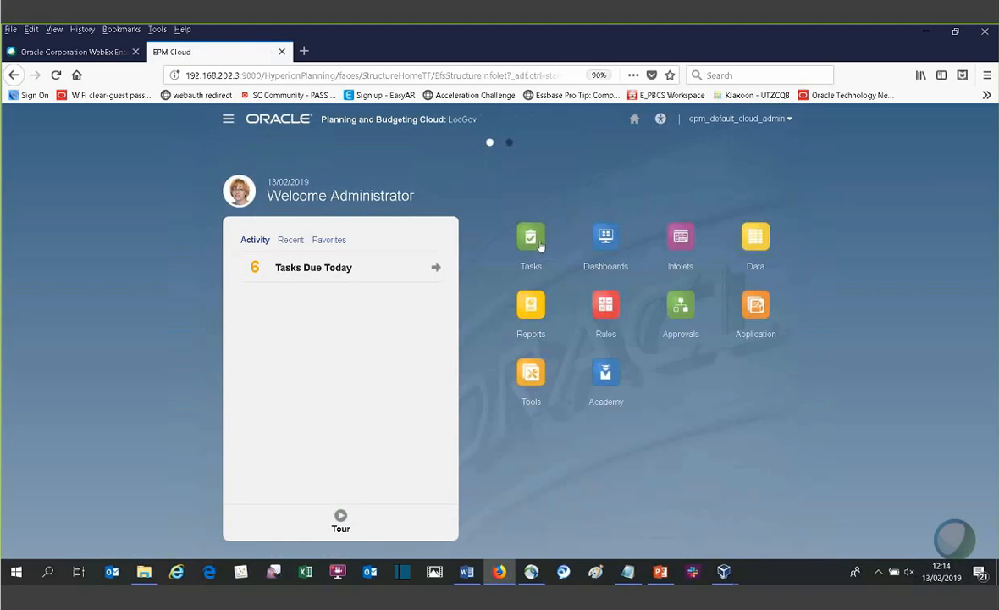
left_click(537, 247)
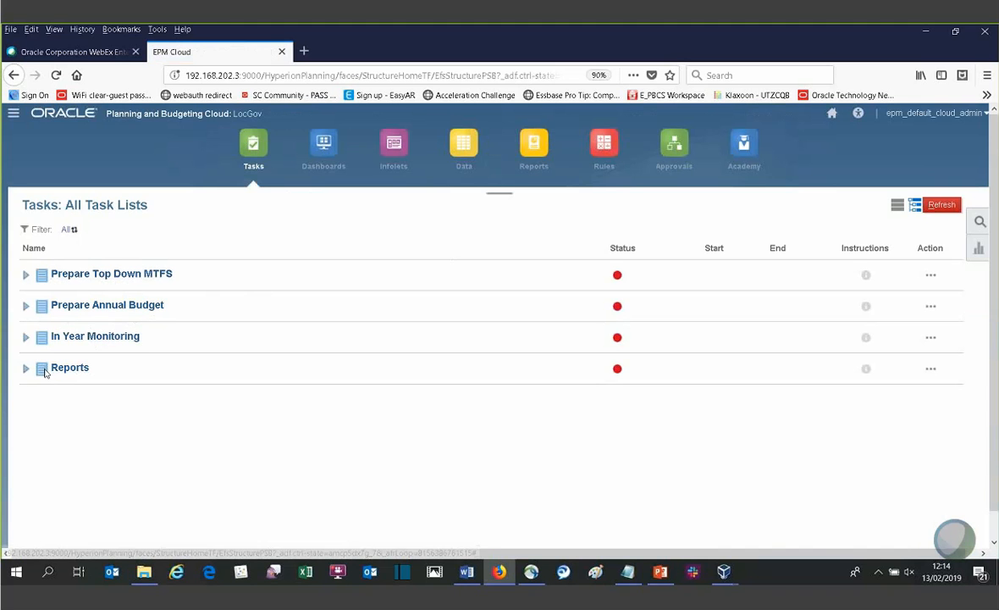
left_click(28, 276)
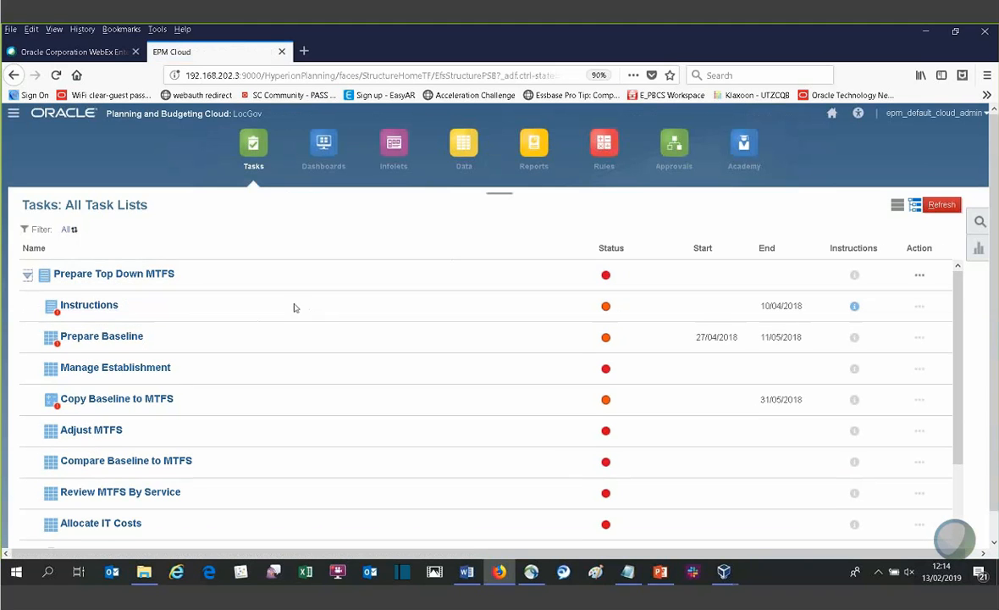
- Read the instructions attached to the Instructions task and dismiss them
left_click(855, 306)
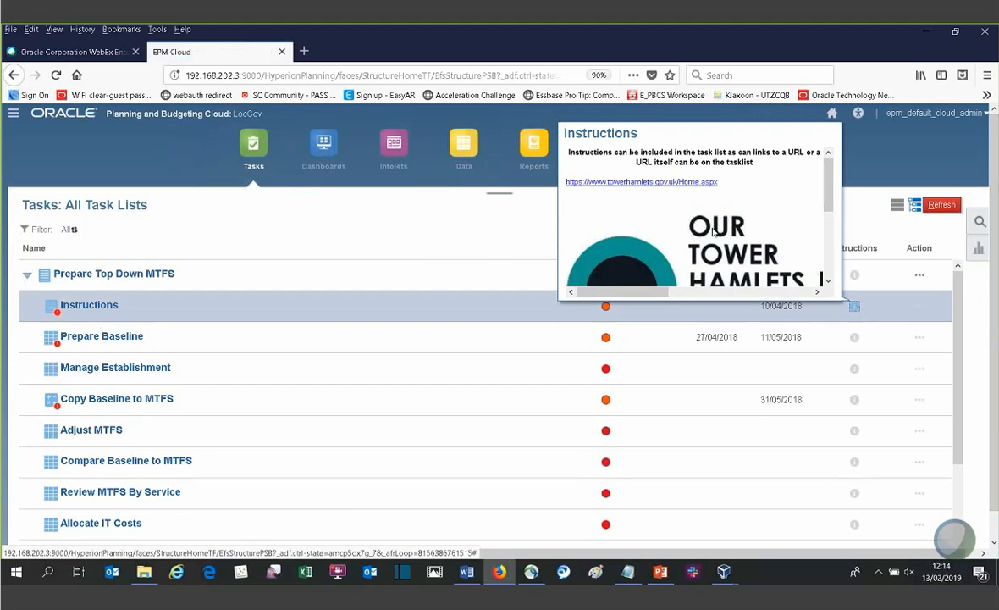
scroll(730, 227, "down", 3)
scroll(730, 227, "up", 3)
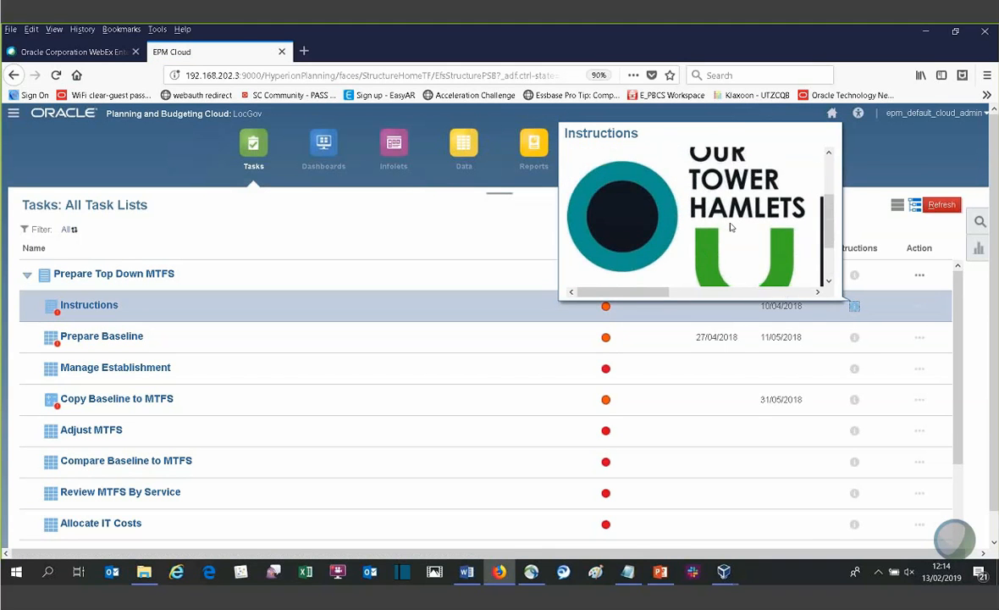
left_click(373, 239)
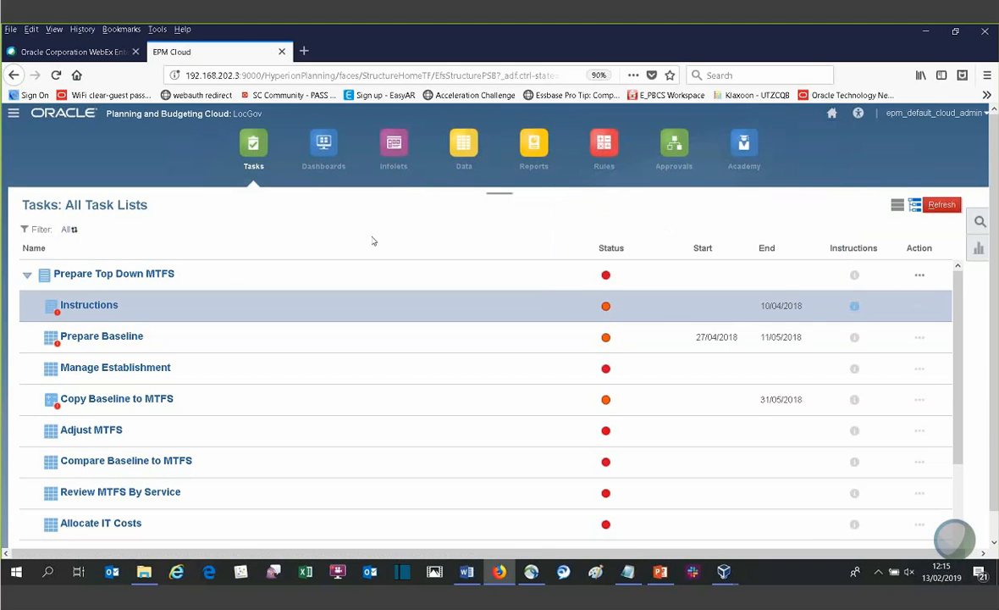
- Mark the Instructions task as complete, return to the task list and refresh it
left_click(104, 305)
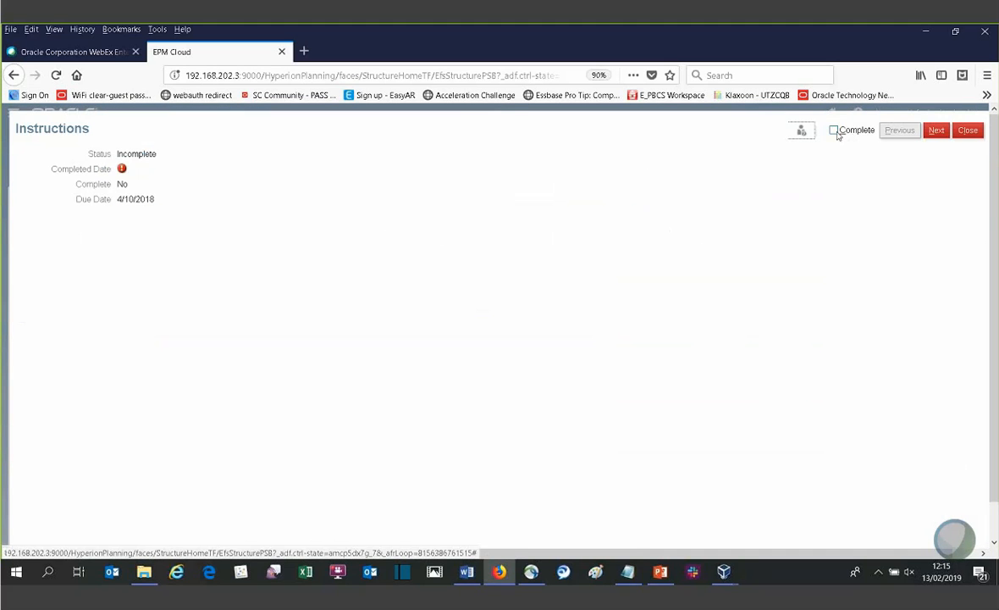
left_click(835, 130)
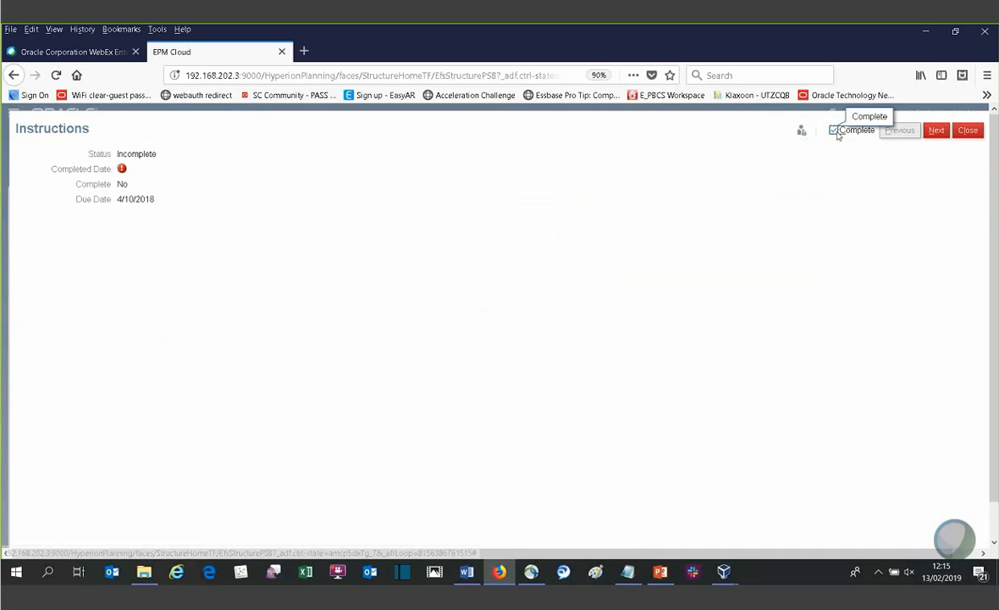
left_click(936, 131)
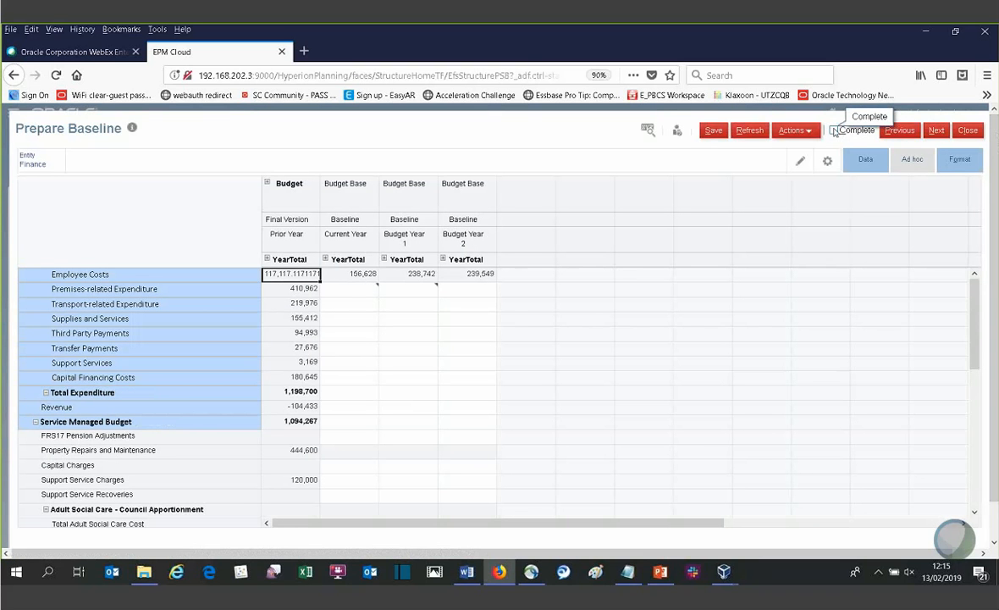
left_click(963, 128)
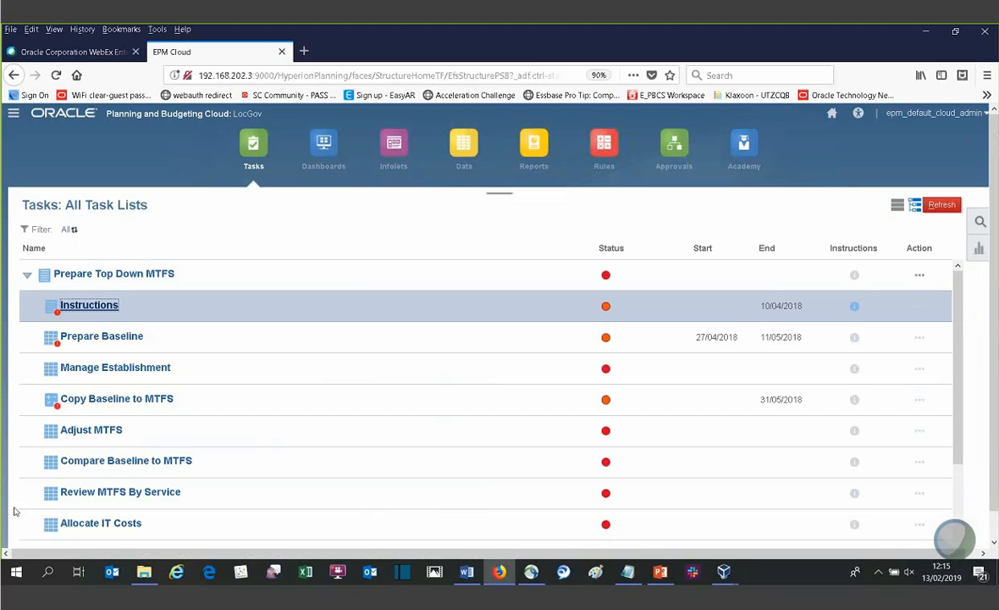
left_click(950, 204)
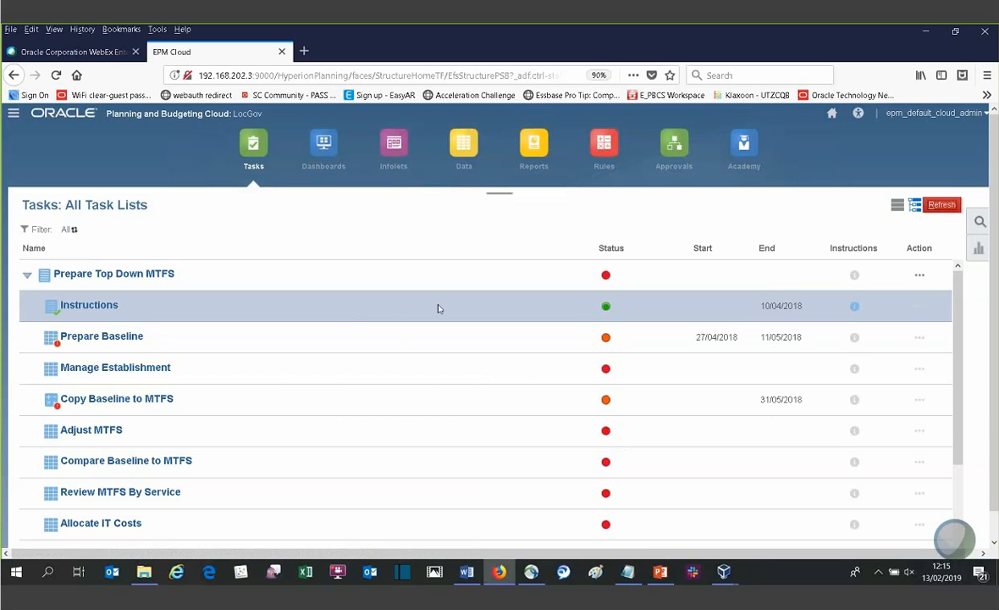
- Open the Prepare Baseline task and inspect the prior year Budget's components and the Current Year's quarters, collapsing both again
scroll(460, 357, "down", 1)
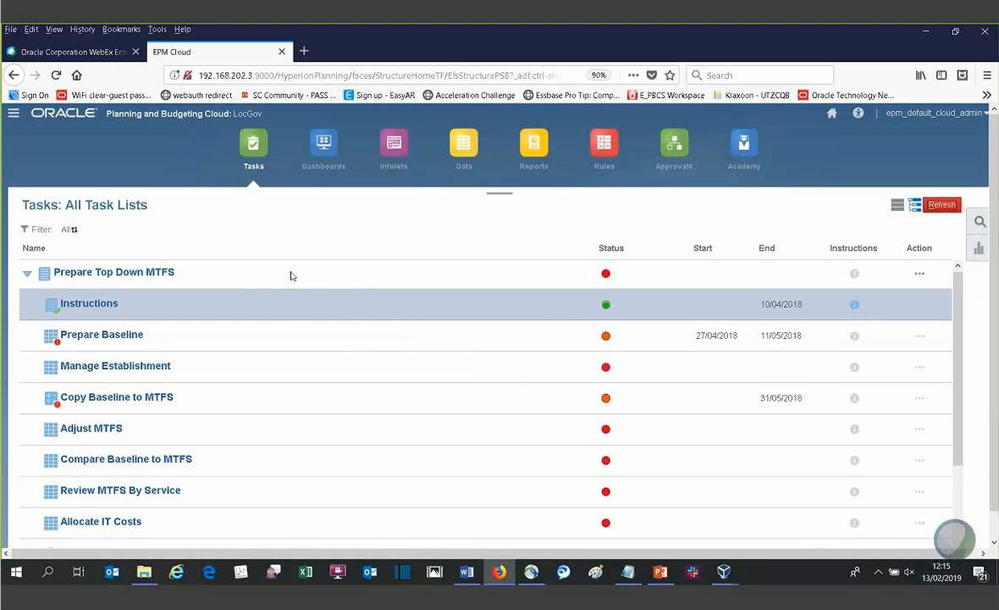
left_click(93, 336)
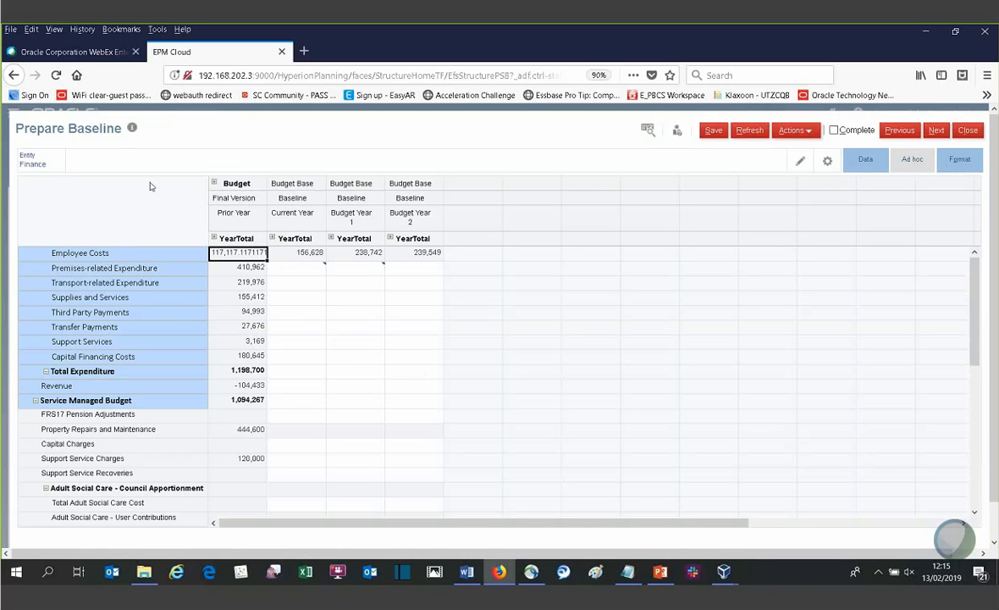
left_click(214, 183)
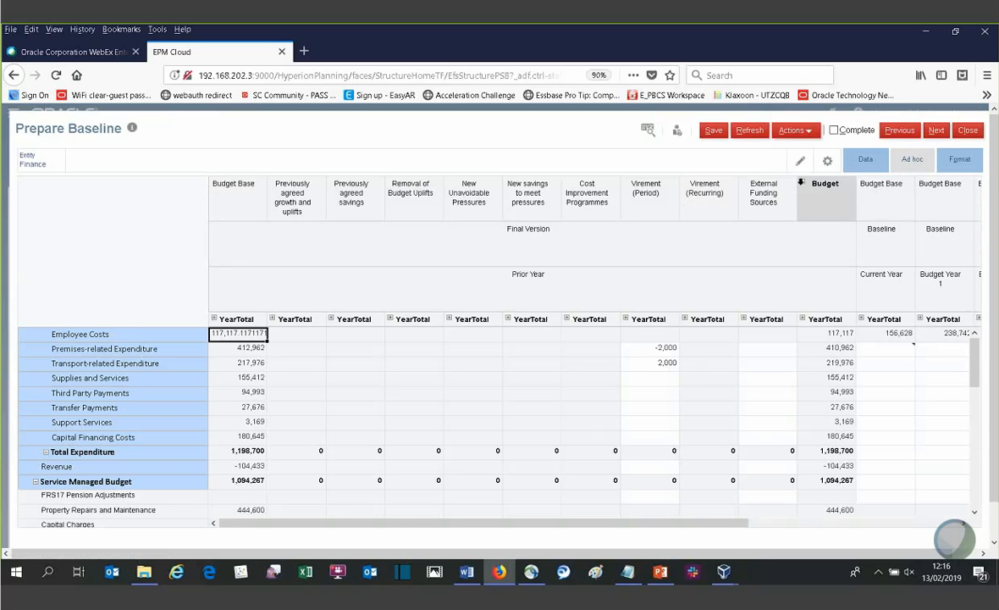
left_click(802, 185)
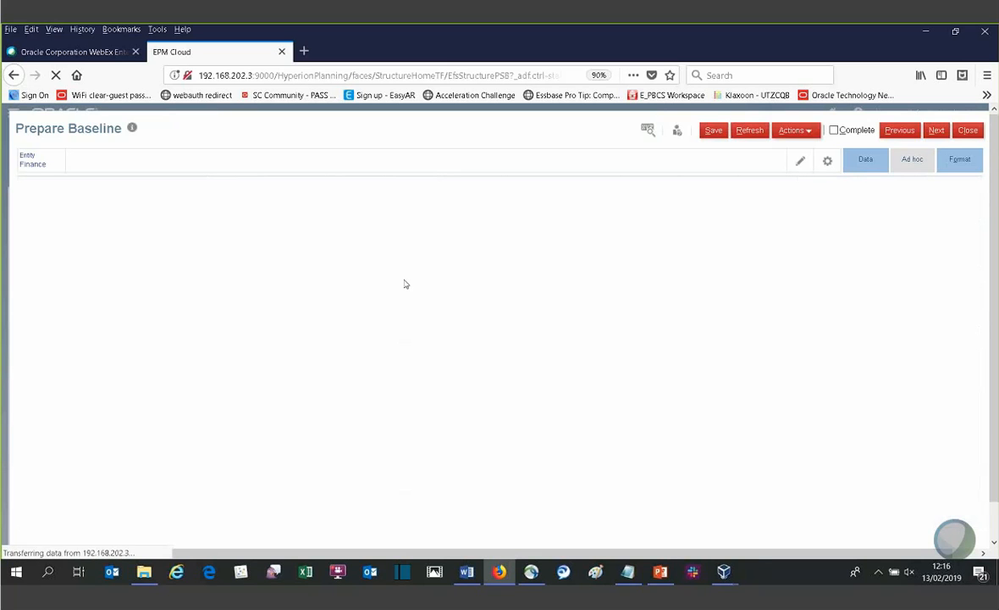
left_click(273, 239)
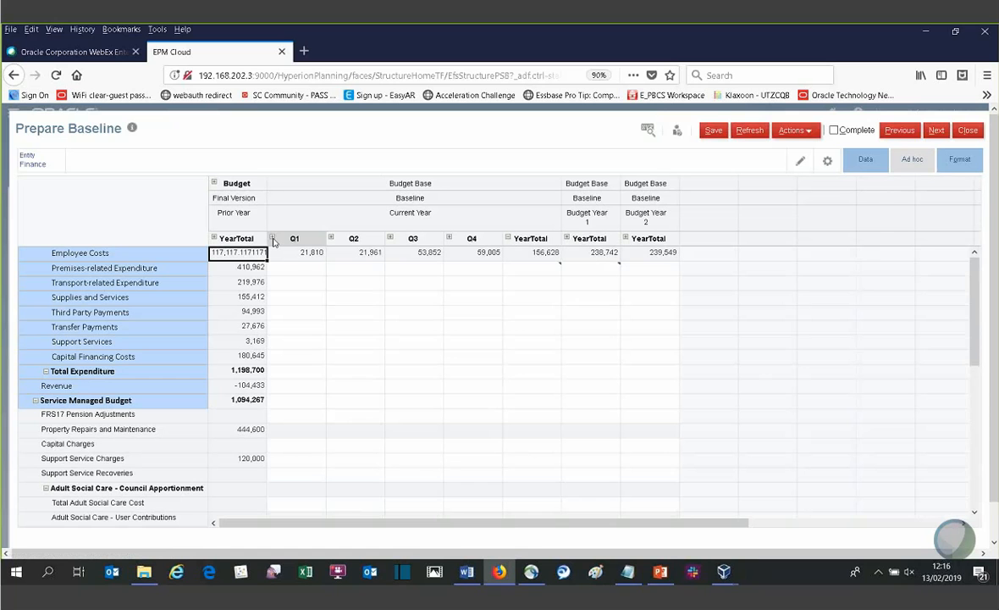
left_click(509, 239)
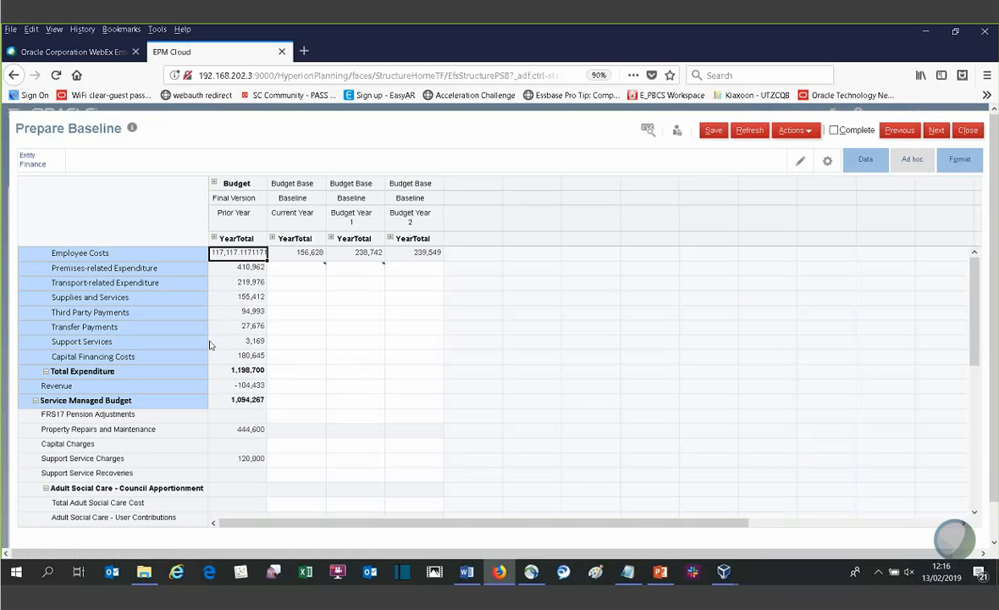
- Enter 3000 as the Current Year baseline amount for Support Services
left_click(298, 343)
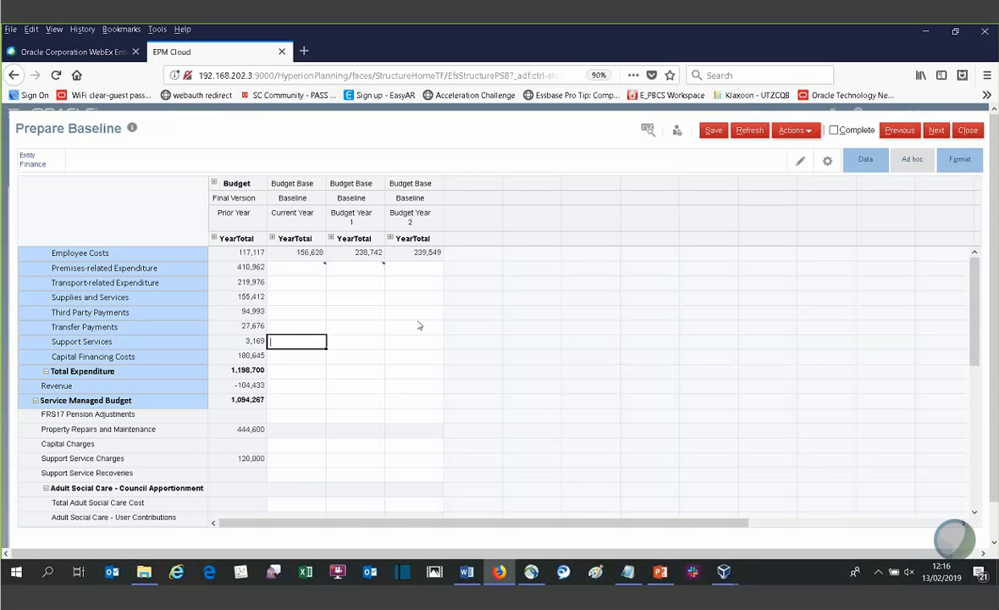
type("3000")
key("Return")
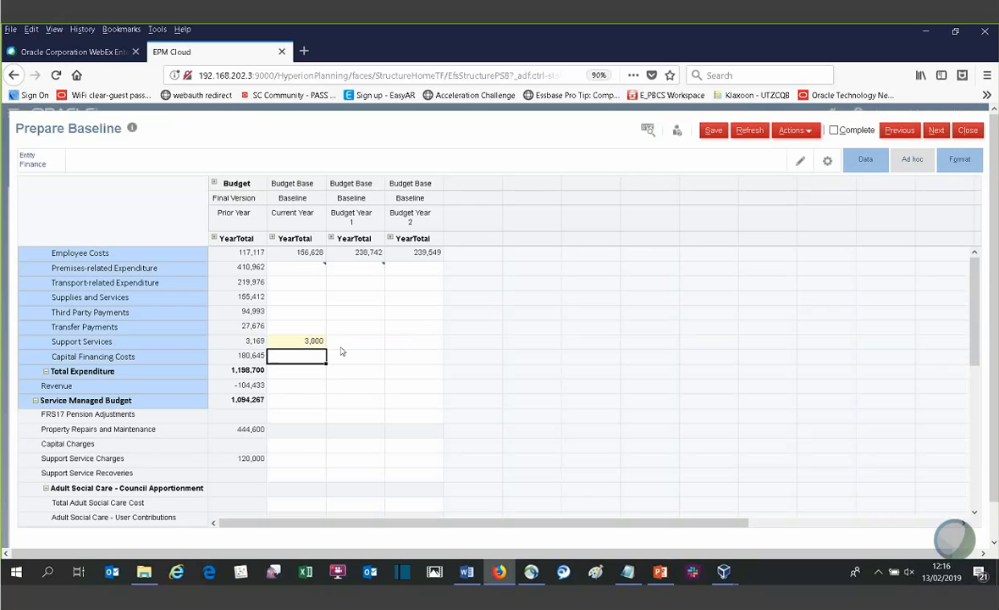
- Run the Seed Baseline with Previous Year rule from the Current Year cell for Supplies and Services
left_click(301, 298)
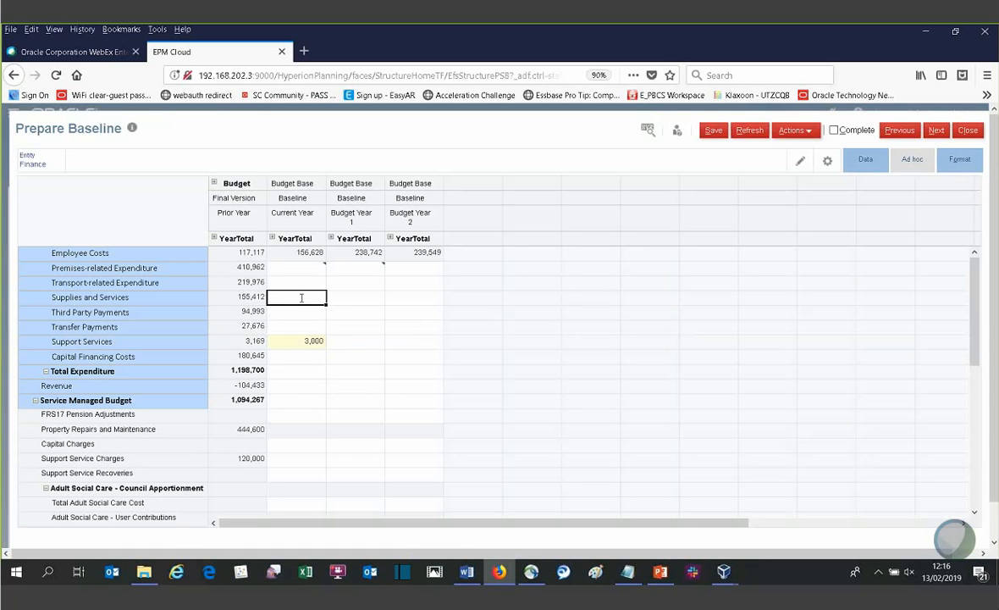
right_click(301, 299)
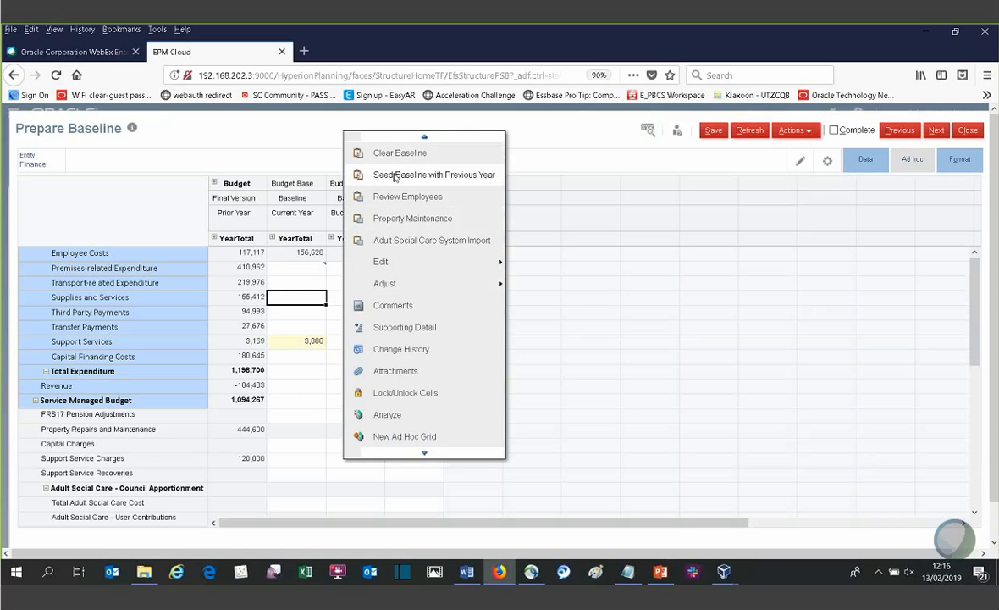
left_click(451, 175)
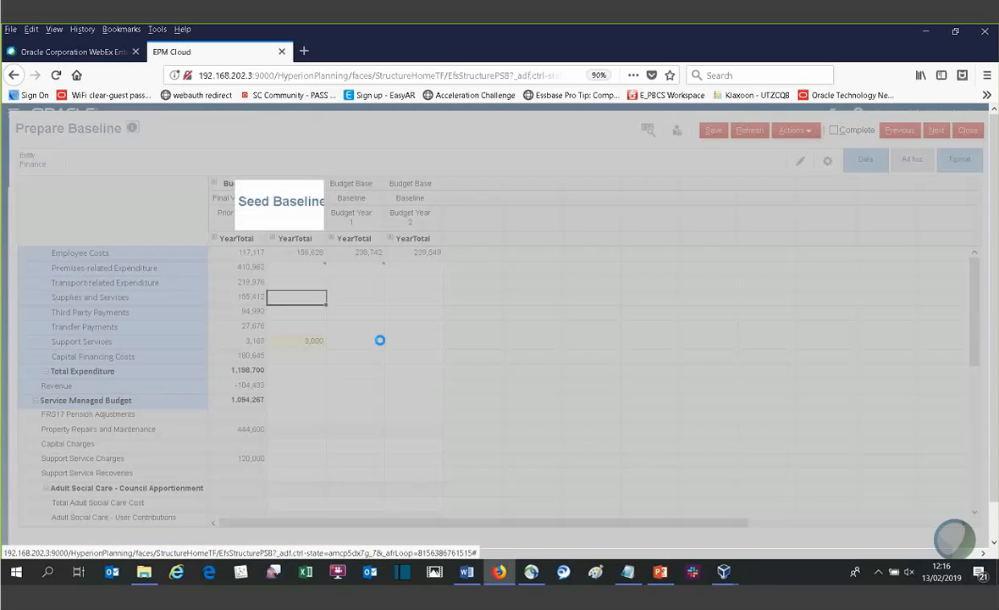
left_click(702, 207)
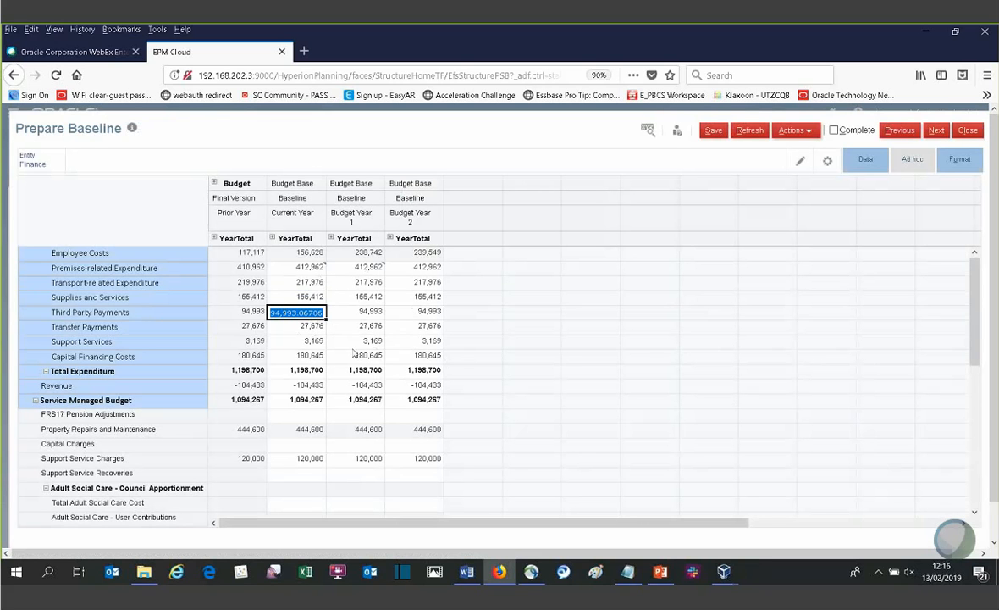
- Compare the Premises-related Expenditure amounts for Prior Year and Current Year
left_click(252, 267)
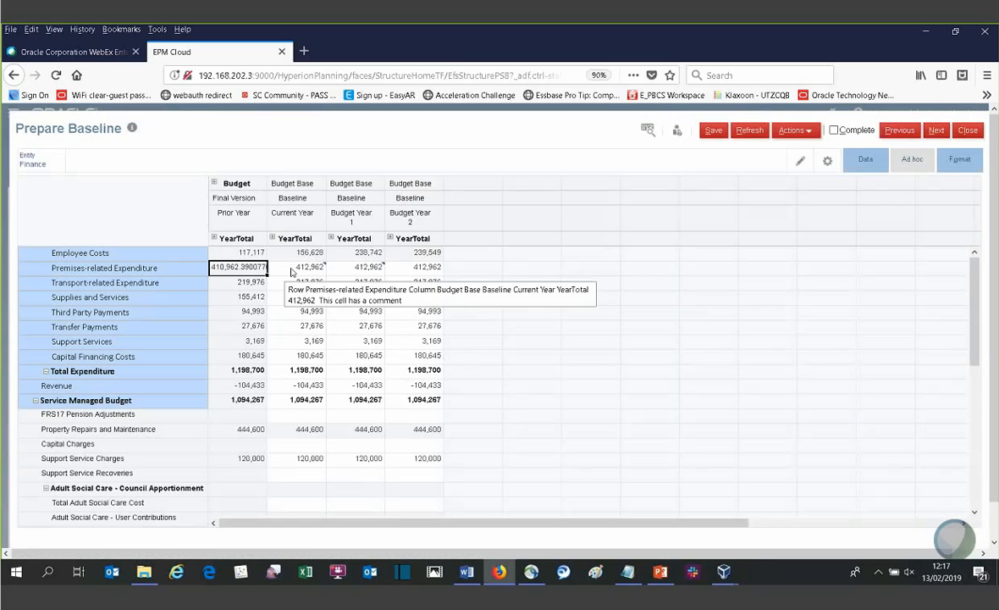
key("Tab")
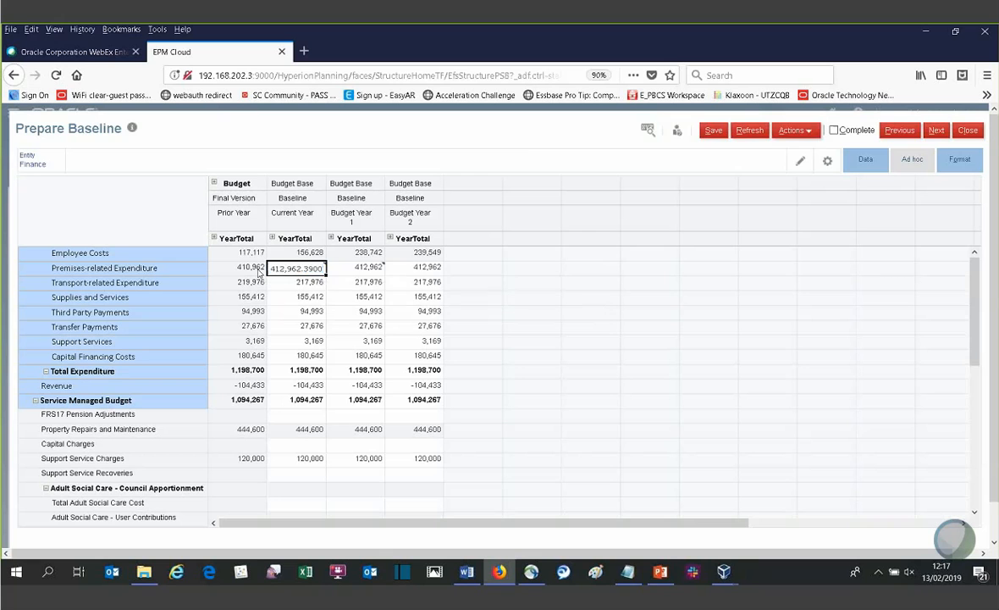
left_click(262, 270)
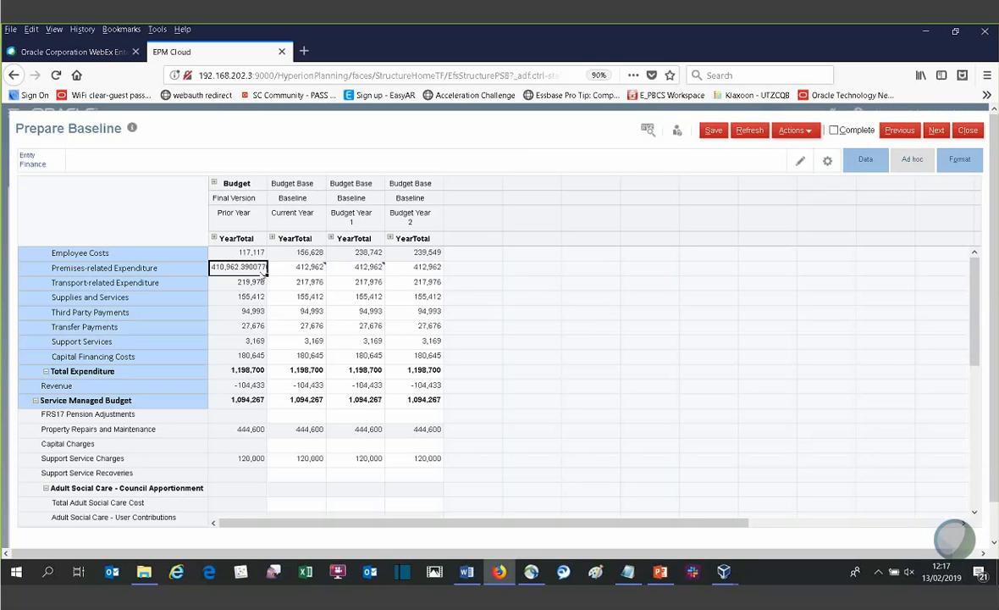
left_click(288, 269)
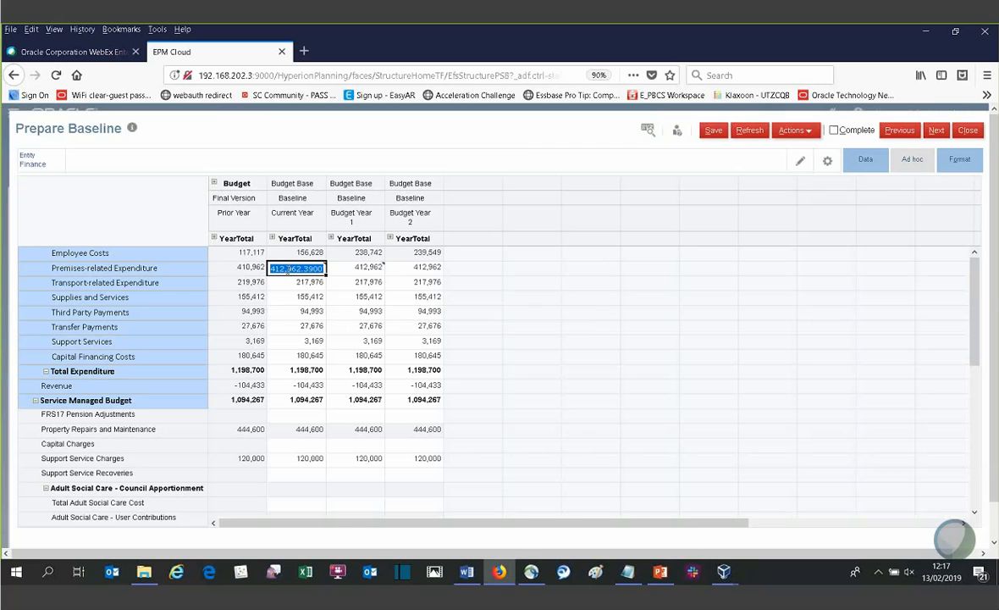
- Try a -10 % mass allocation on Current Year Total Expenditure, choosing Relational spread and then Evenly Split, and close it without applying
left_click(298, 373)
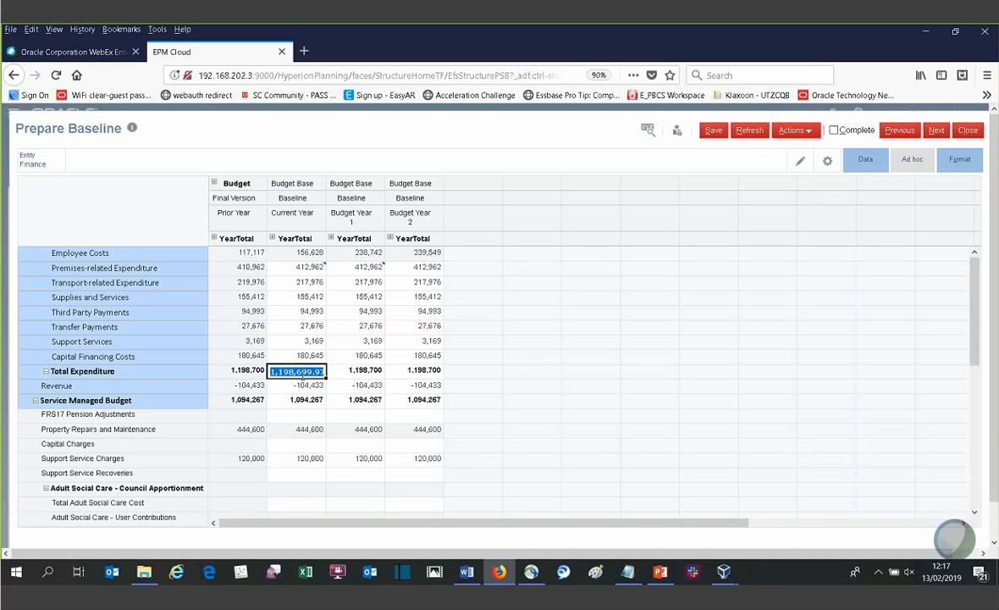
right_click(302, 376)
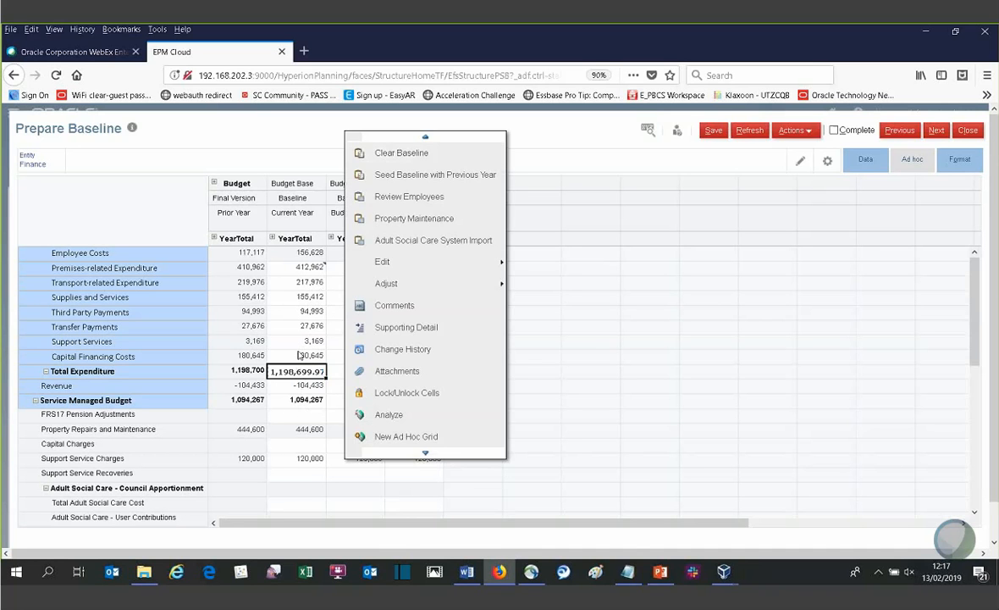
left_click(615, 137)
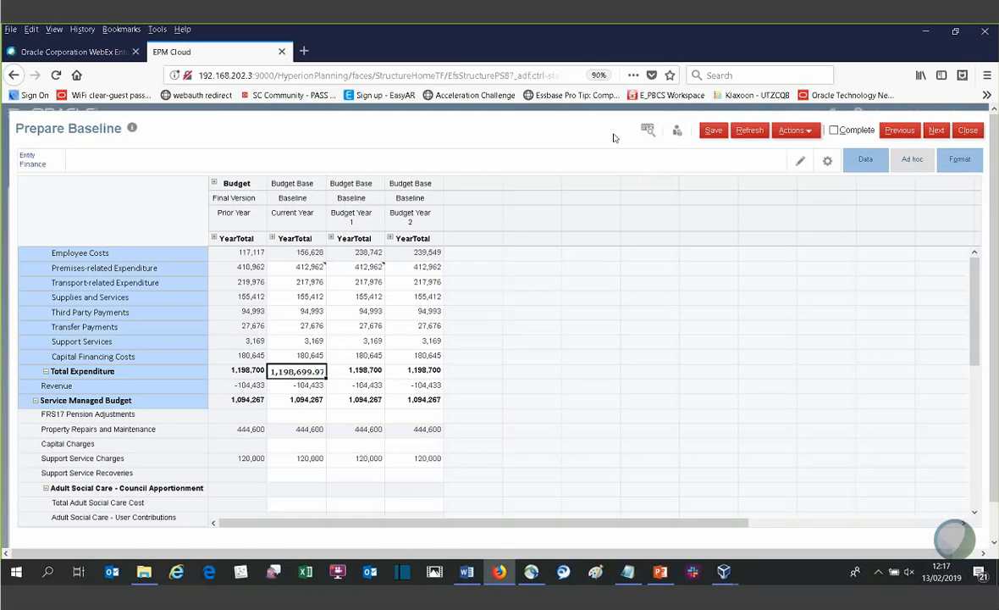
left_click(872, 160)
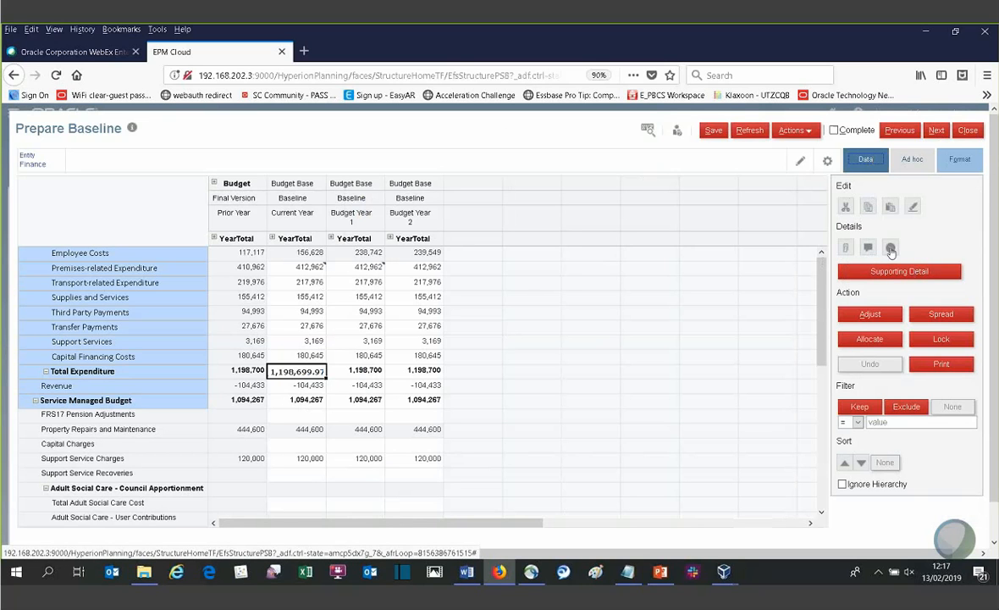
left_click(866, 340)
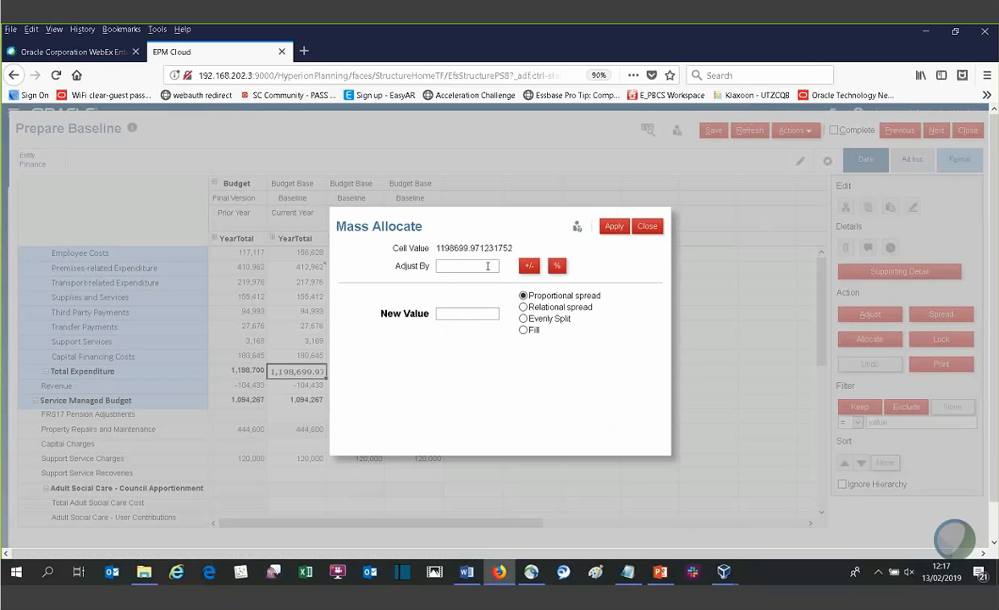
left_click(488, 266)
type("-10")
left_click(557, 267)
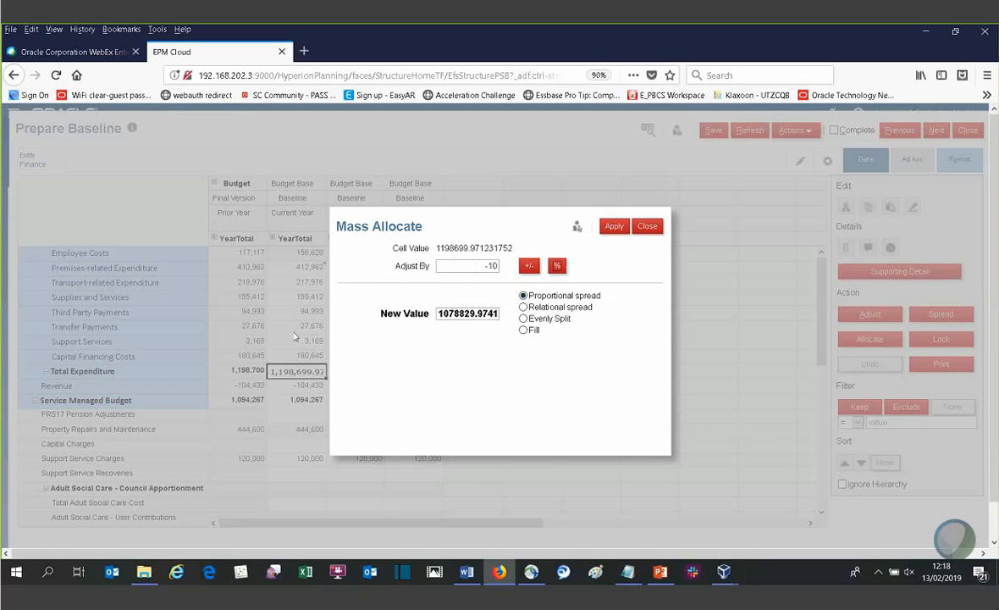
left_click(524, 308)
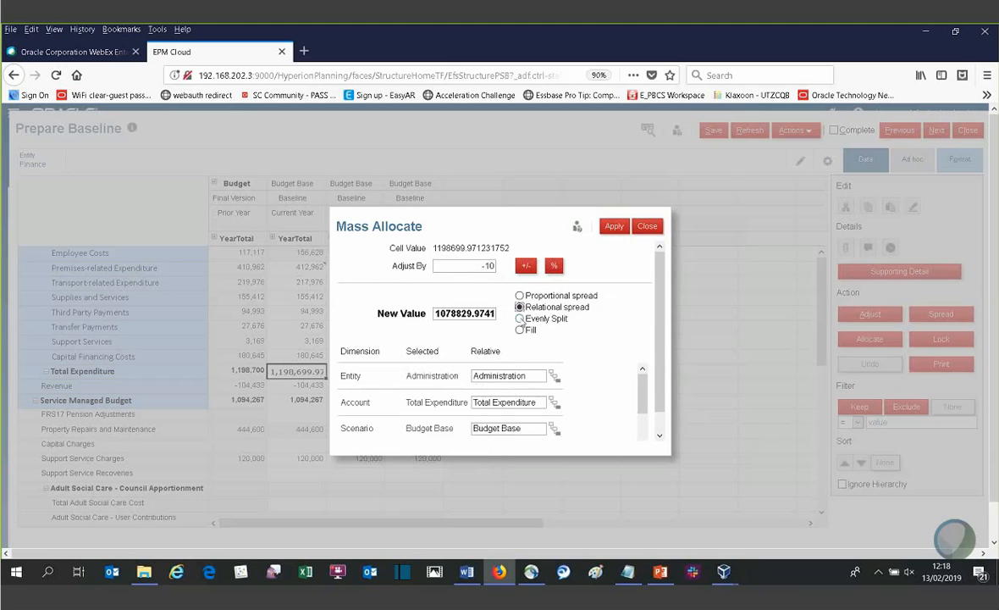
left_click(522, 318)
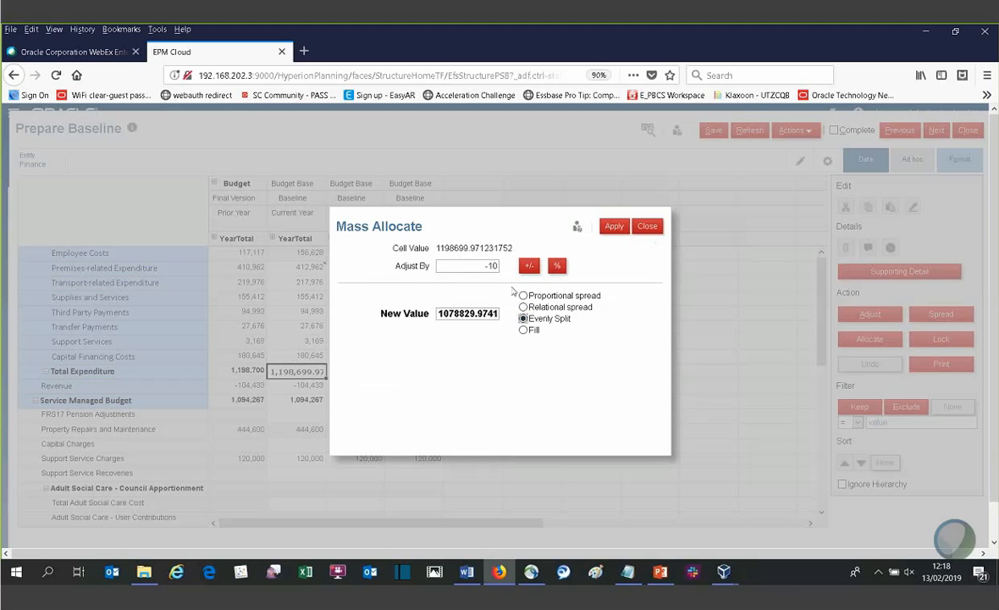
left_click(648, 229)
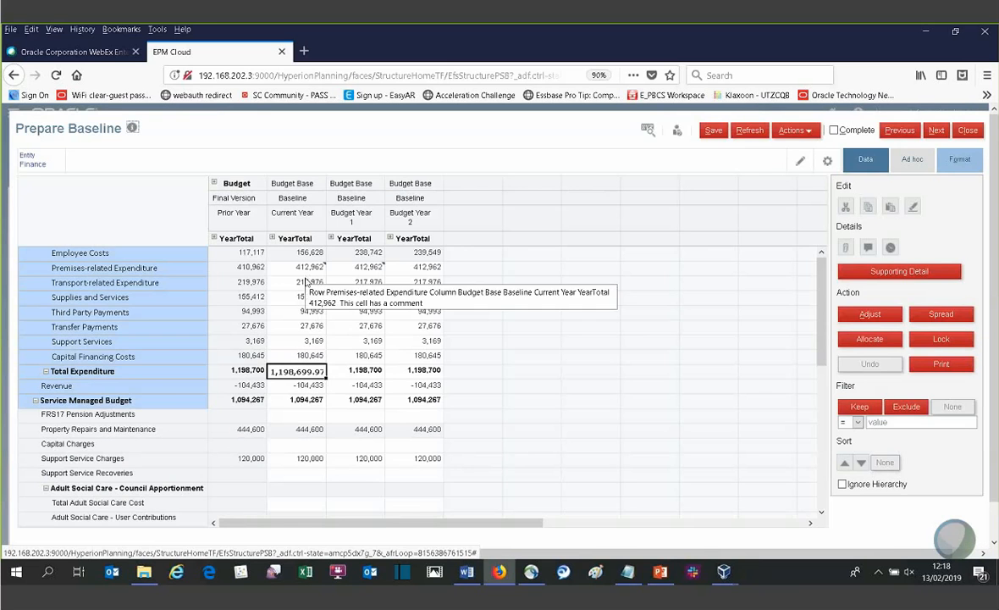
- Review the change history of the Current Year cell for Support Services and close it again
left_click(301, 341)
right_click(303, 341)
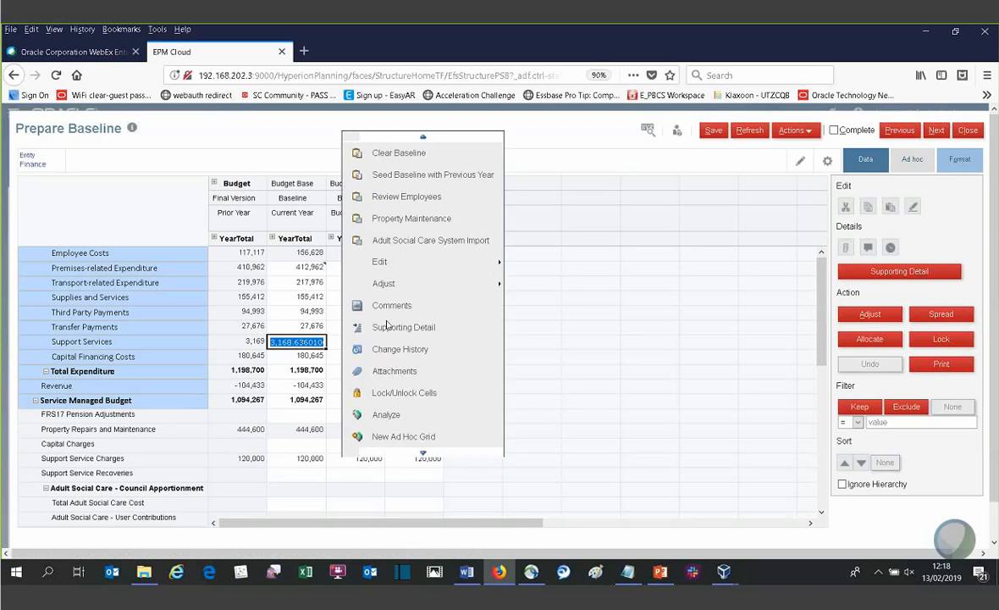
left_click(306, 326)
left_click(533, 140)
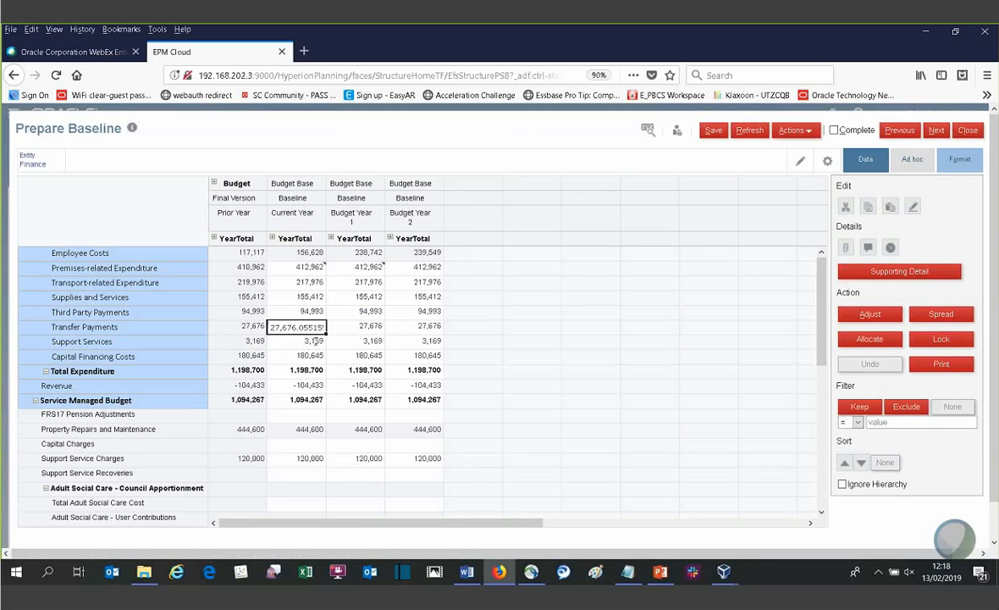
left_click(298, 341)
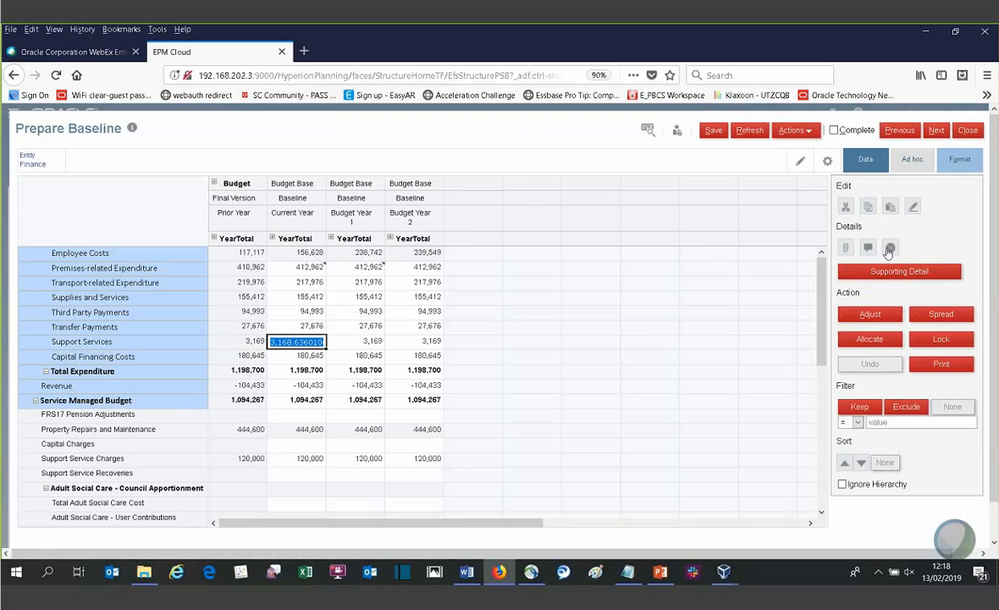
left_click(889, 252)
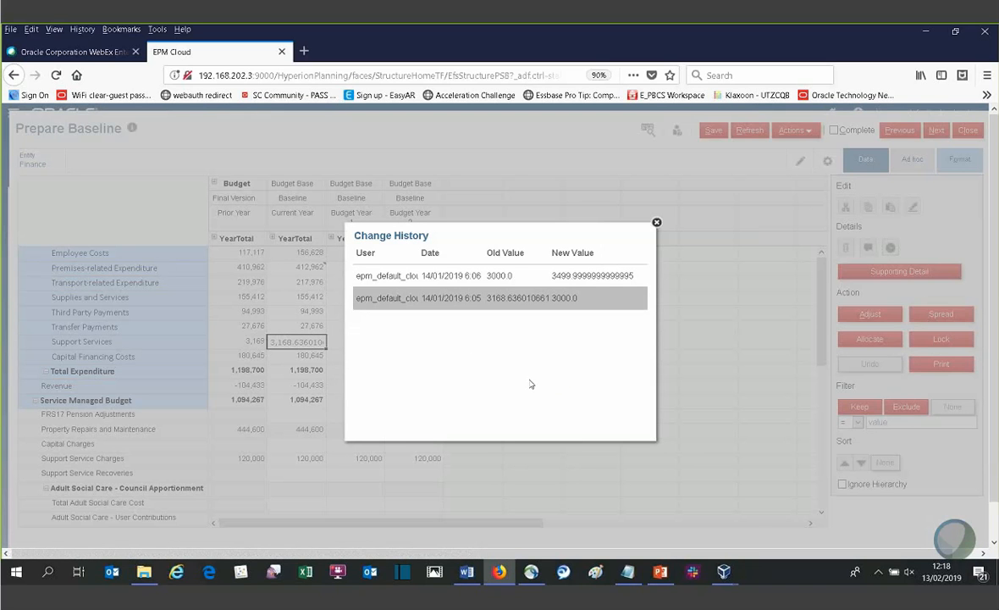
left_click(656, 223)
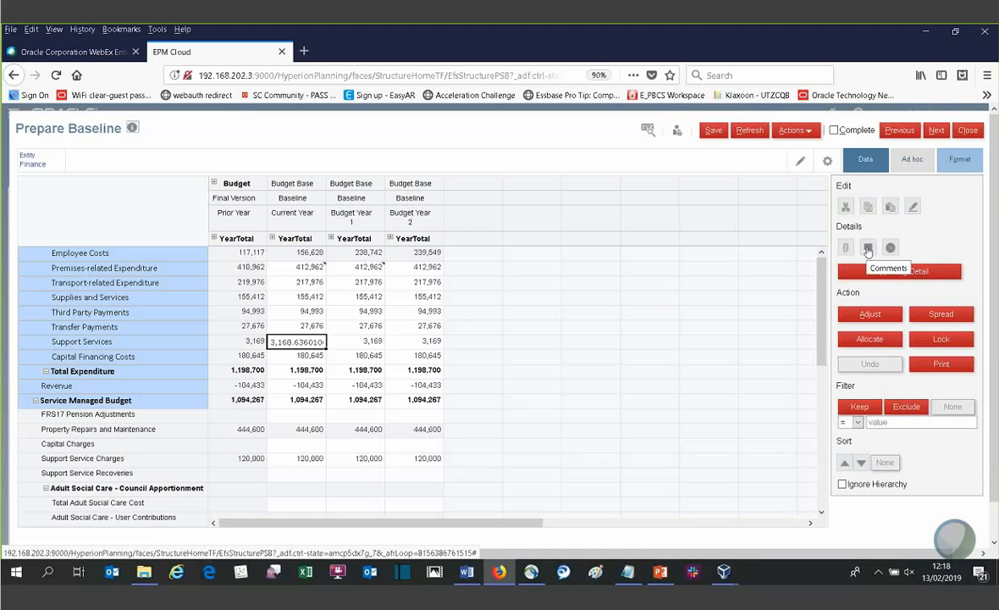
- Post the comments "test2" and "post" on the Current Year cell for Support Services
left_click(868, 247)
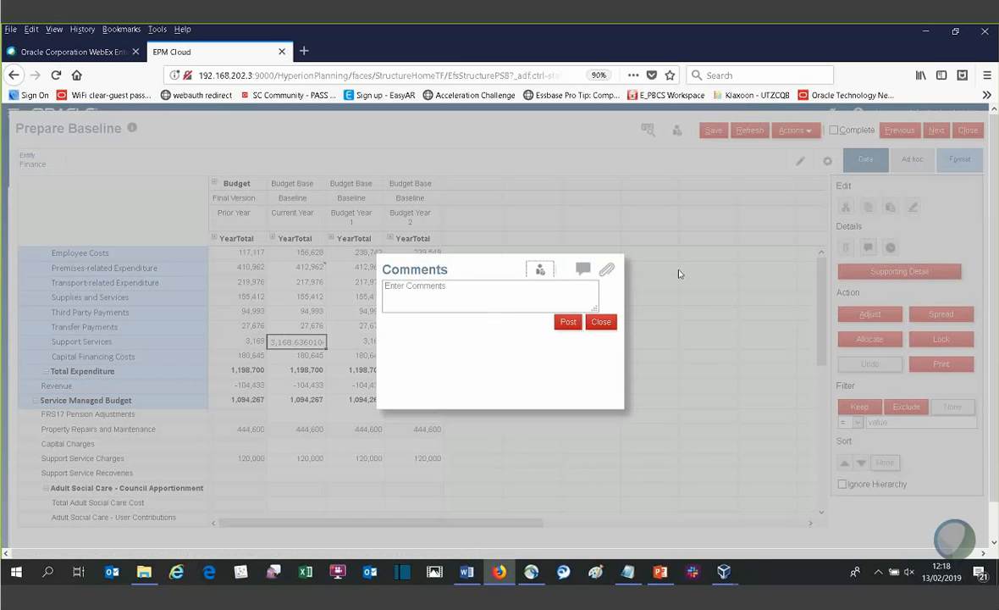
left_click(474, 299)
type("test2")
left_click(566, 323)
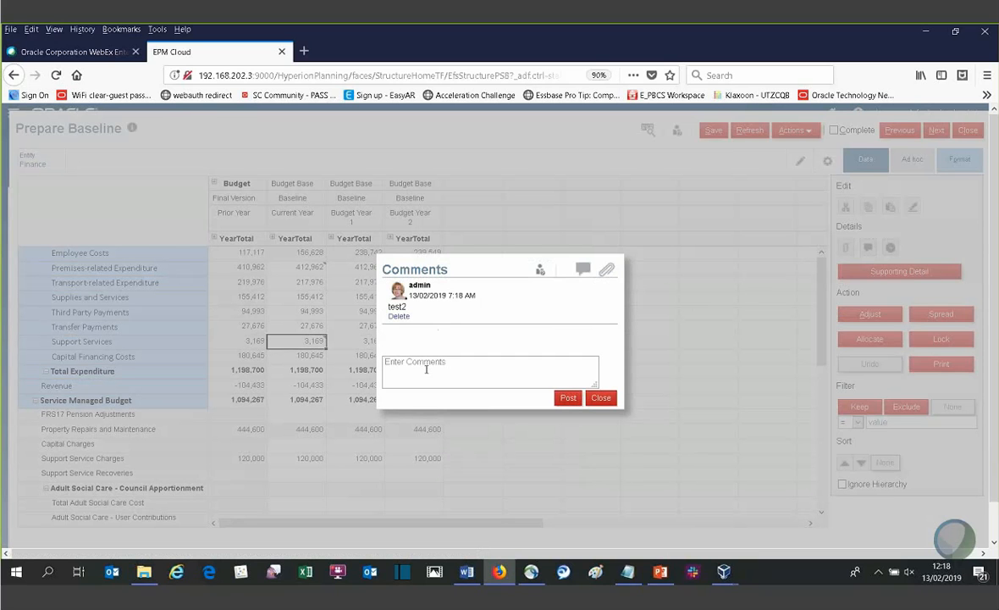
left_click(426, 369)
type("post")
left_click(566, 397)
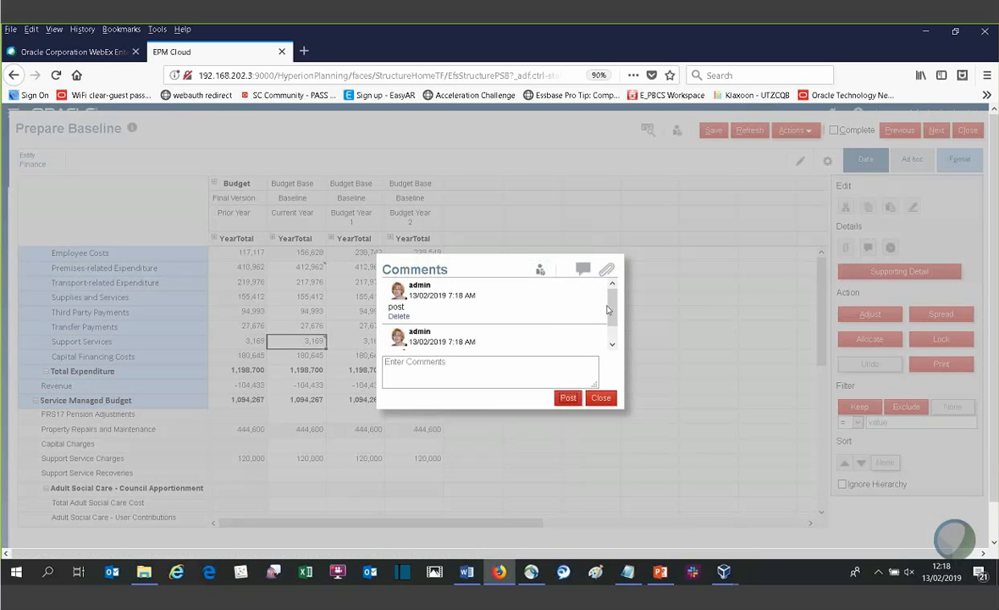
scroll(607, 310, "down", 1)
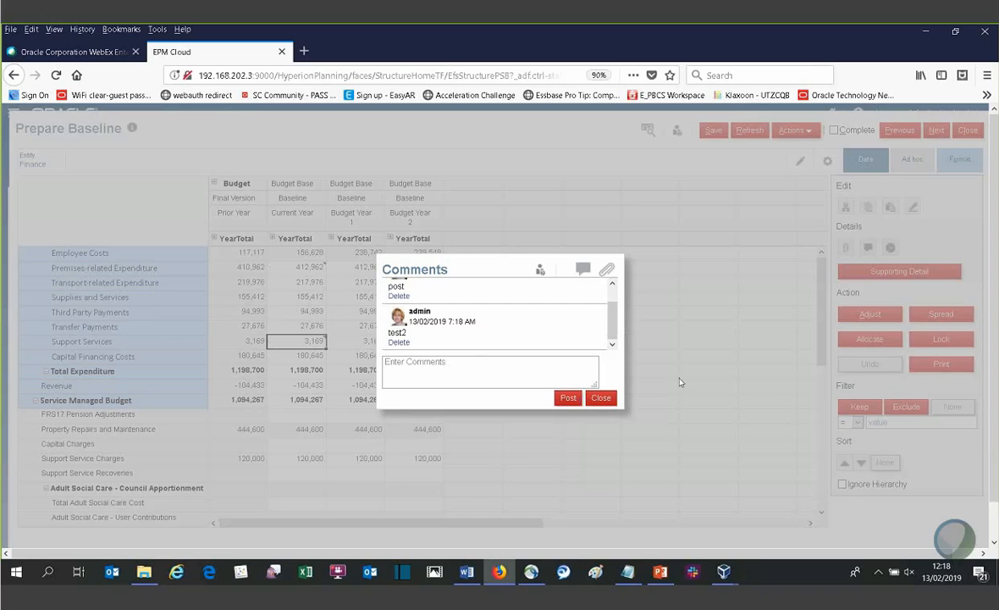
left_click(609, 398)
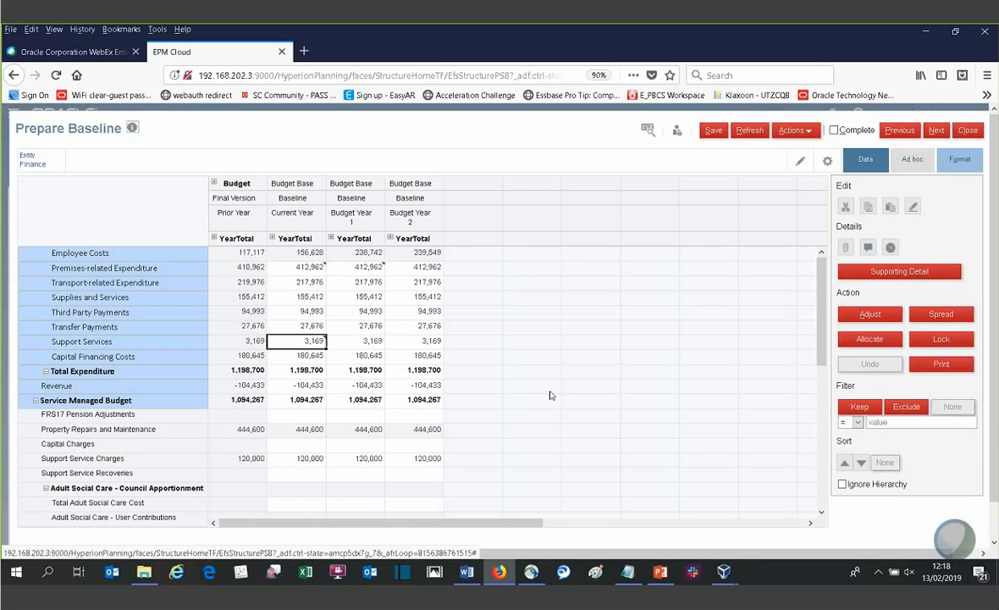
- Filter the Current Year column to keep only rows with values greater than 200000
scroll(551, 394, "down", 2)
scroll(423, 335, "up", 2)
left_click(291, 214)
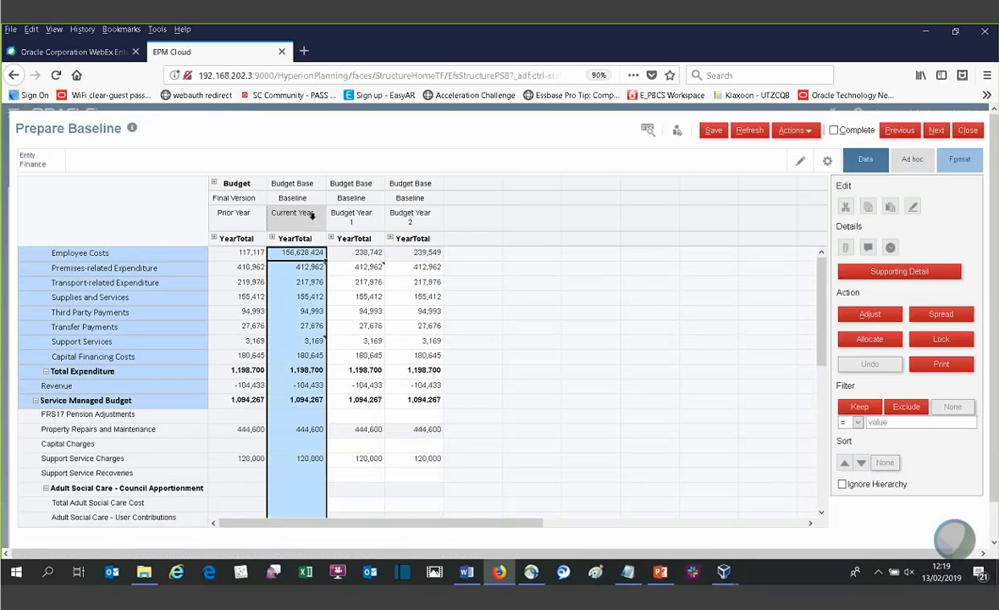
left_click(858, 422)
left_click(854, 462)
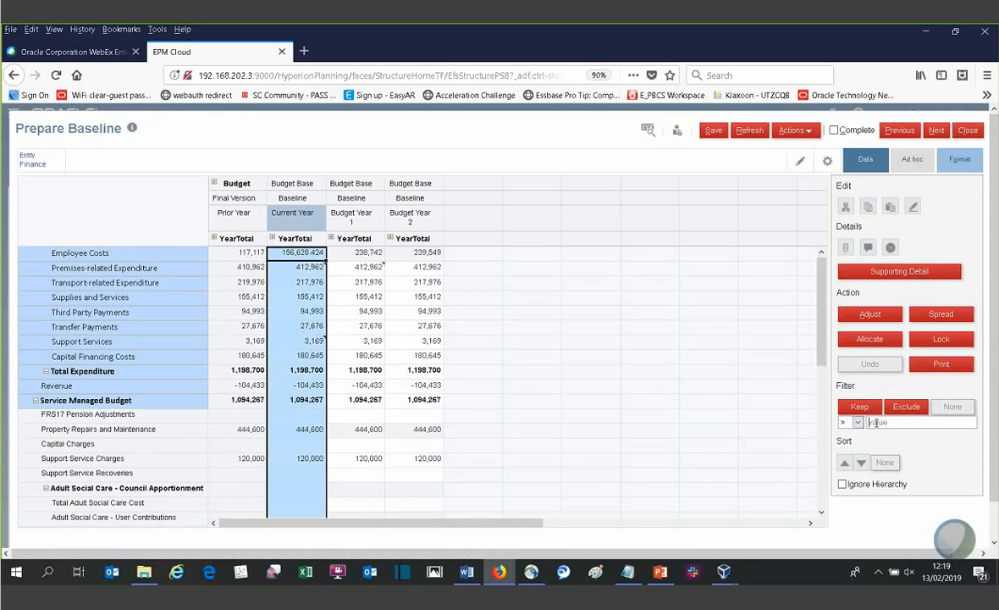
type("200000")
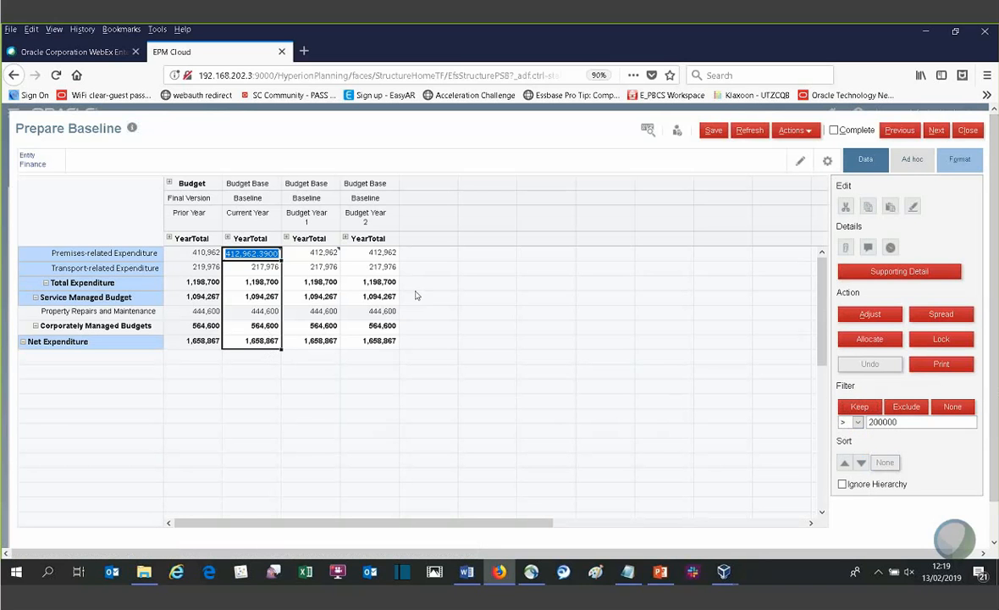
- Try excluding values greater than 200000 instead, and remove the filter to restore the full grid
left_click(904, 407)
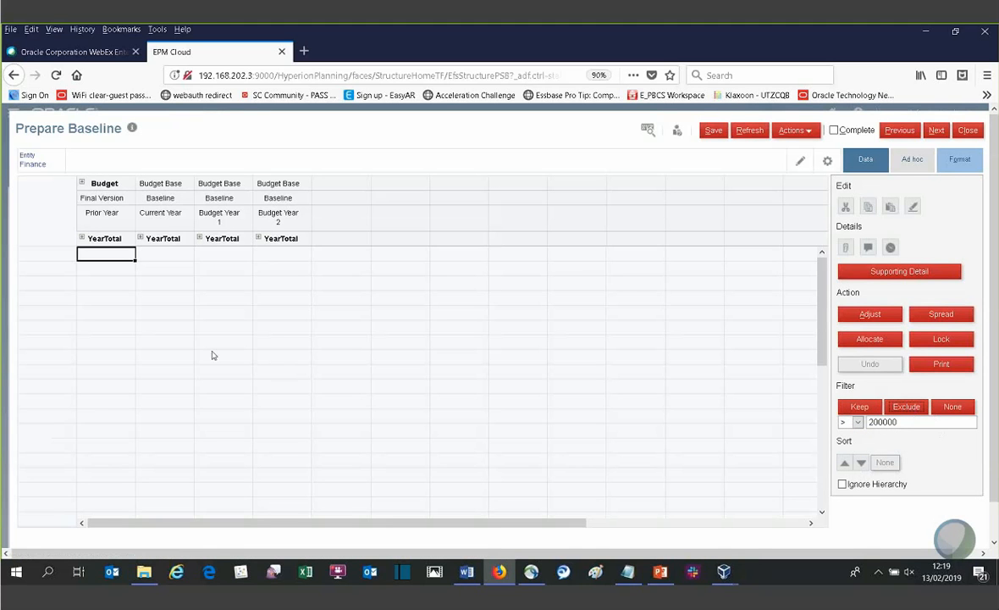
left_click(937, 408)
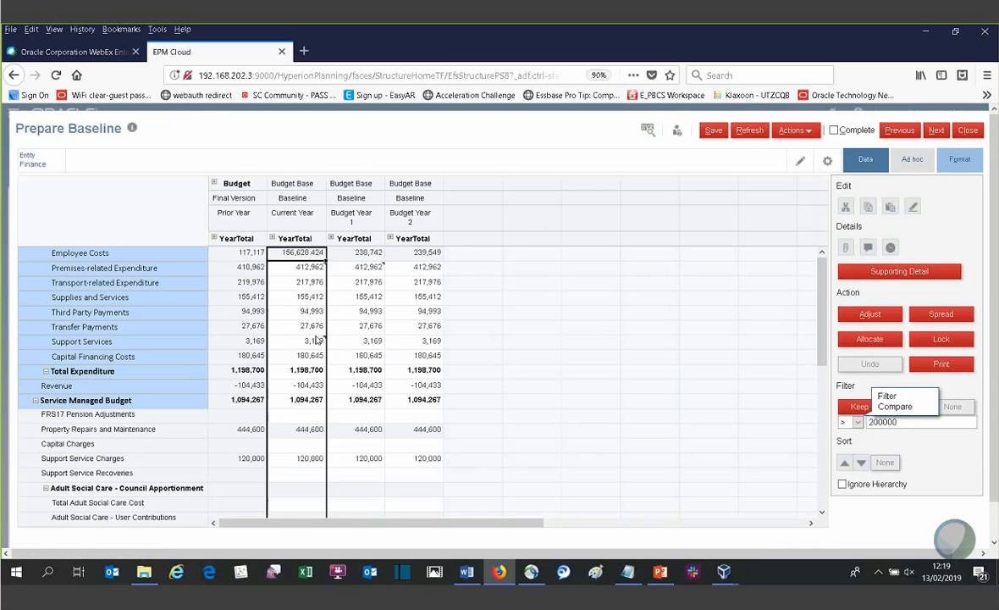
double_click(323, 331)
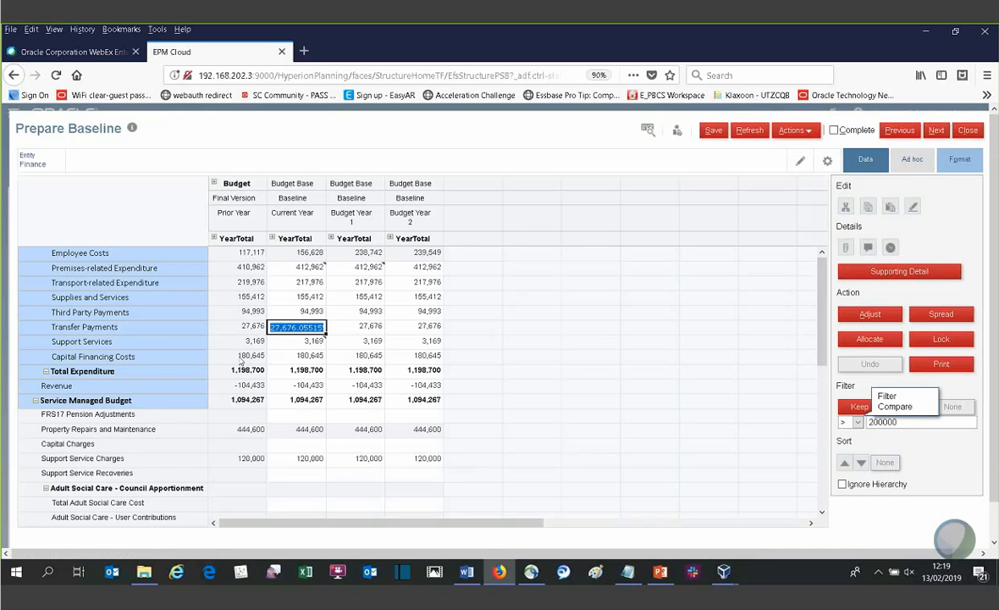
- Open Property Maintenance from the Current Year cell for Property Repairs and Maintenance, discarding the unsaved data
scroll(224, 334, "down", 2)
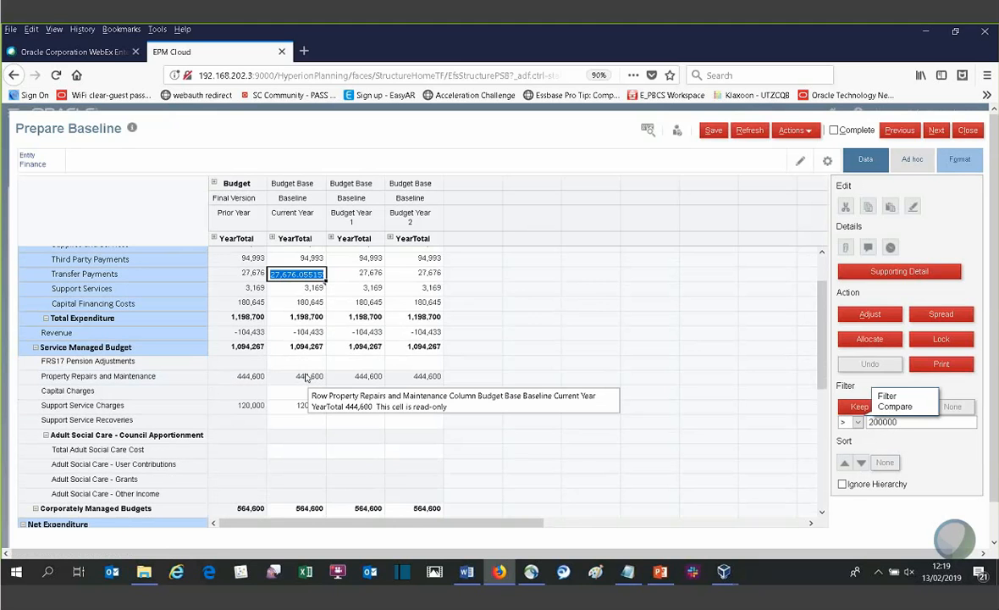
scroll(306, 377, "up", 2)
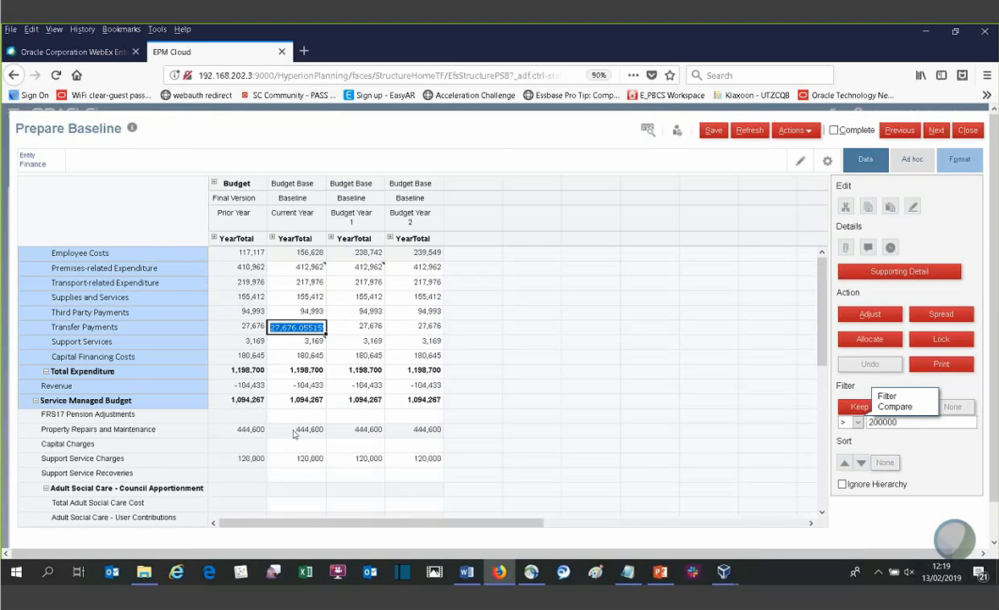
right_click(294, 431)
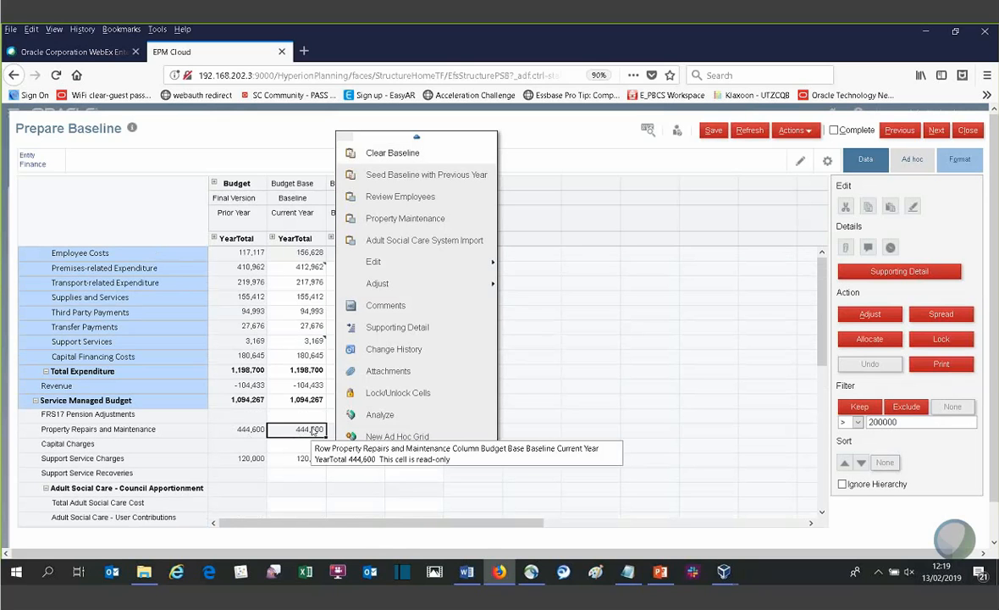
left_click(380, 222)
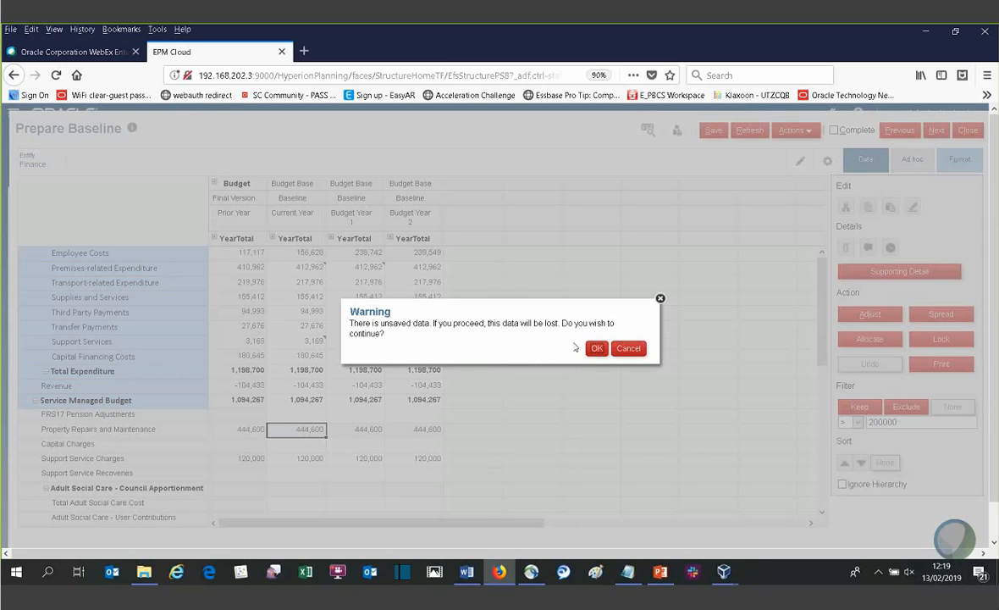
left_click(593, 348)
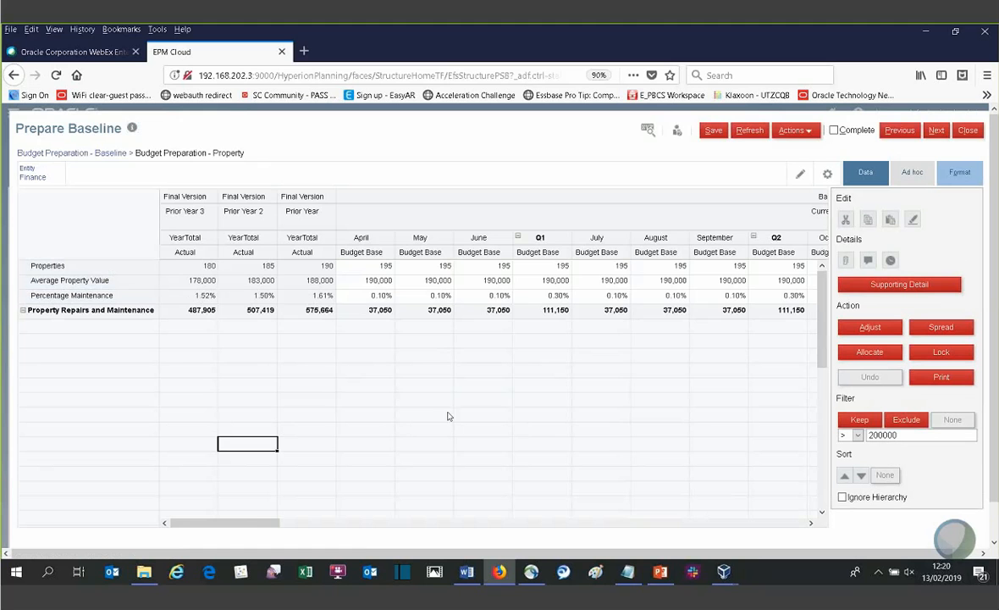
- Hide the data tools and run Predictive Planning on the April Current Year cell for Average Property Value
left_click_drag(222, 522, 120, 518)
left_click(866, 172)
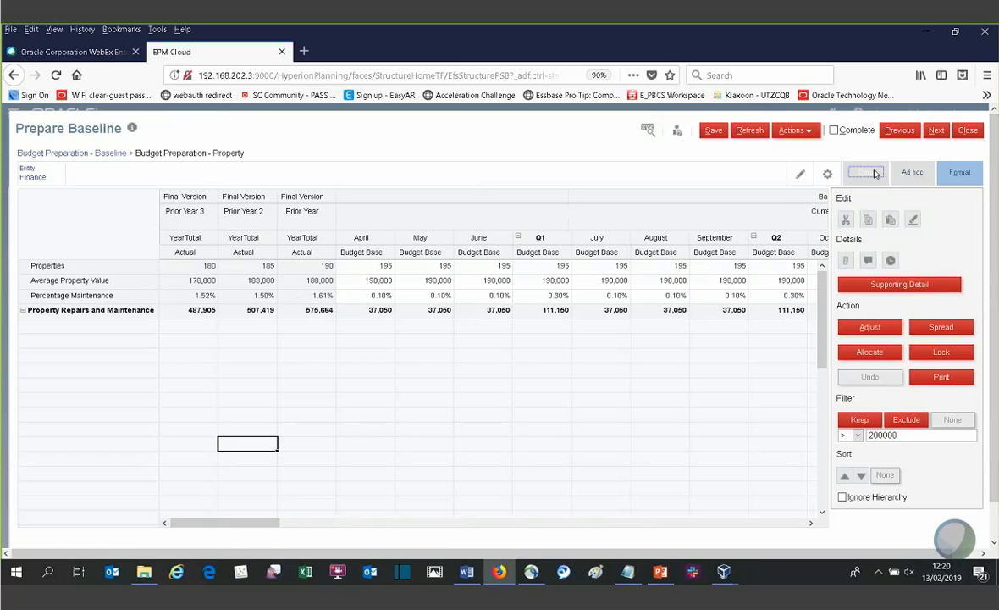
left_click(364, 280)
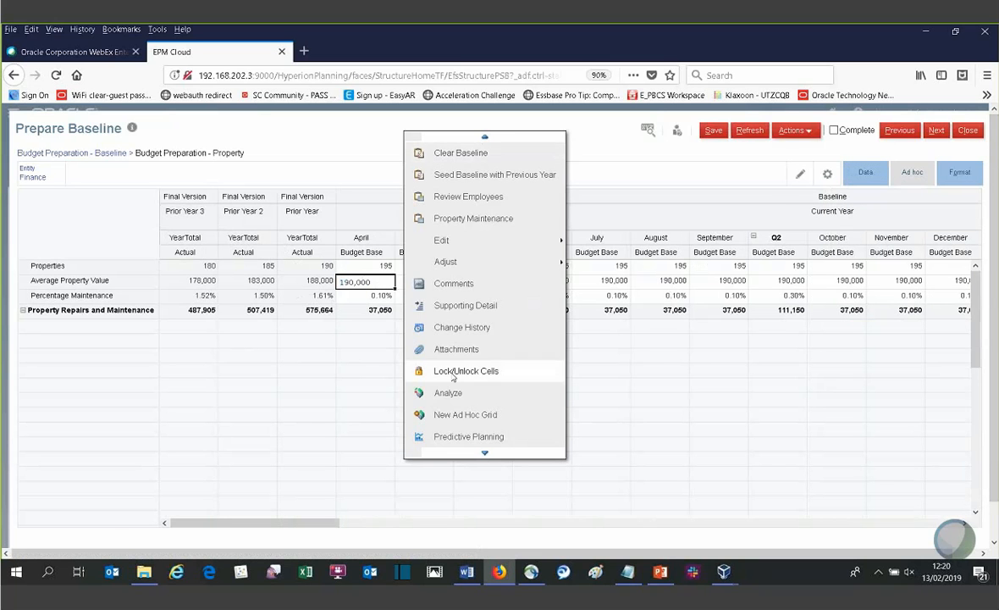
left_click(453, 437)
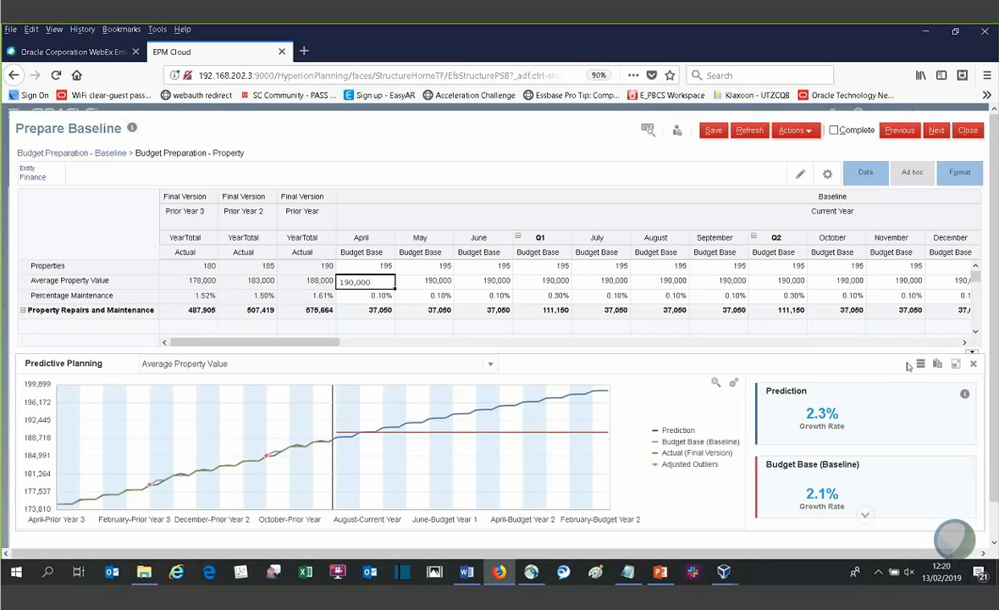
- Examine the details of the Average Property Value prediction, including its accuracy, error measure, method and date range
left_click(964, 395)
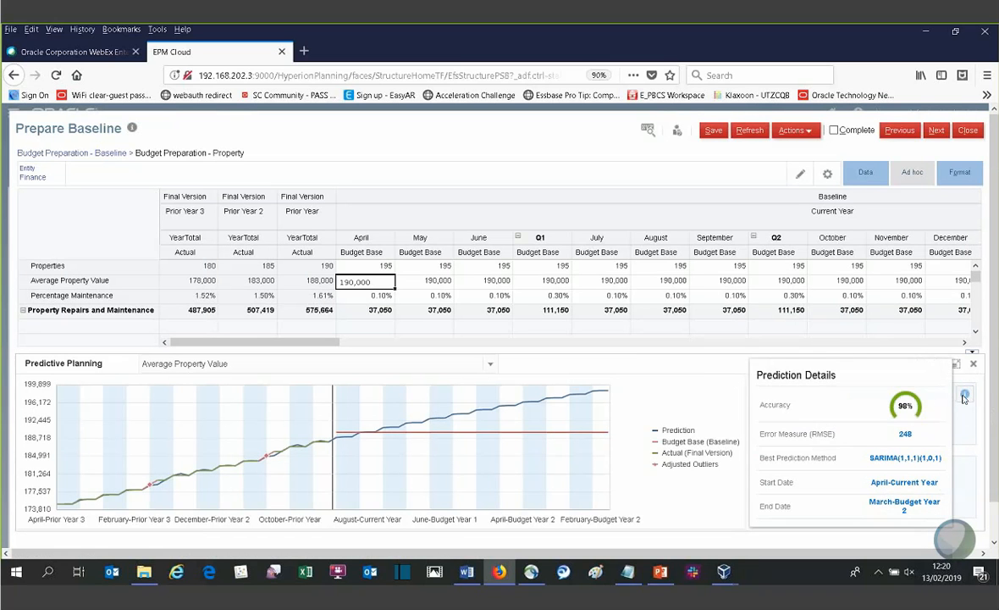
mouse_move(901, 415)
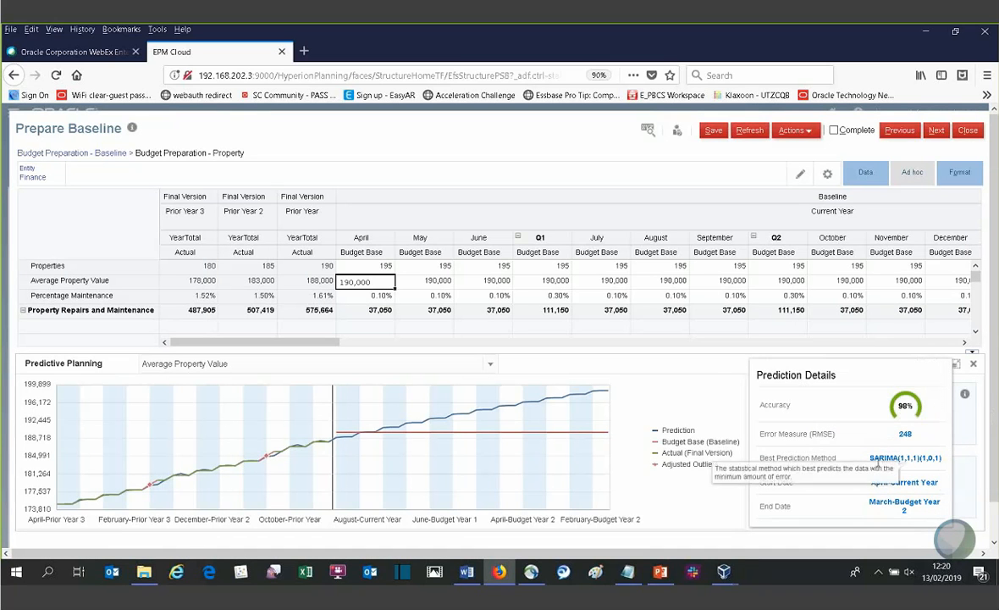
left_click(687, 406)
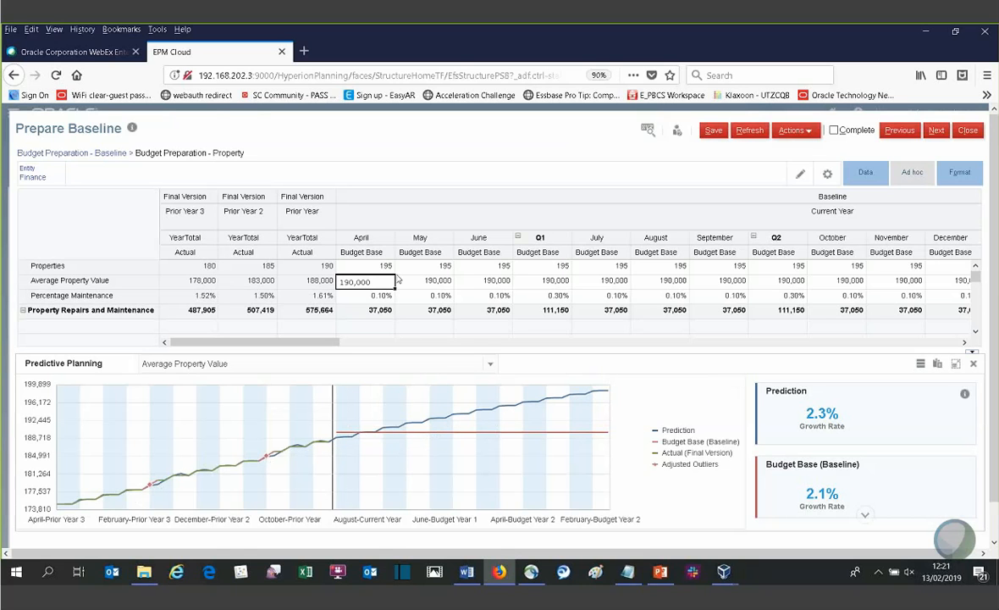
mouse_move(838, 411)
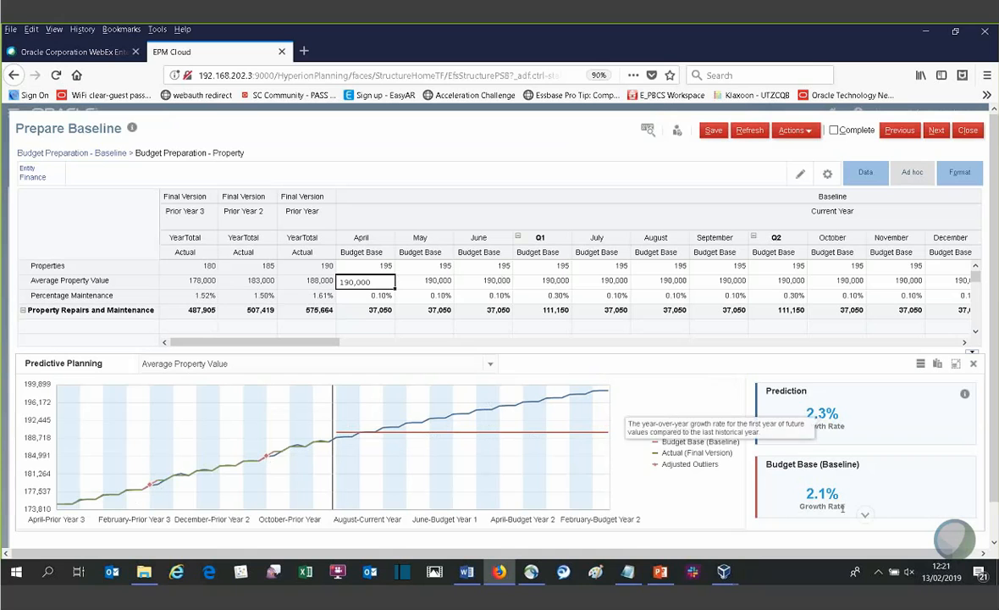
- Add the future Worst Case and Best Case series to the Average Property Value prediction chart and check their growth rates
left_click(965, 395)
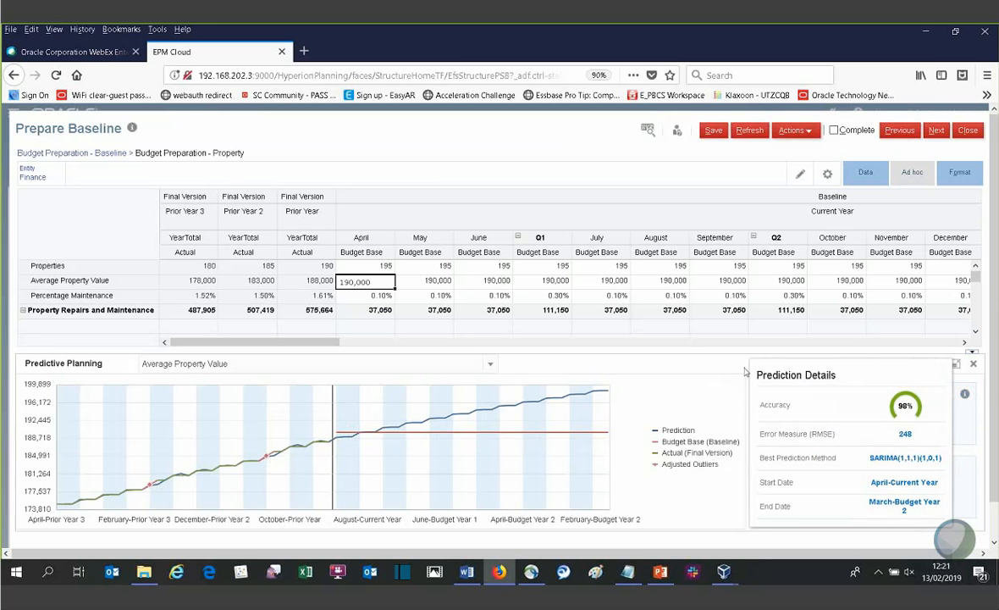
left_click(920, 364)
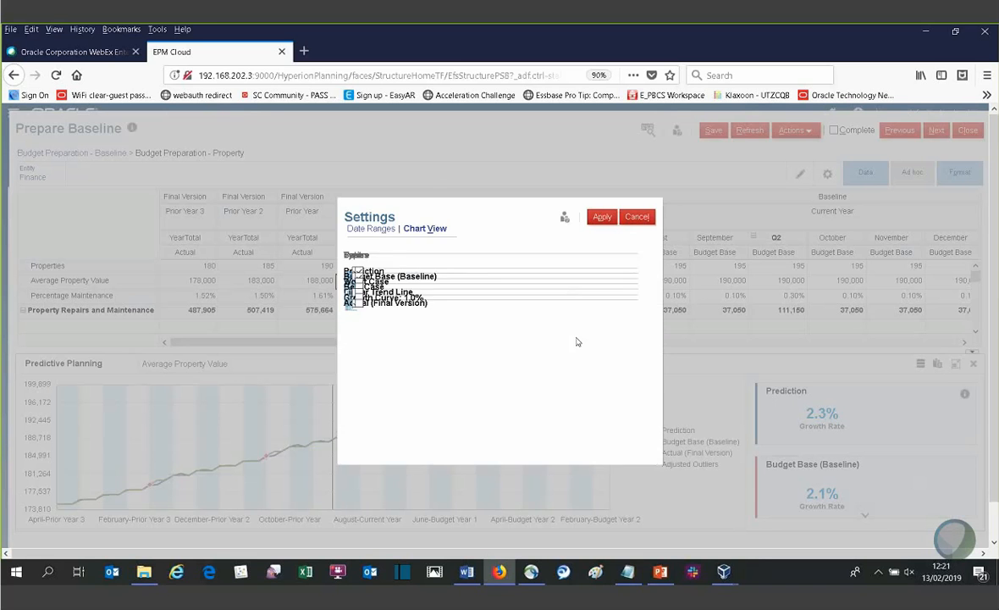
left_click(547, 326)
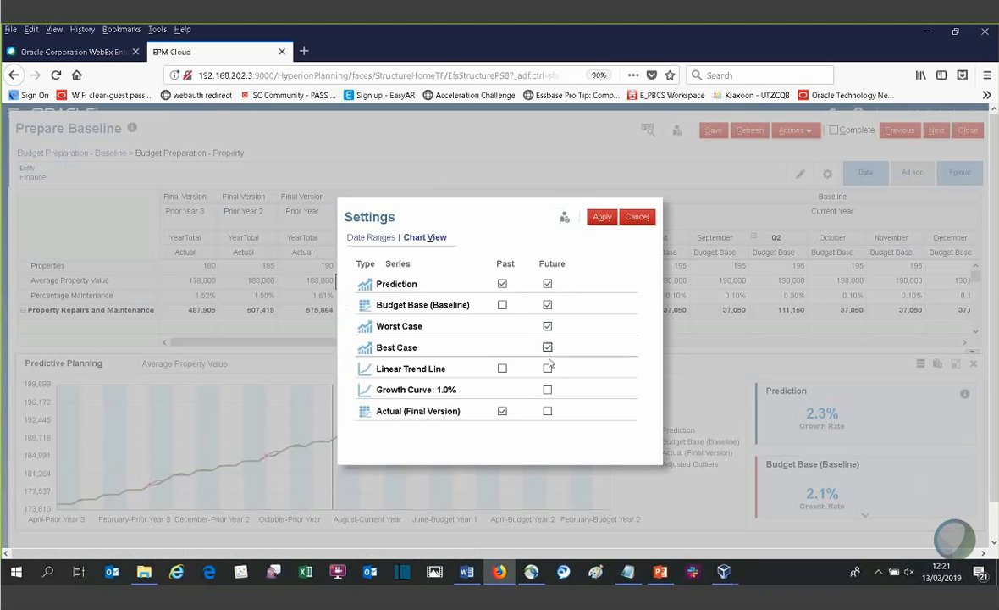
left_click(602, 216)
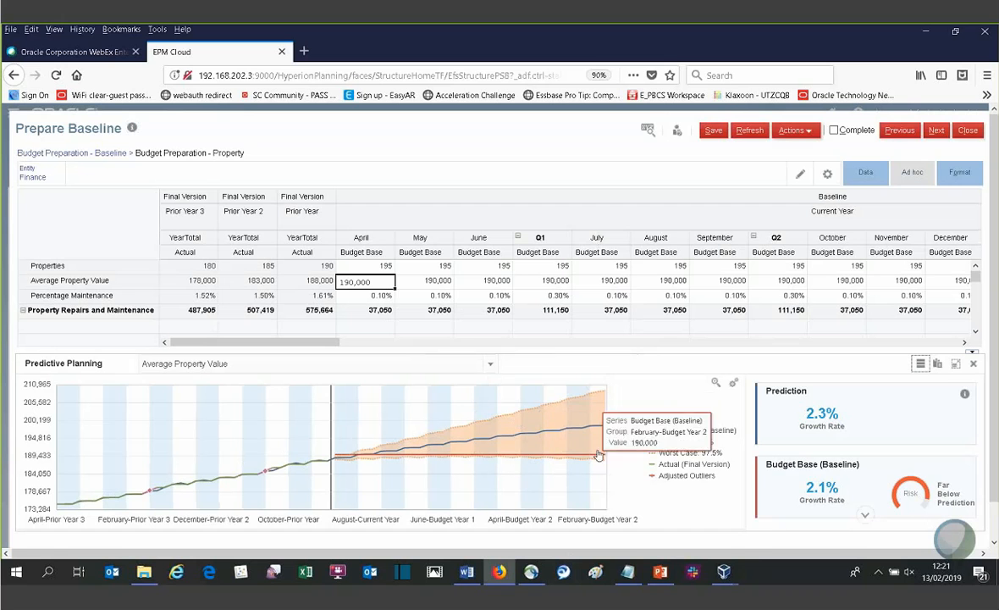
left_click(605, 398)
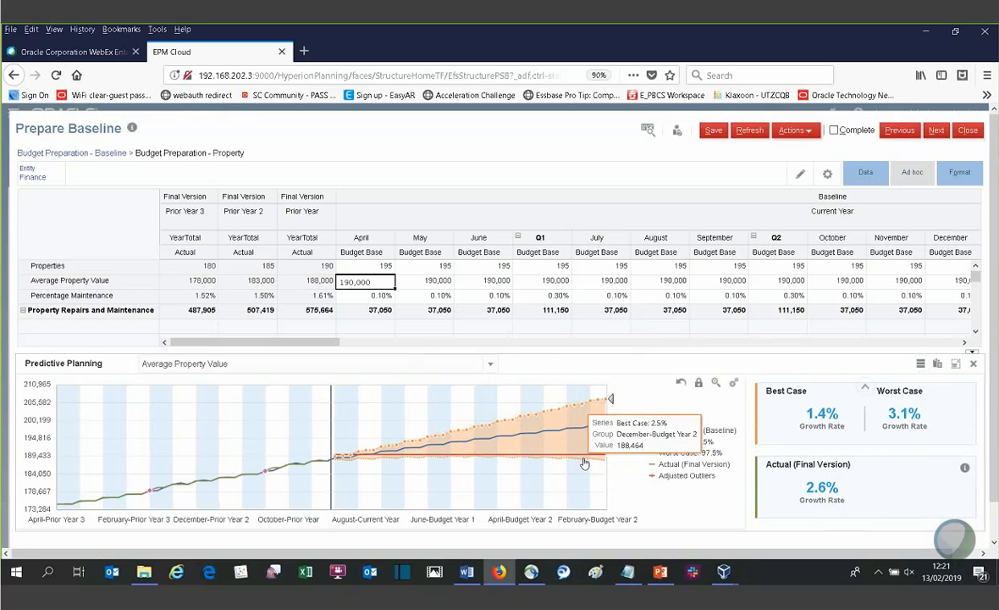
left_click(866, 389)
mouse_move(924, 497)
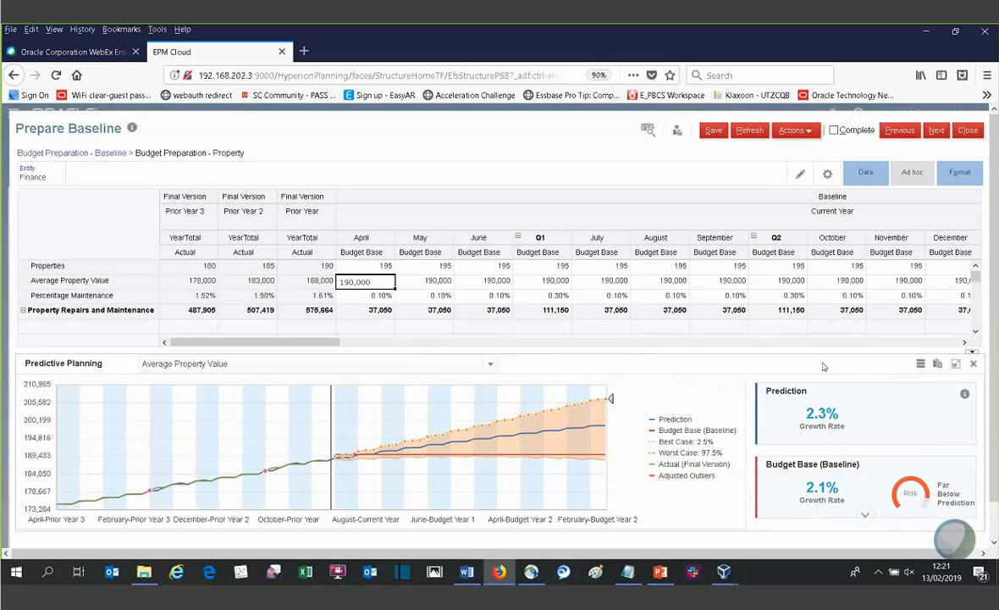
- Paste the prediction into Budget Base (Baseline) for the entire range and currently selected member, and inspect the monthly Average Property Value figures
left_click(937, 364)
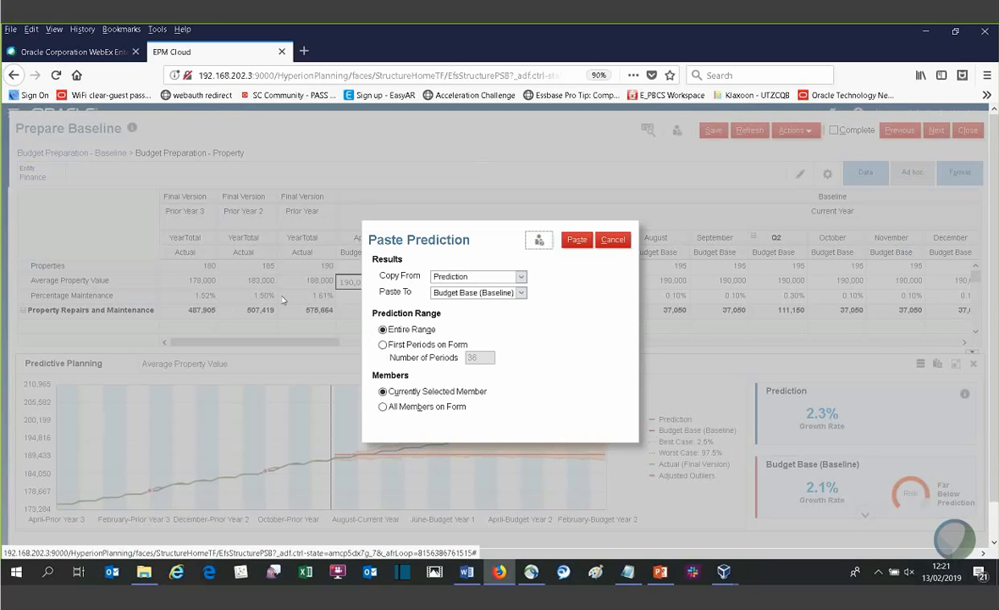
left_click(578, 241)
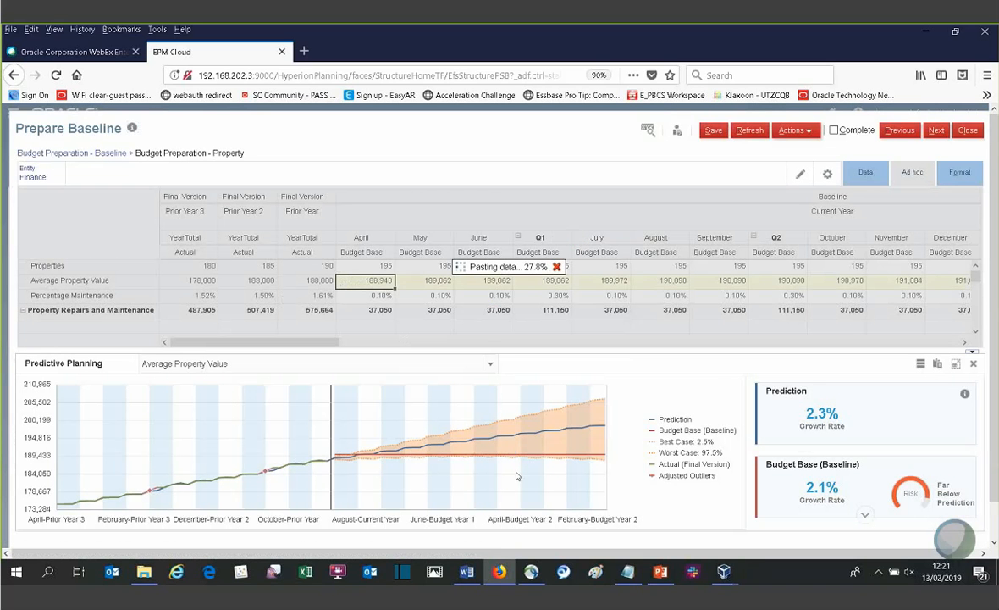
mouse_move(528, 435)
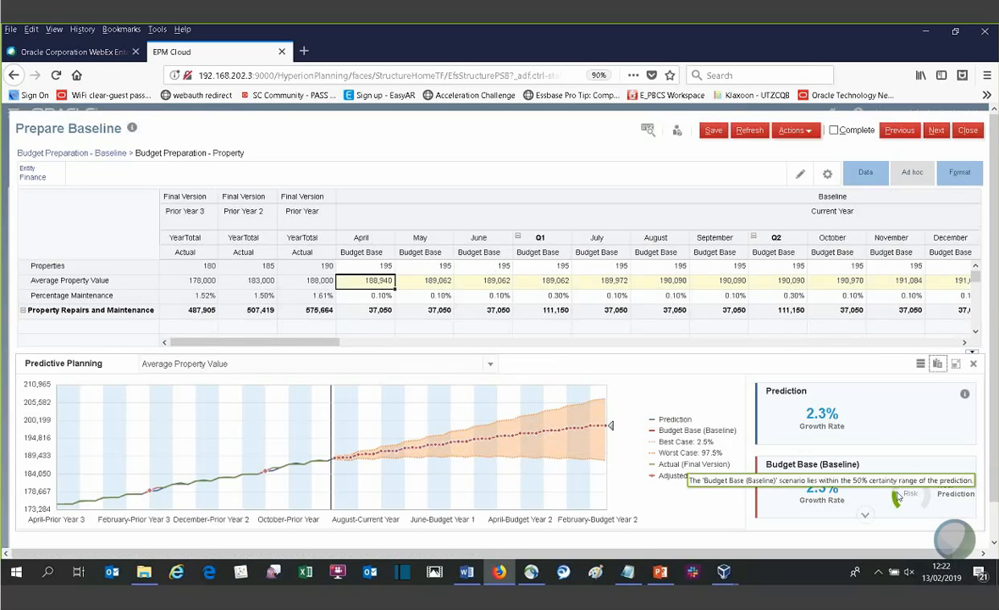
left_click(601, 280)
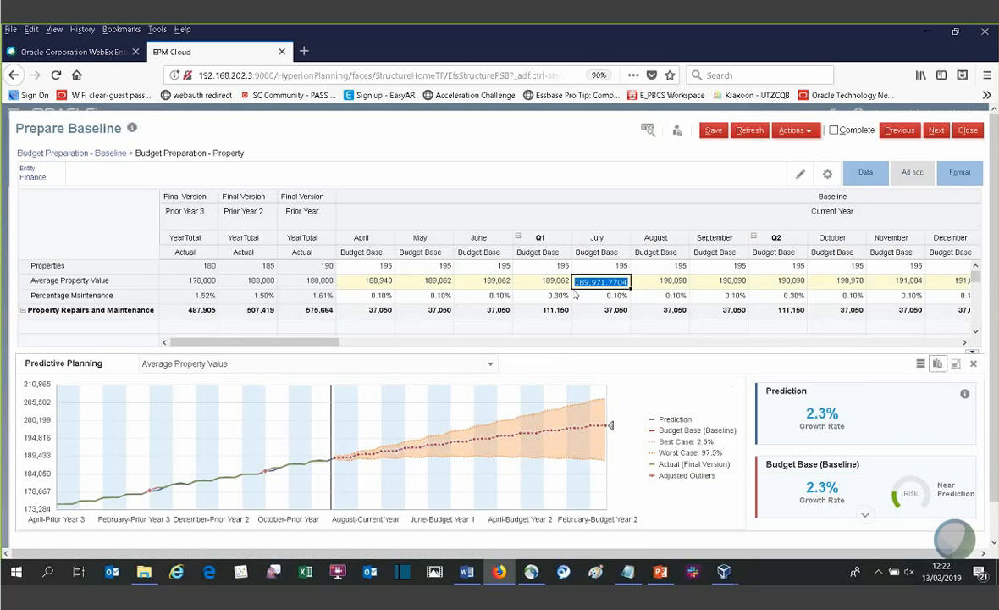
left_click_drag(328, 342, 392, 342)
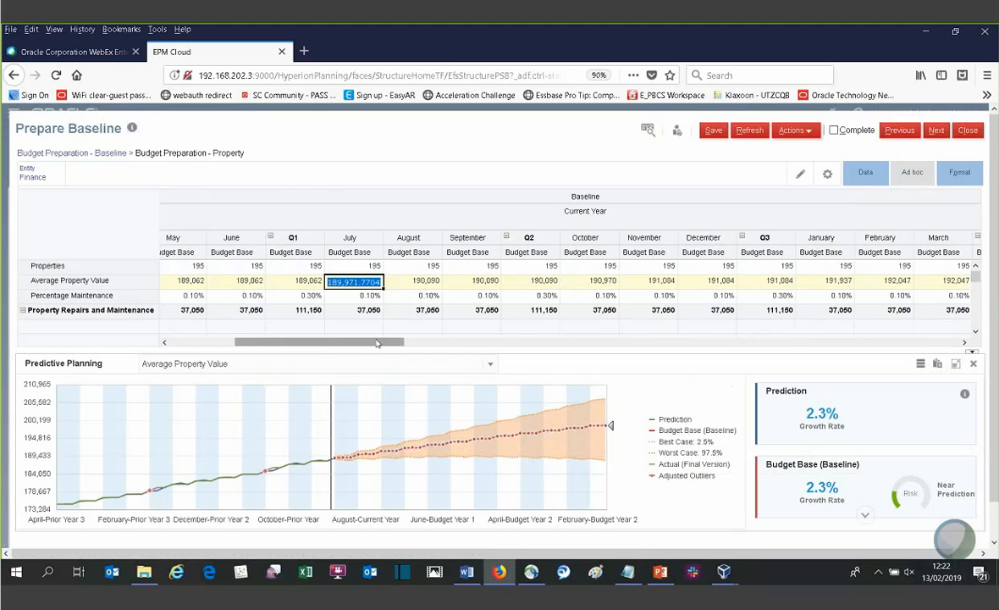
left_click_drag(375, 342, 280, 342)
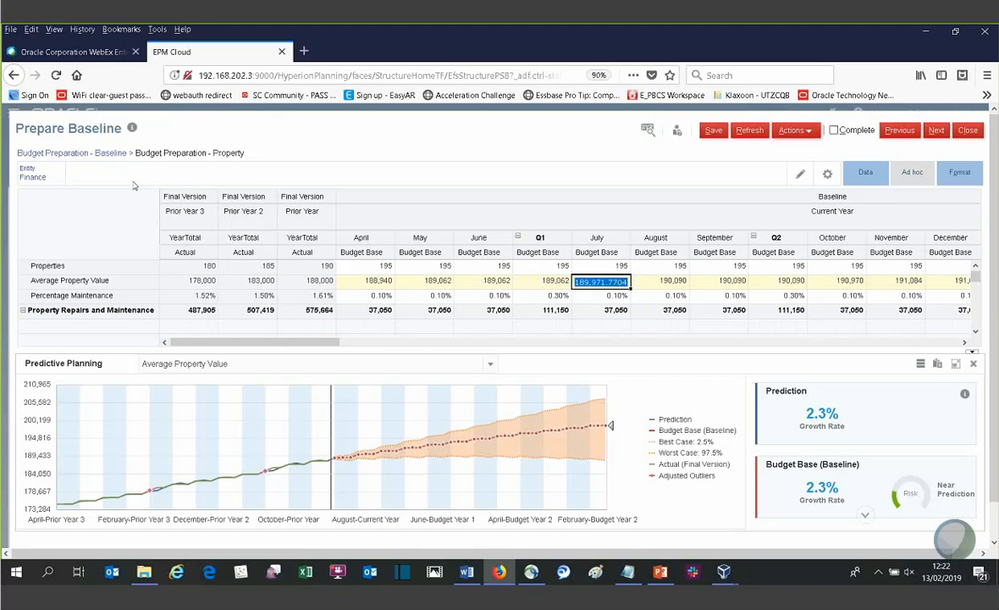
- Return to the Budget Preparation - Baseline form and close Predictive Planning
left_click(104, 155)
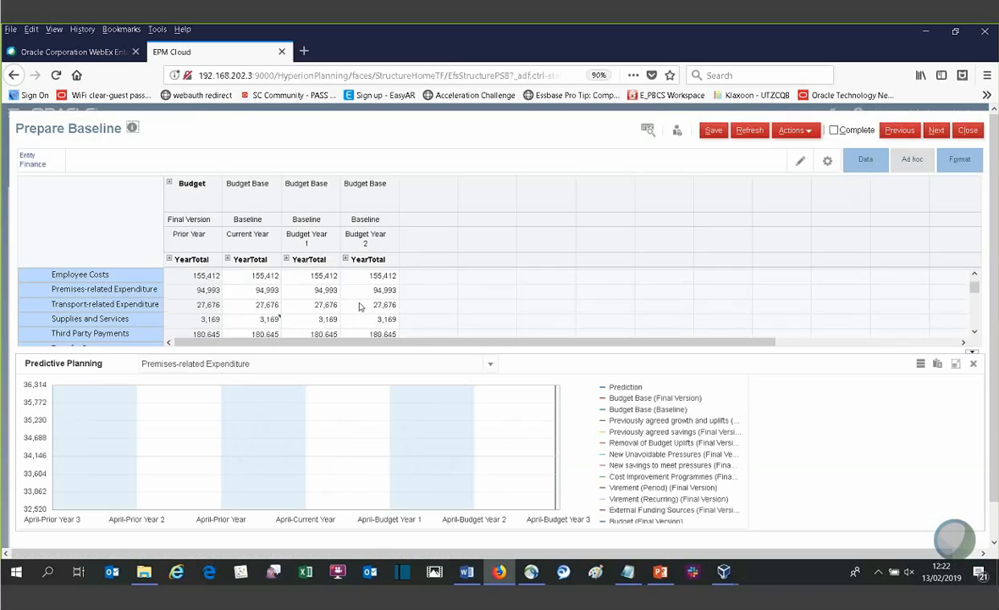
scroll(359, 307, "down", 5)
scroll(334, 312, "up", 2)
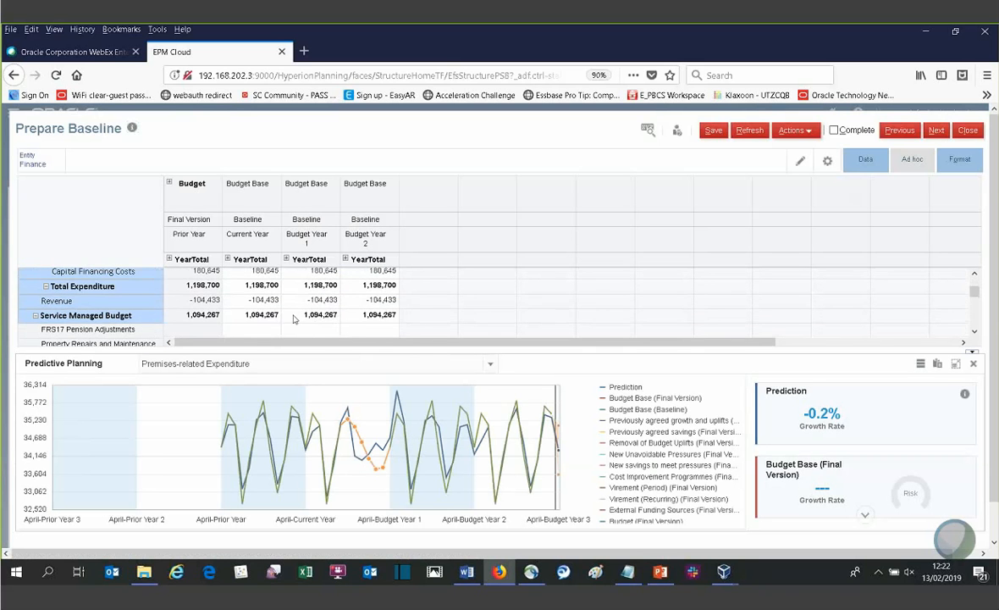
scroll(270, 316, "up", 2)
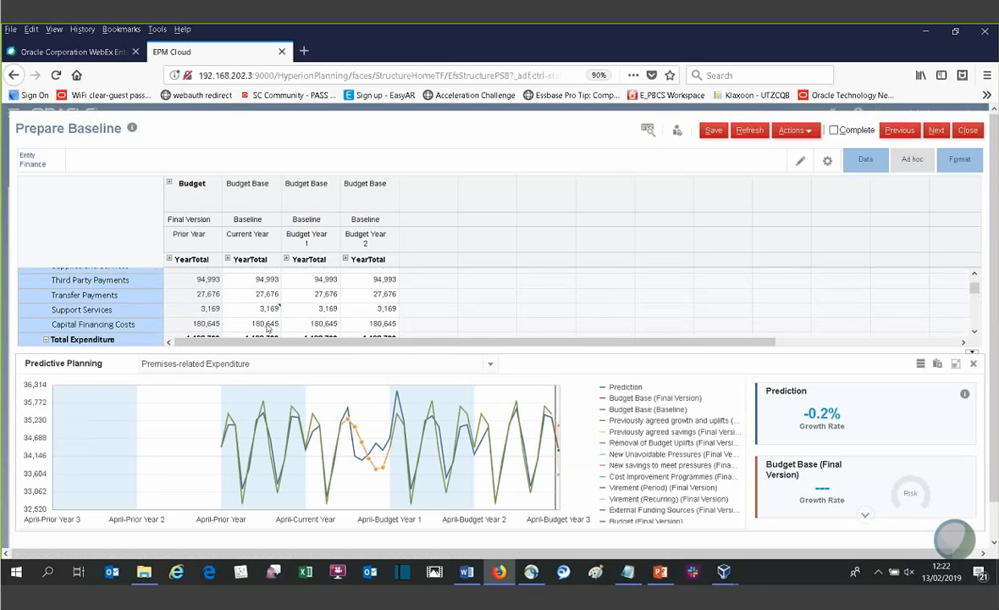
scroll(267, 328, "down", 3)
left_click(252, 286)
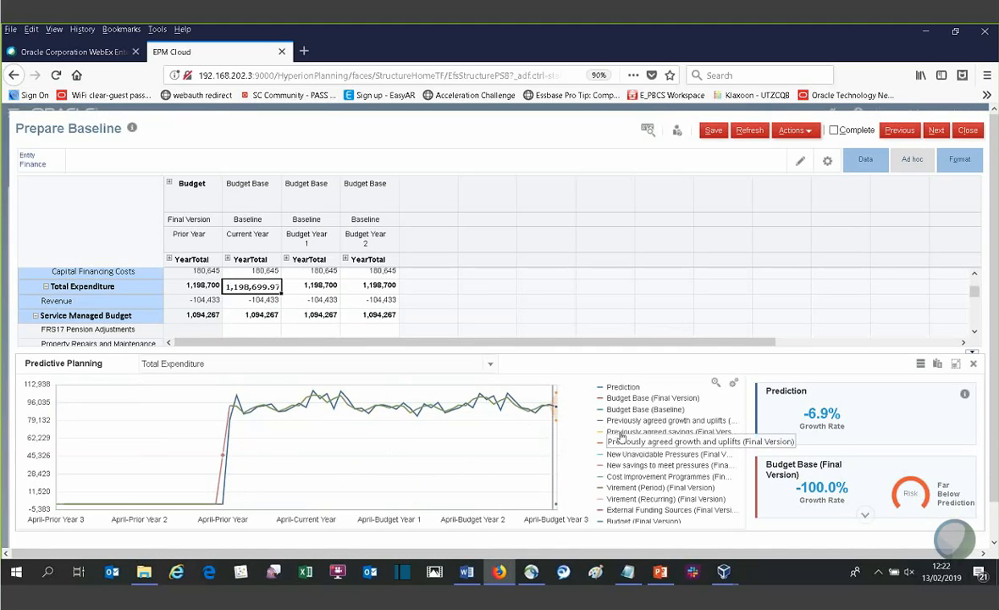
left_click(974, 365)
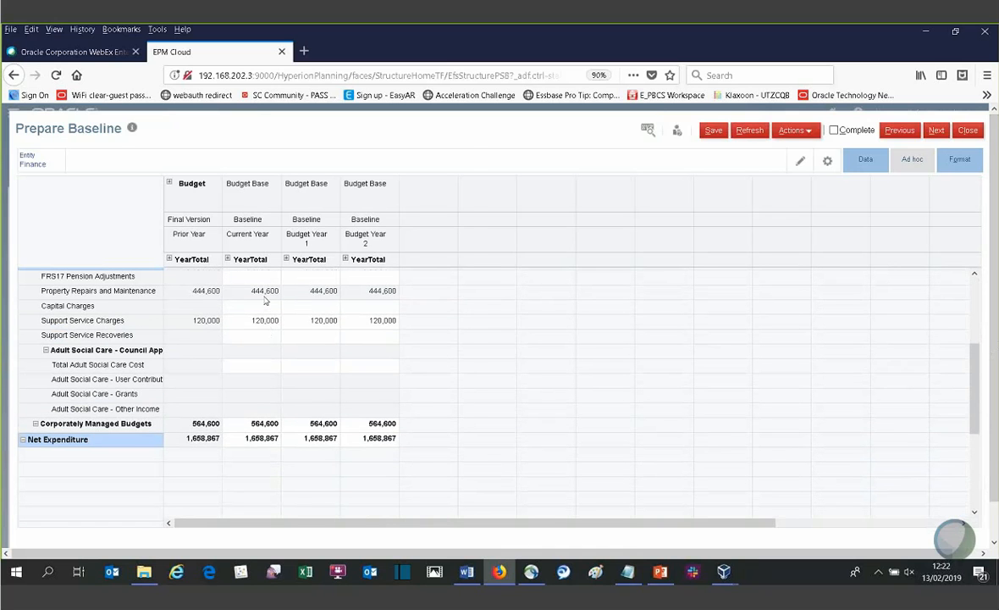
- Reopen Property Maintenance from the Current Year cell for Property Repairs and Maintenance, and open the property form in Smart View
right_click(264, 293)
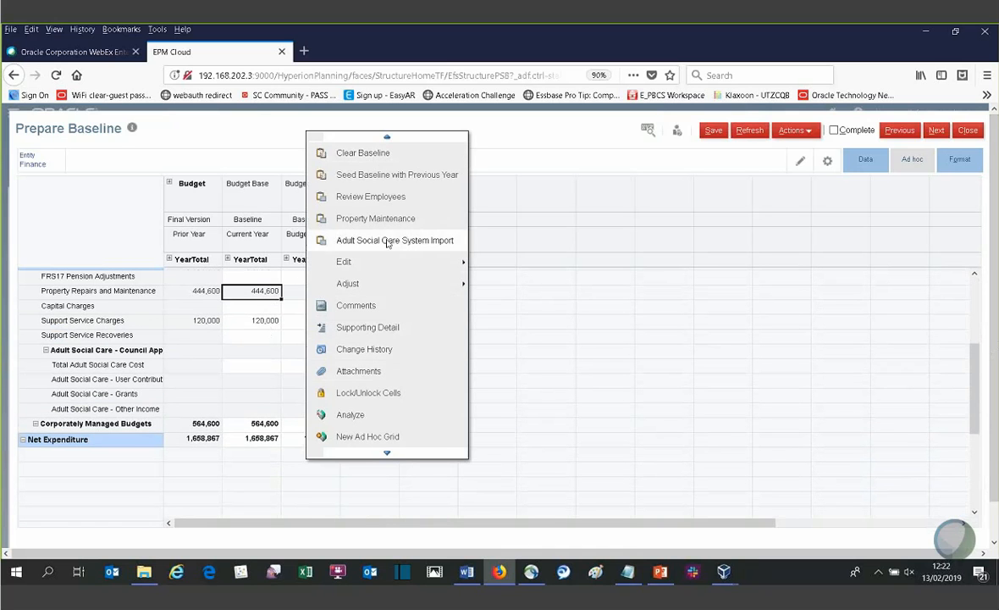
left_click(359, 214)
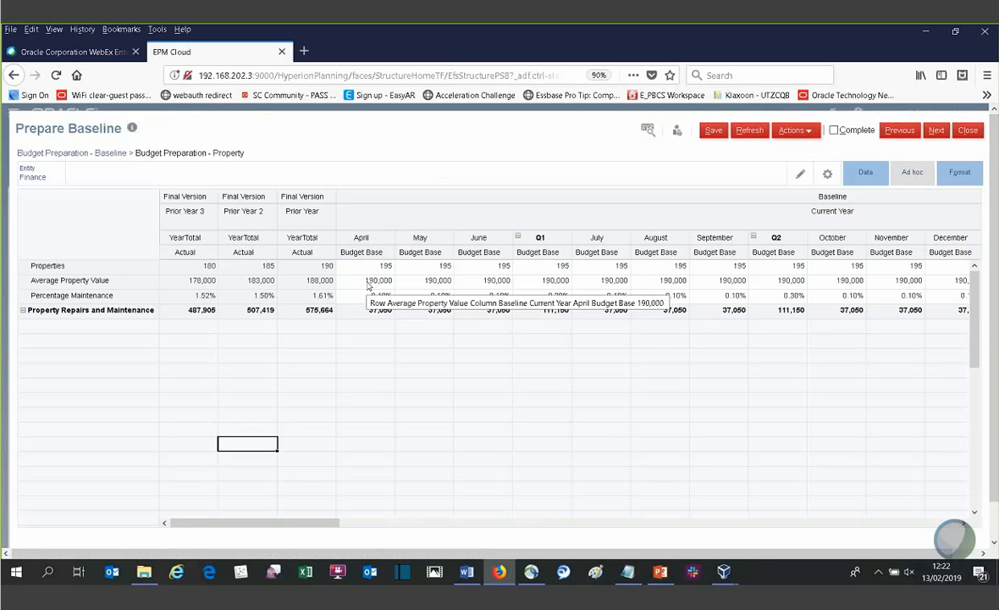
right_click(369, 282)
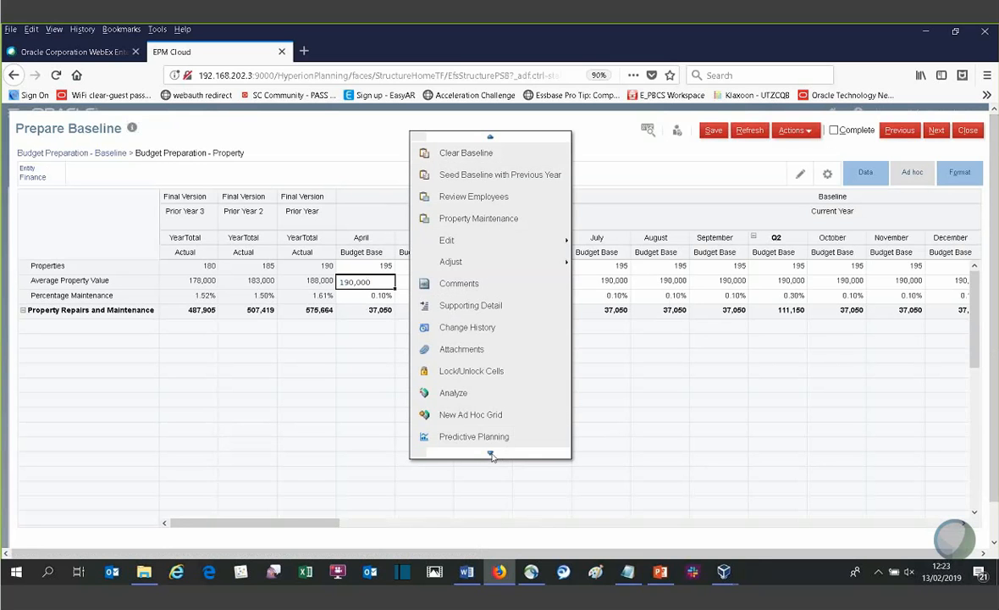
left_click(490, 455)
double_click(488, 456)
left_click(490, 454)
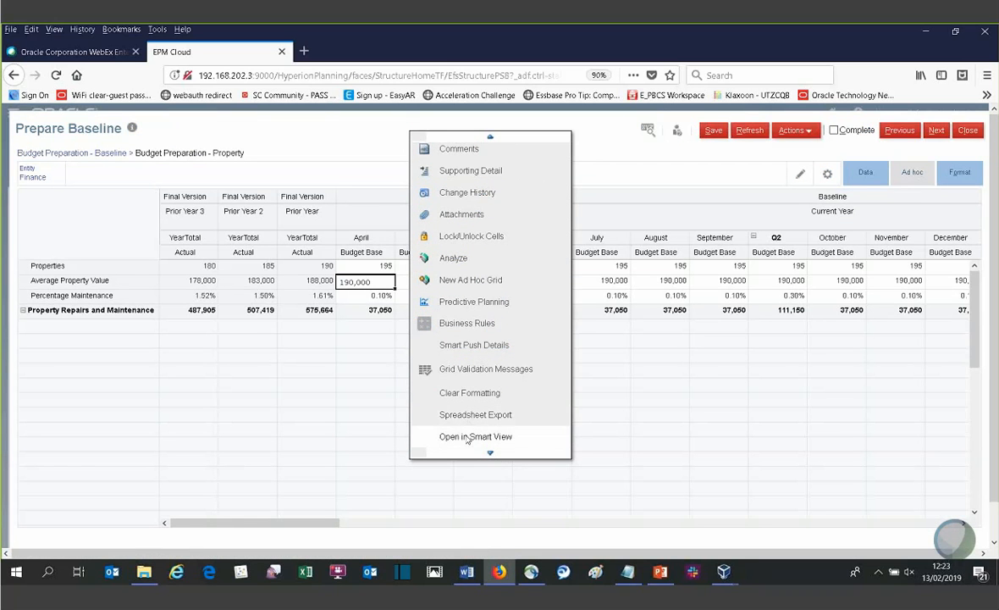
left_click(462, 437)
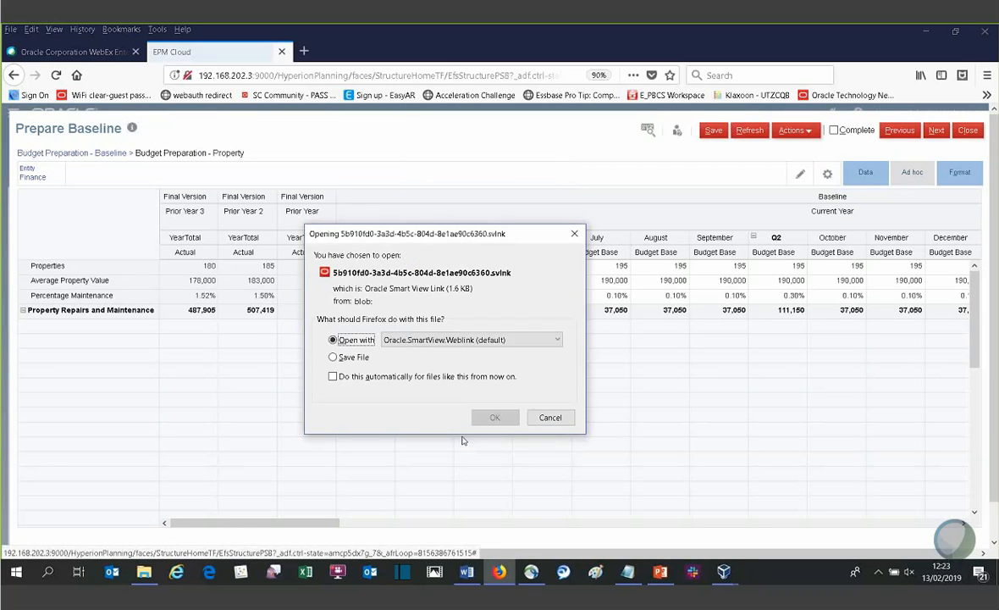
left_click(497, 418)
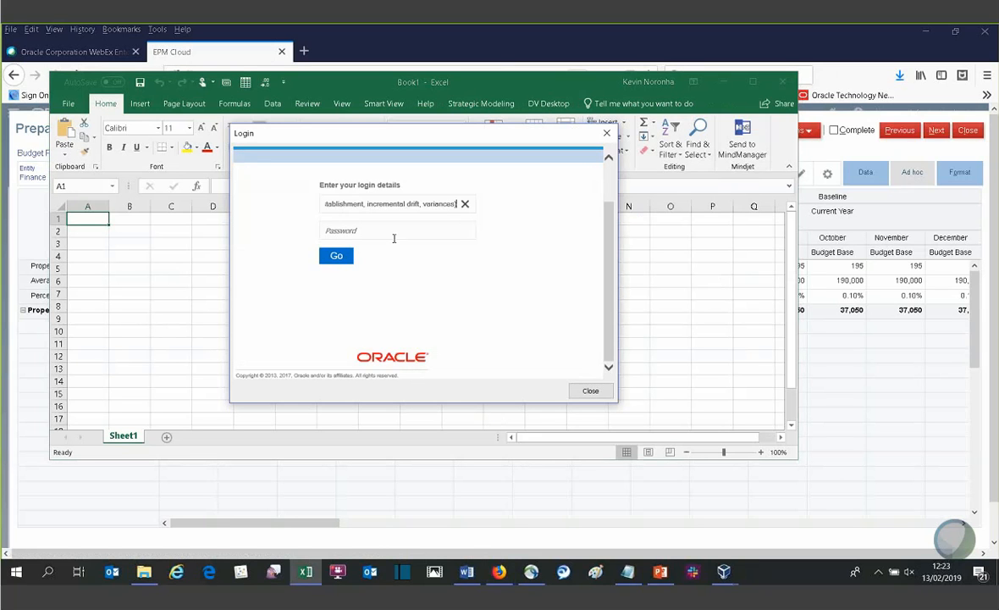
- Log in to Smart View, replacing the prefilled user name with the one from the desktop text file's name and entering the account password
left_click(465, 204)
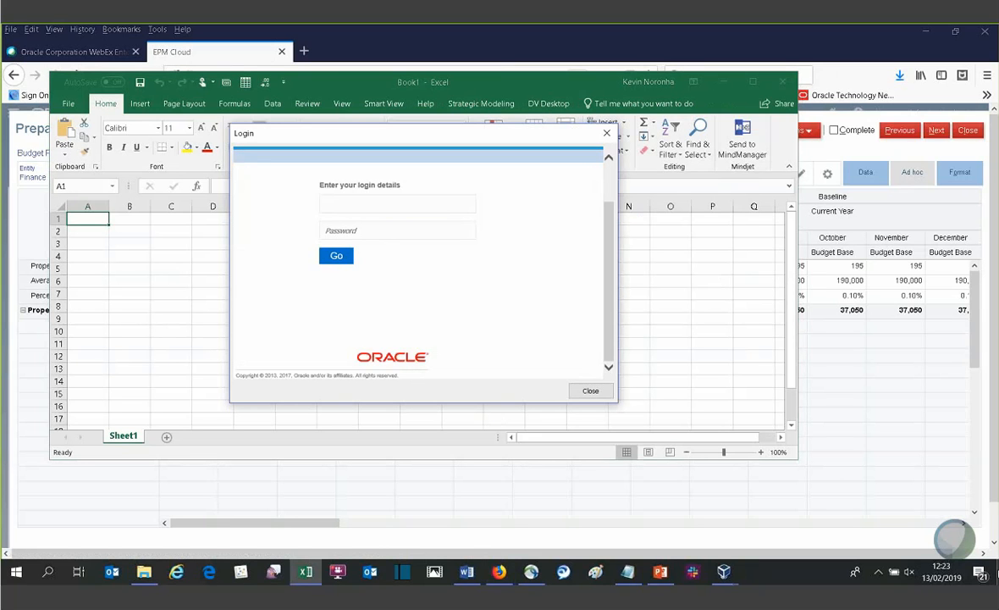
left_click(998, 575)
left_click(923, 74)
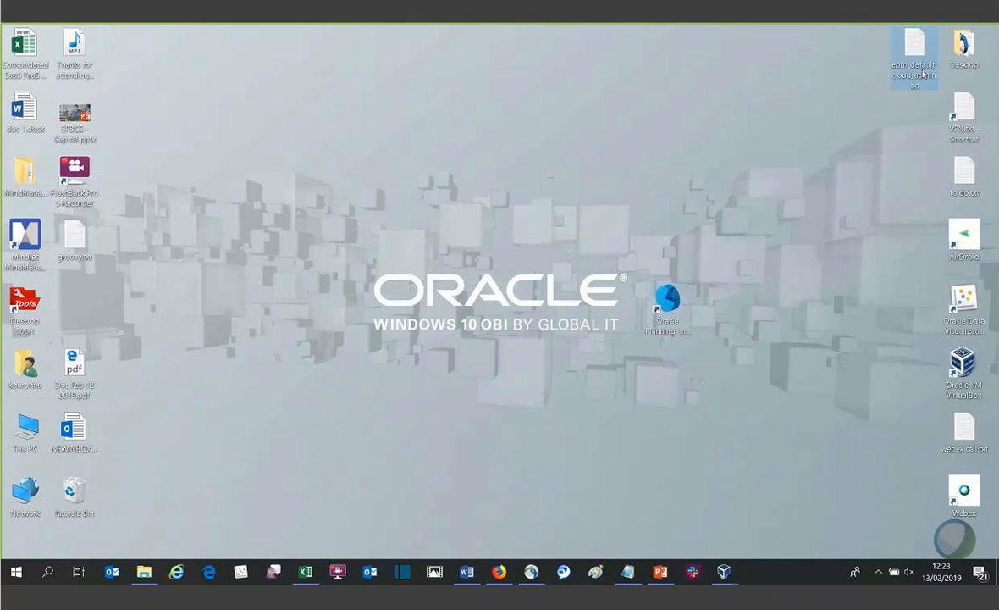
right_click(921, 72)
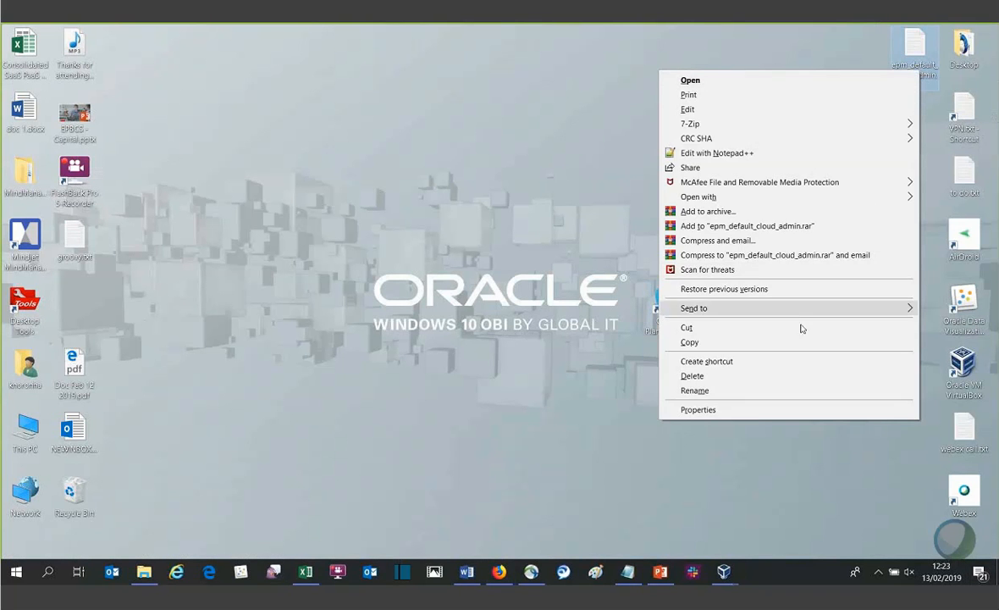
left_click(785, 390)
key("ctrl+c")
key("Escape")
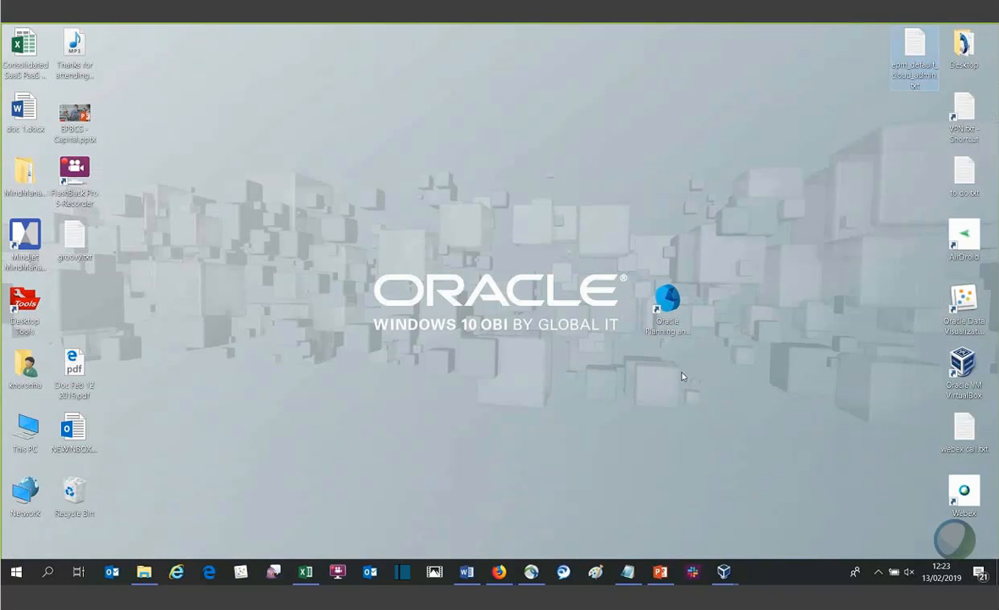
key("alt+Tab")
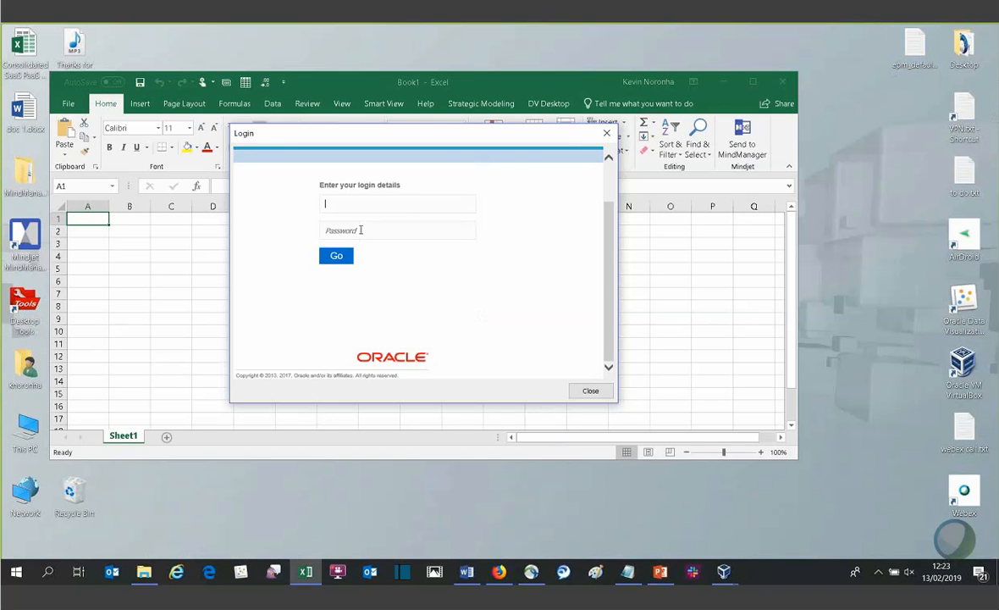
key("ctrl+v")
key("Tab")
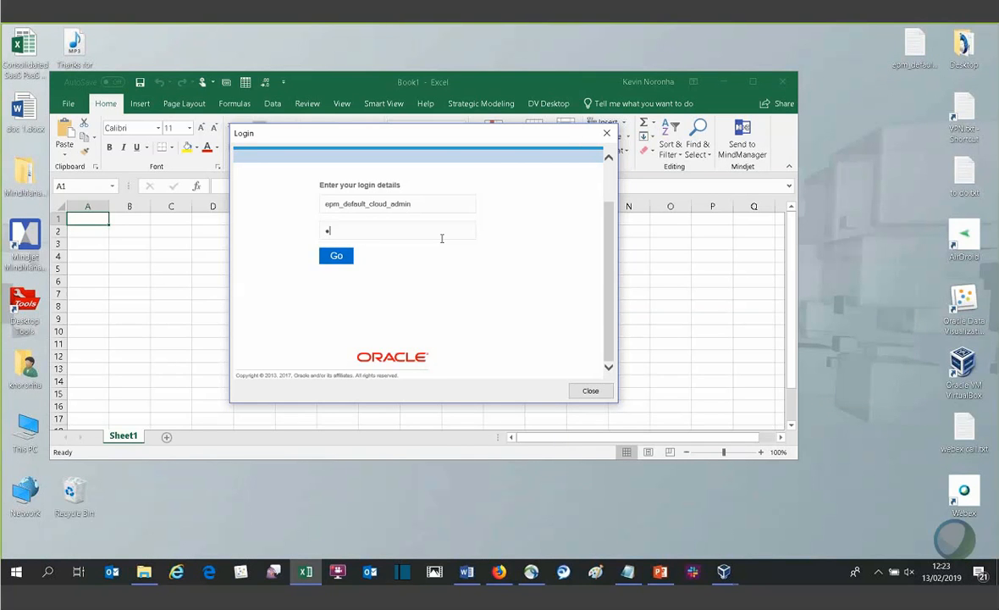
type("••••")
key("Return")
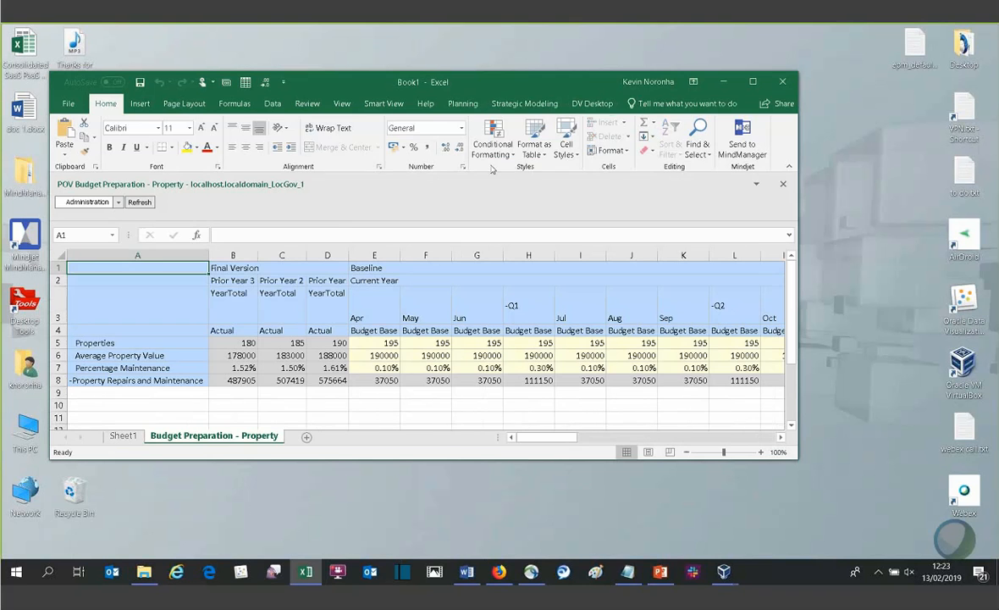
- Set the April Current Year Budget Base for Properties to 200 in Excel, submit the data and refresh the browser form
left_click(463, 103)
left_click_drag(490, 74, 448, 109)
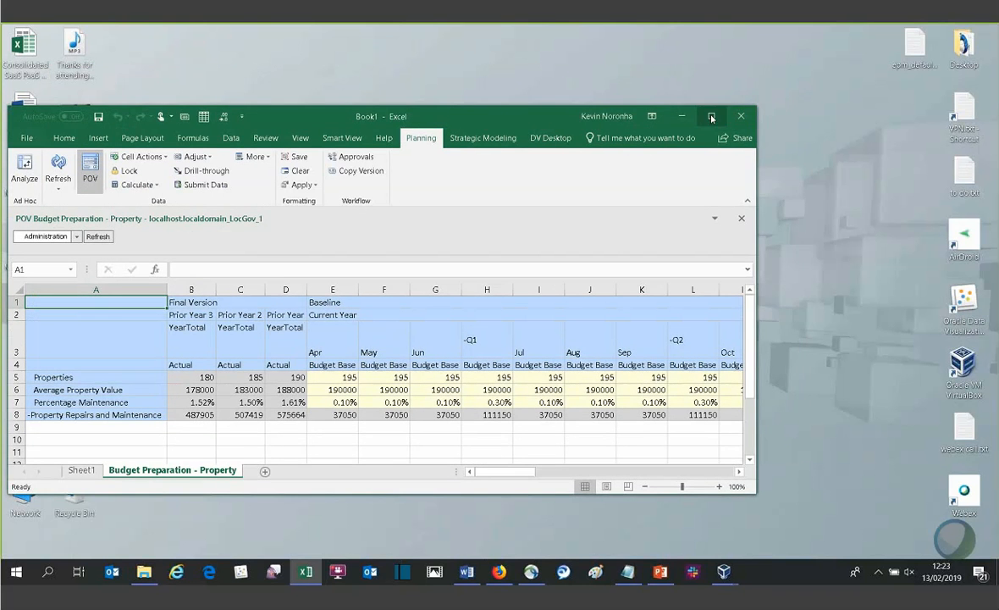
left_click(711, 118)
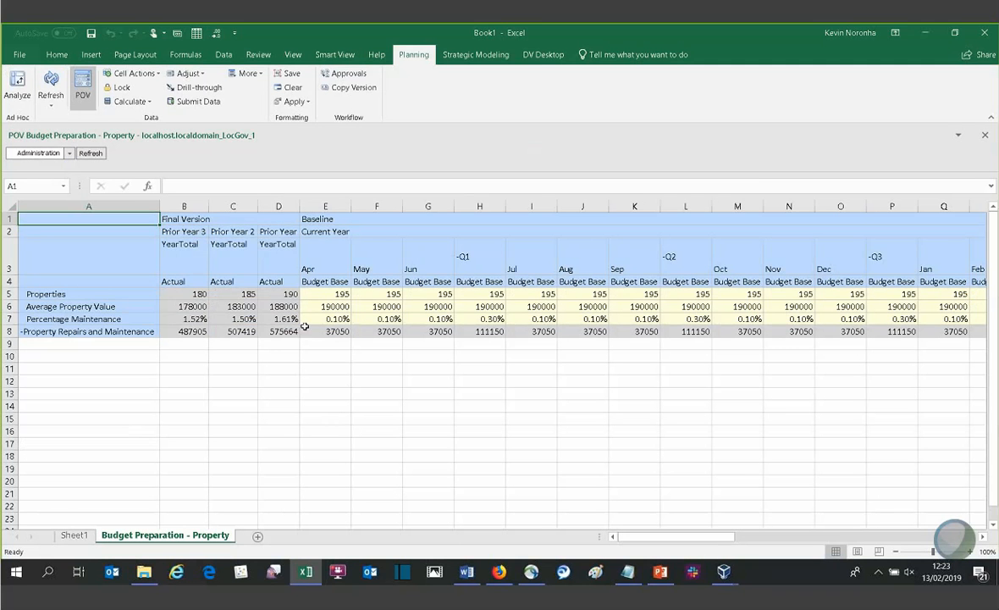
left_click(332, 294)
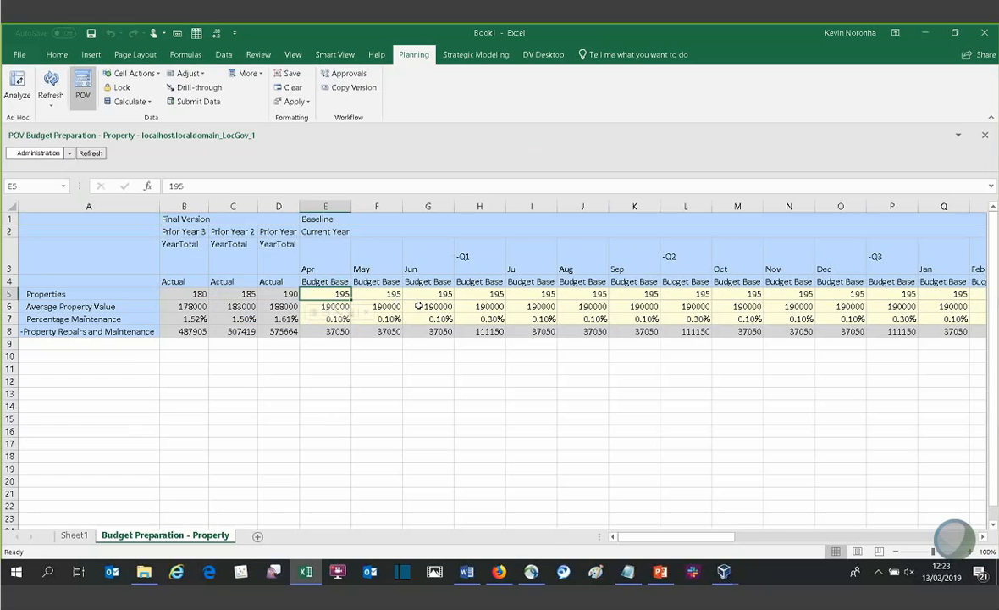
type("200")
key("Return")
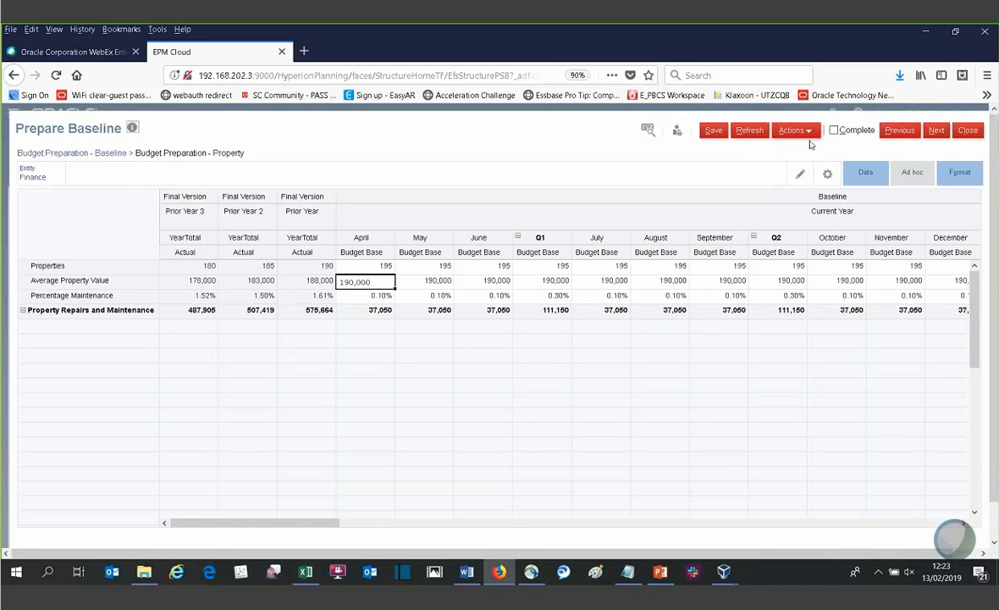
left_click(736, 134)
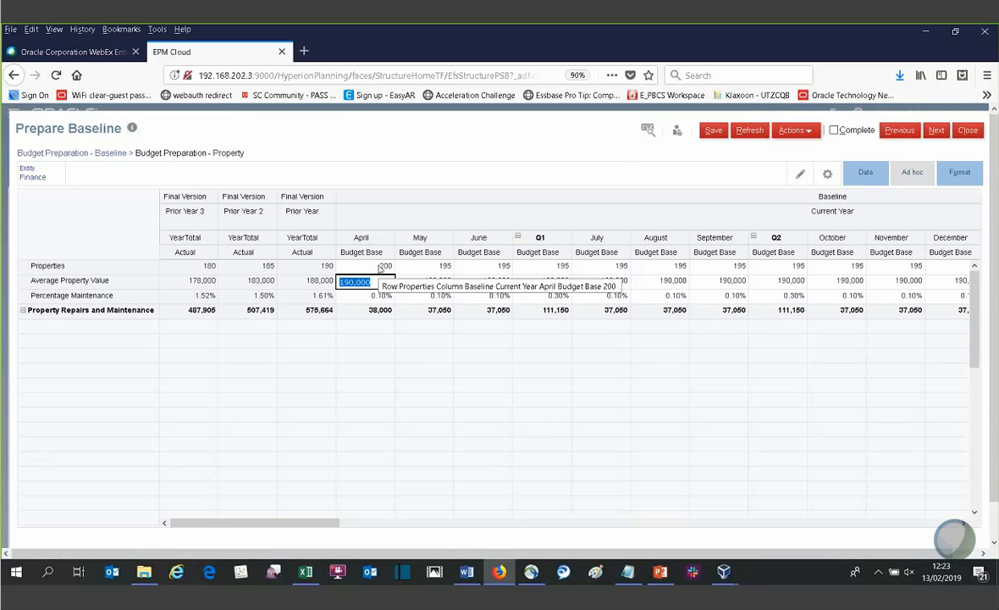
- Compare the property figures between the browser form and the Smart View sheet, and close the Excel workbook Book1 without saving
key("alt+Tab")
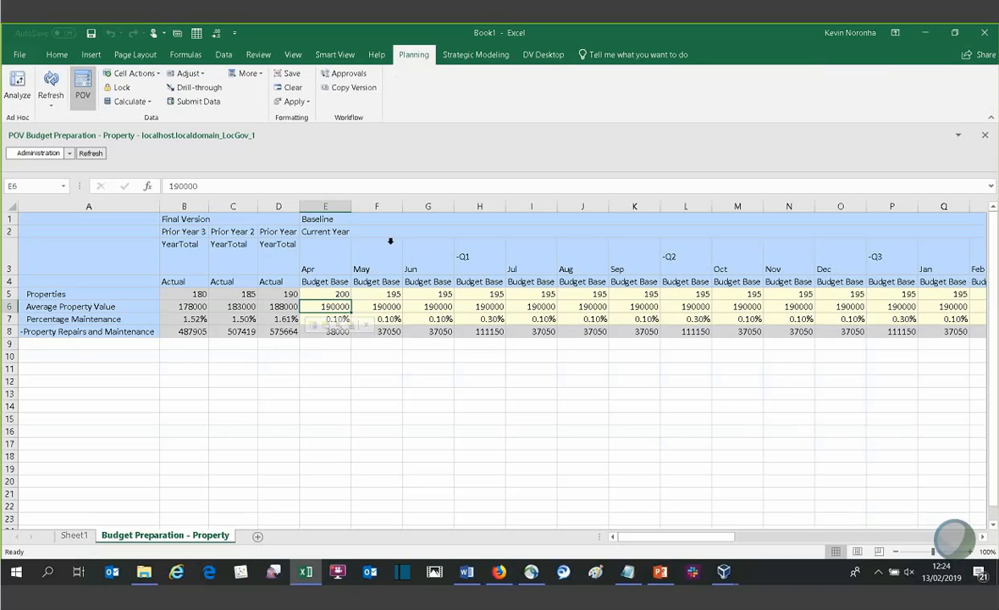
key("alt+Tab")
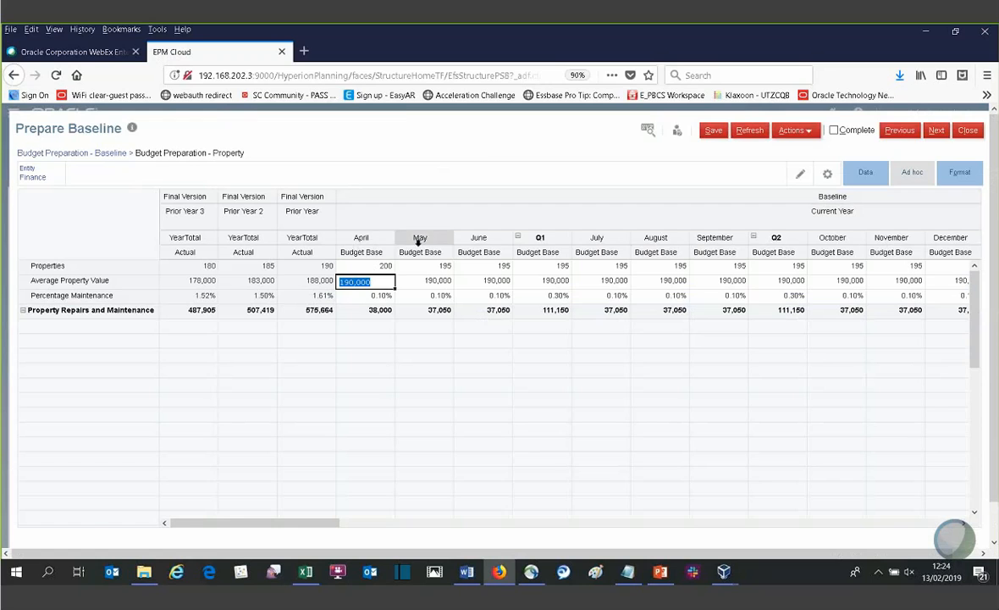
key("alt+Tab")
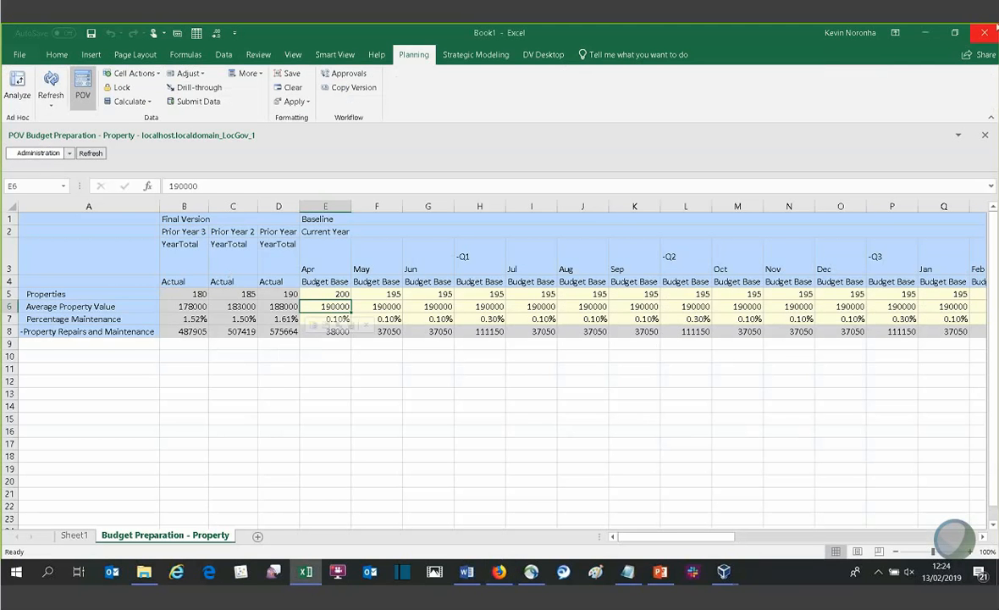
left_click(985, 33)
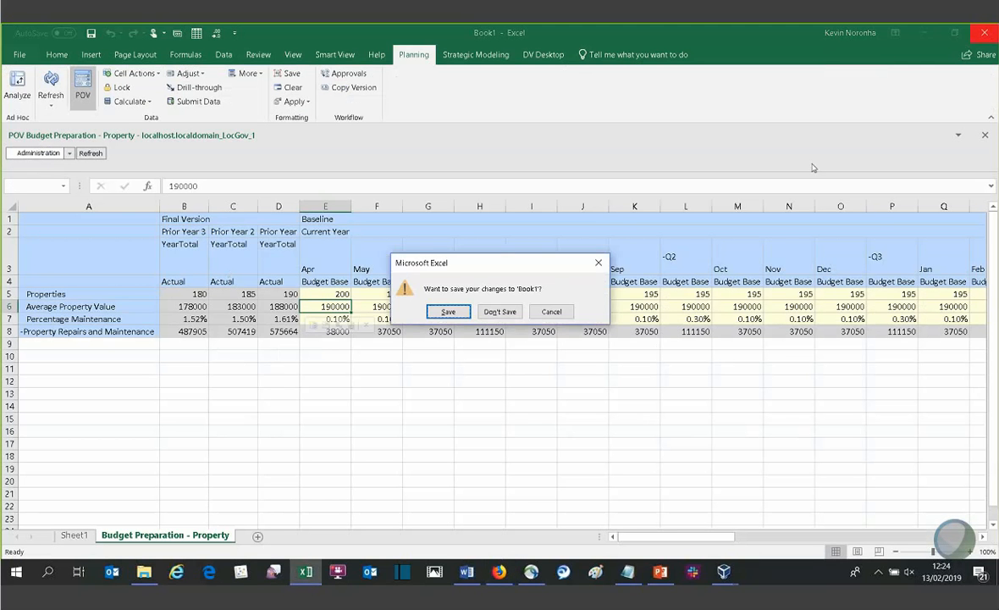
left_click(508, 310)
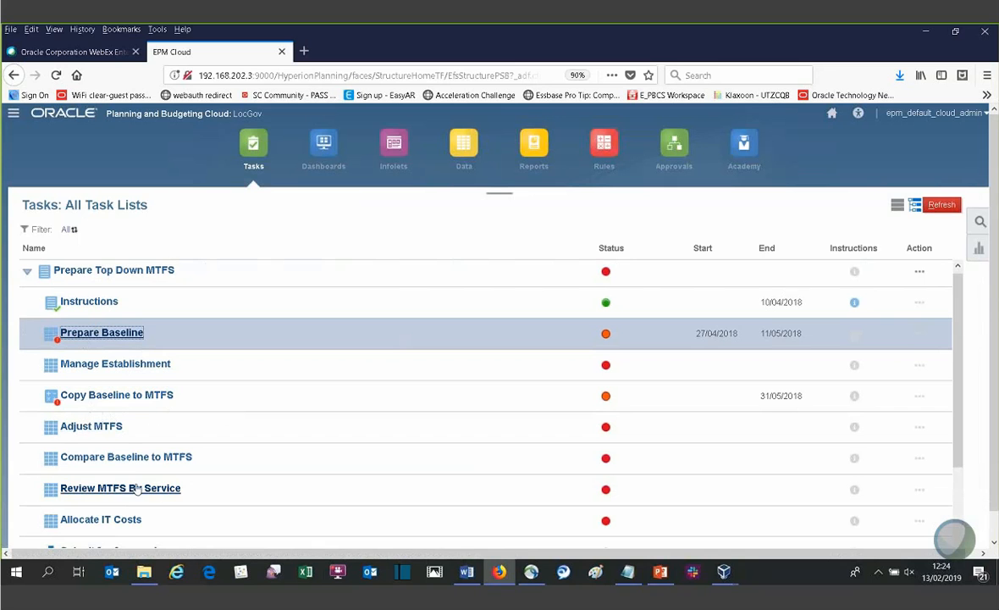
- Open Review MTFS By Service from the task list and examine Property Repairs and Maintenance across the services
scroll(136, 467, "down", 1)
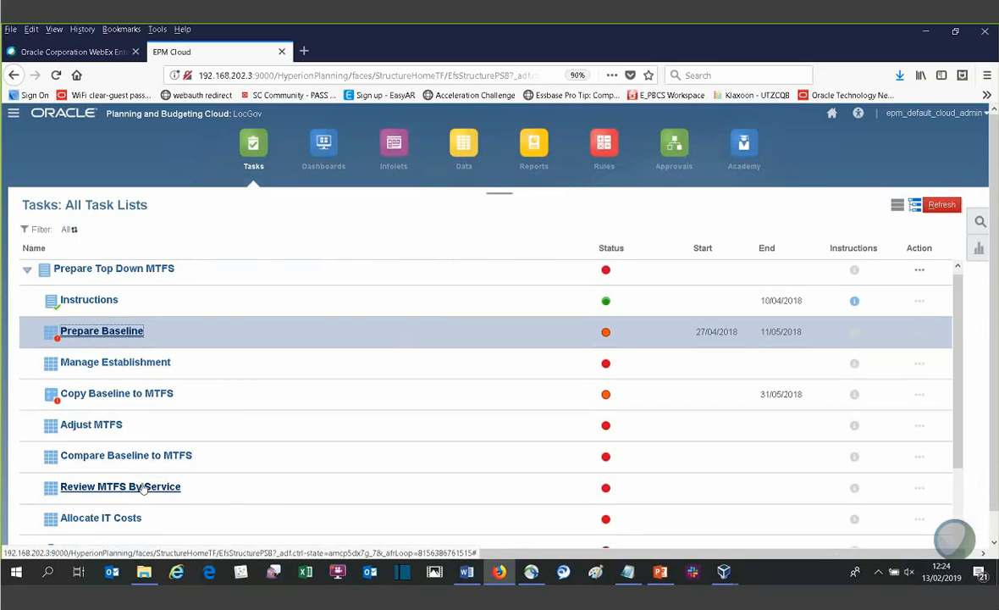
left_click(174, 486)
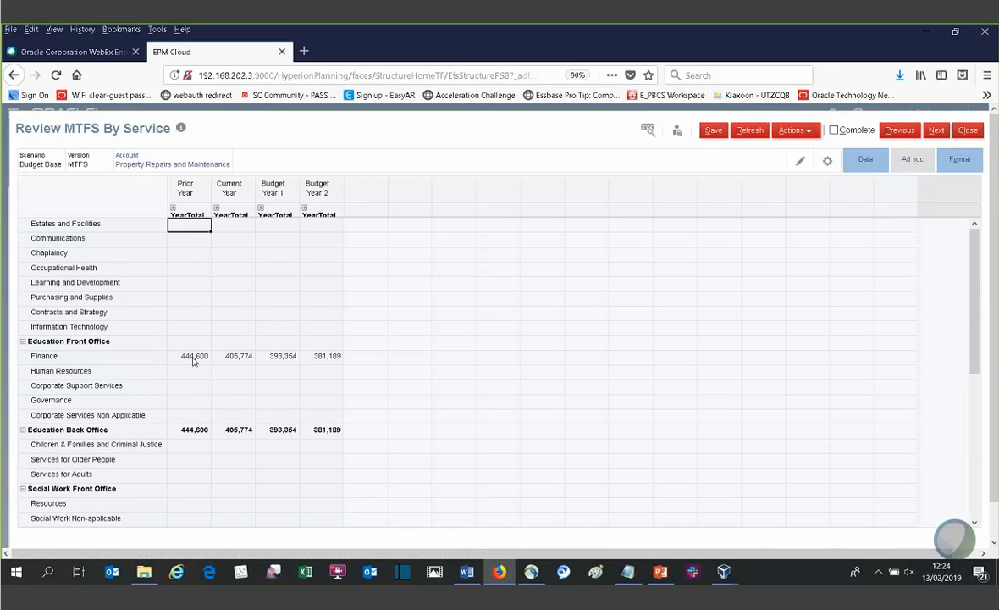
scroll(205, 475, "down", 2)
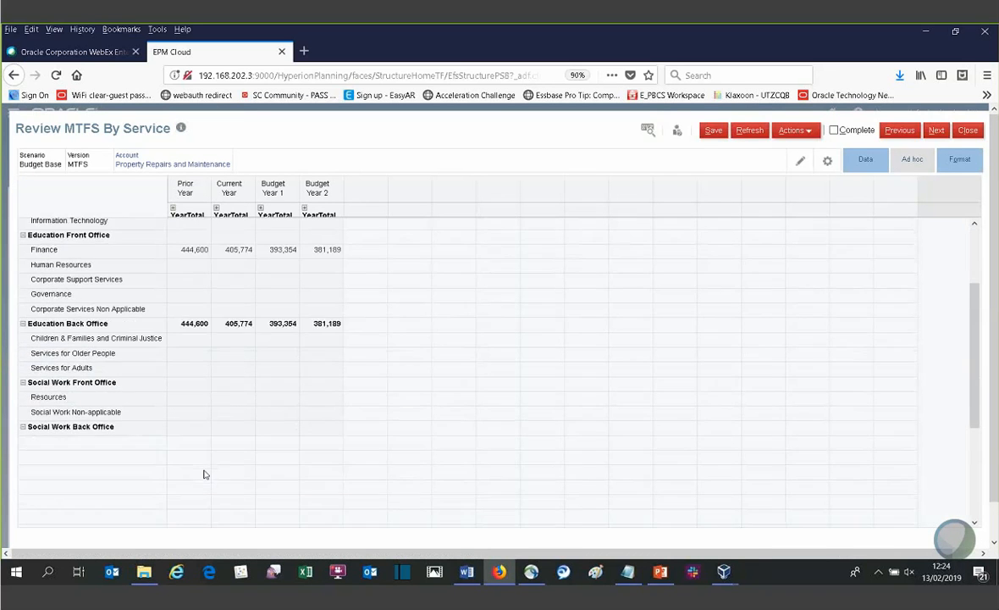
scroll(205, 471, "up", 2)
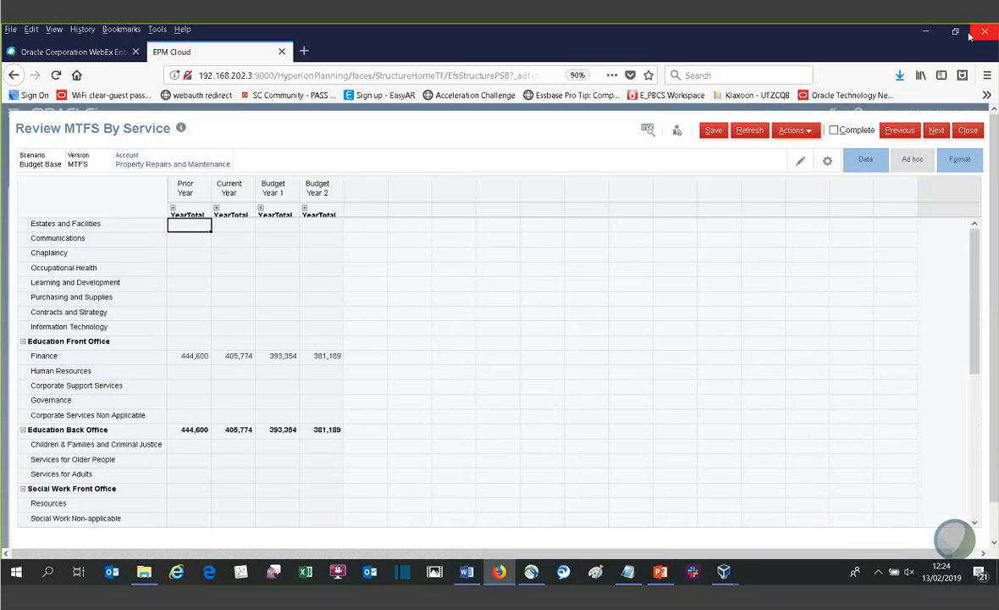
- Try 100,000 as the IT allocated cost for Estates and Facilities under Corporate Services in Allocate IT Costs, and leave the form discarding the entry
left_click(935, 130)
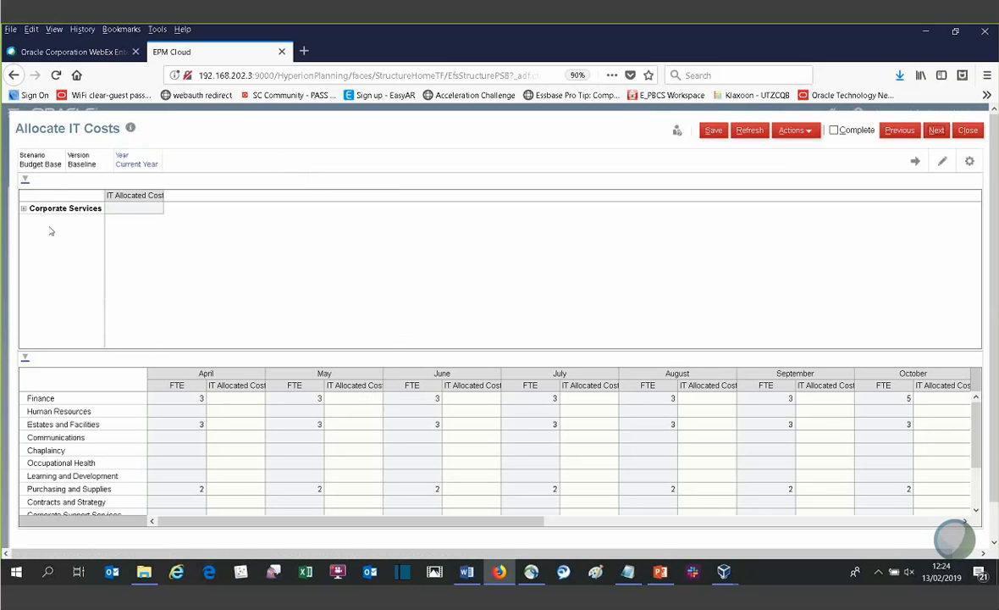
left_click(23, 208)
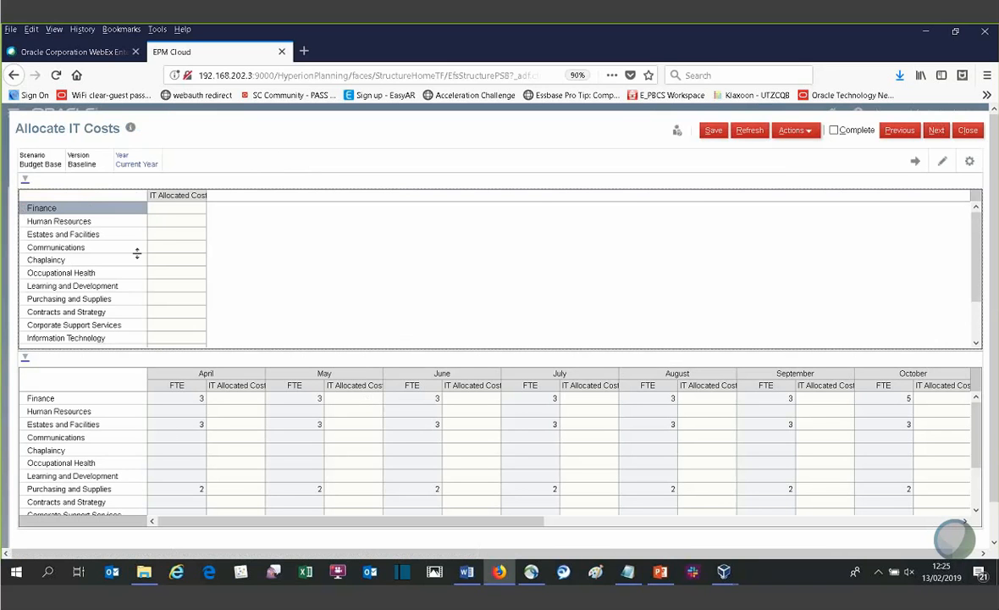
left_click(166, 208)
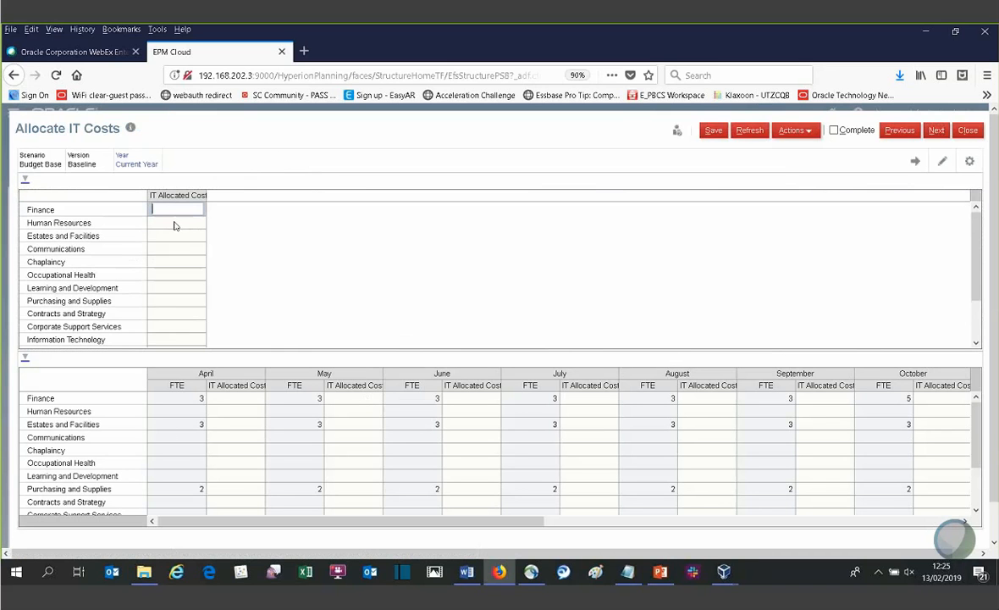
left_click(174, 233)
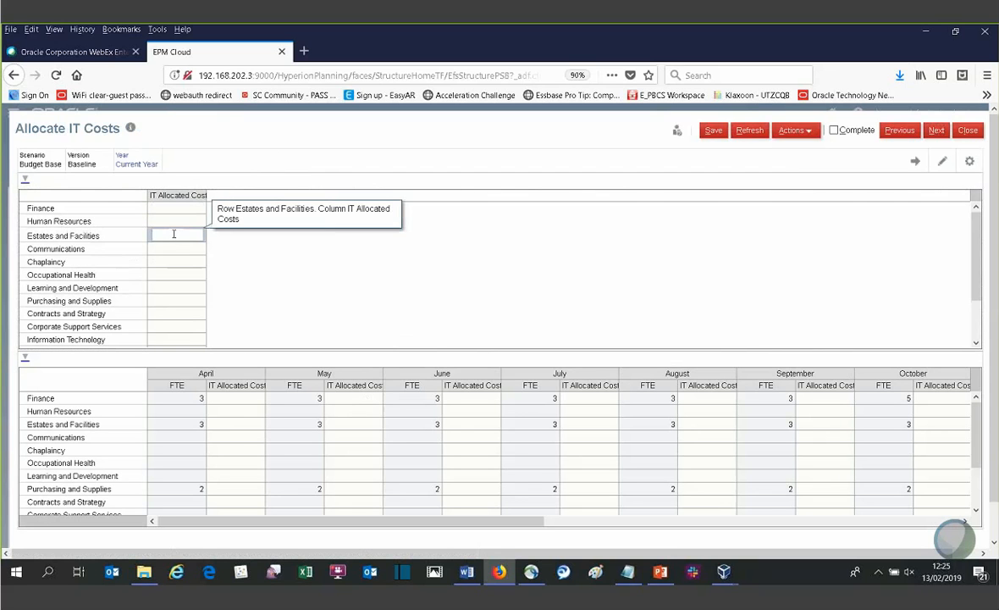
type("100,000")
key("Return")
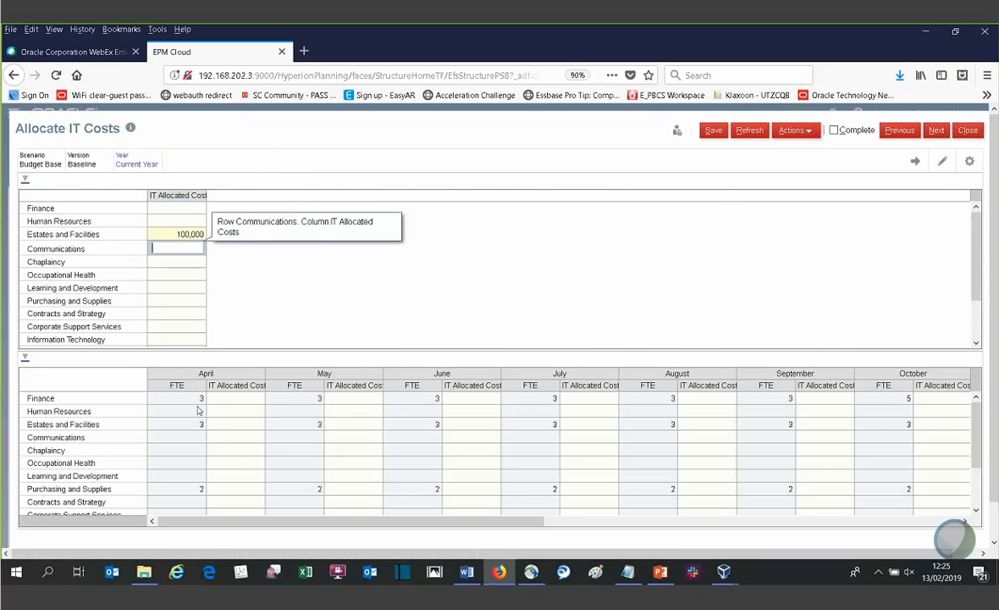
left_click(576, 520)
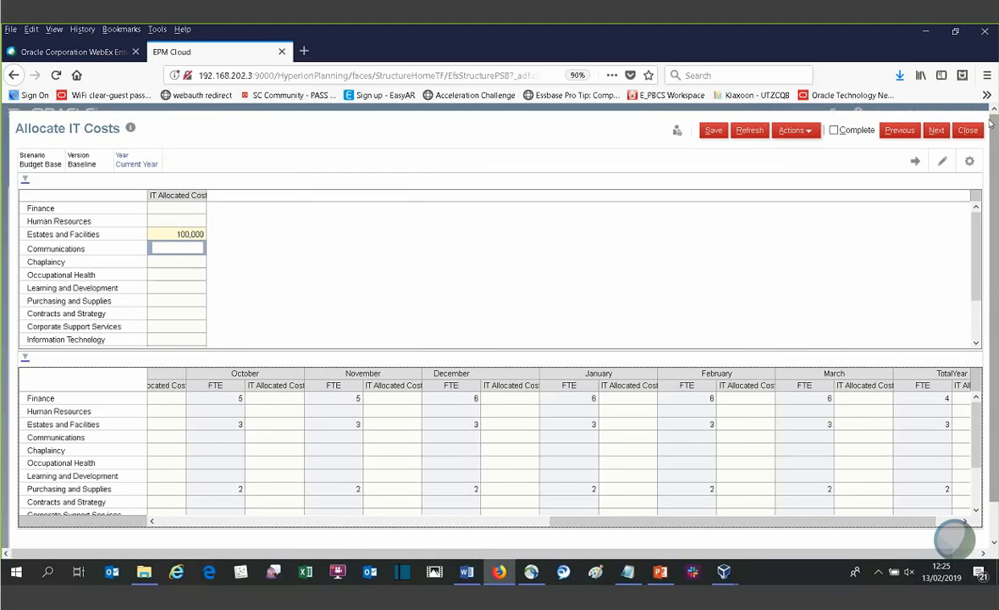
left_click(970, 130)
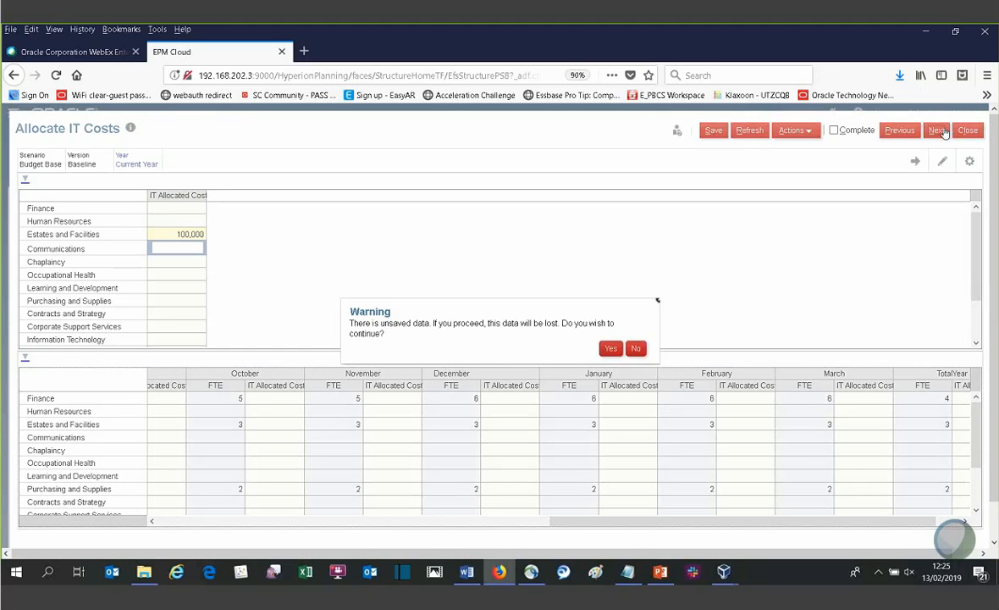
left_click(610, 349)
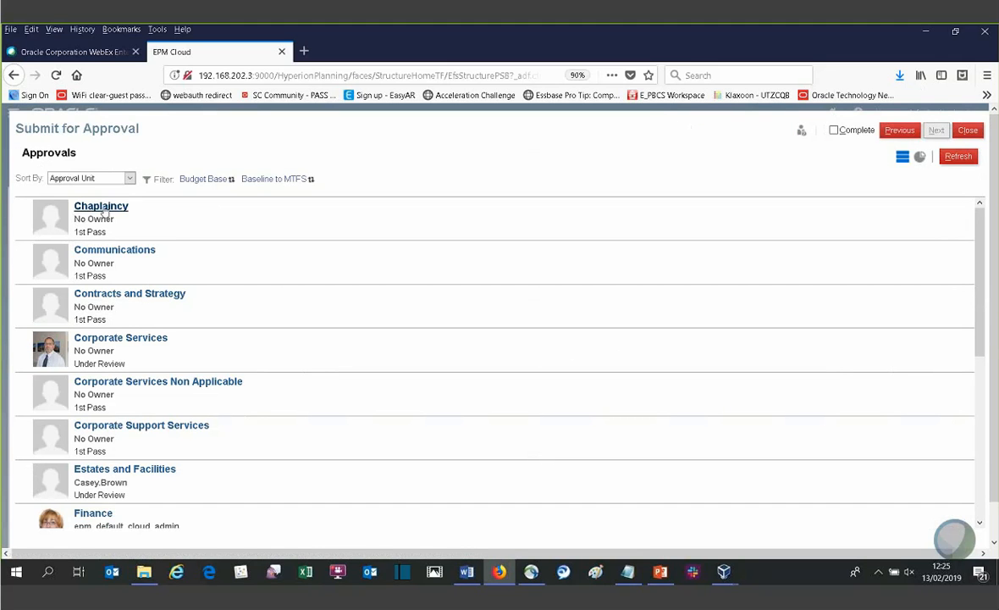
- Sort the approval units by Hierarchy Order and examine Finance's change status and promotional path, closing Submit for Approval without changing anything
left_click(105, 181)
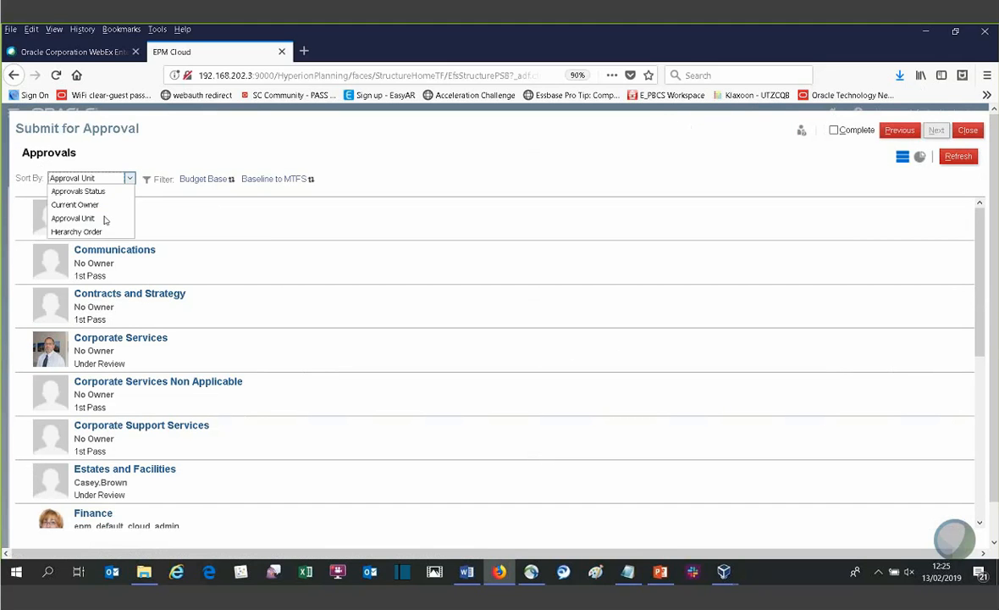
left_click(85, 218)
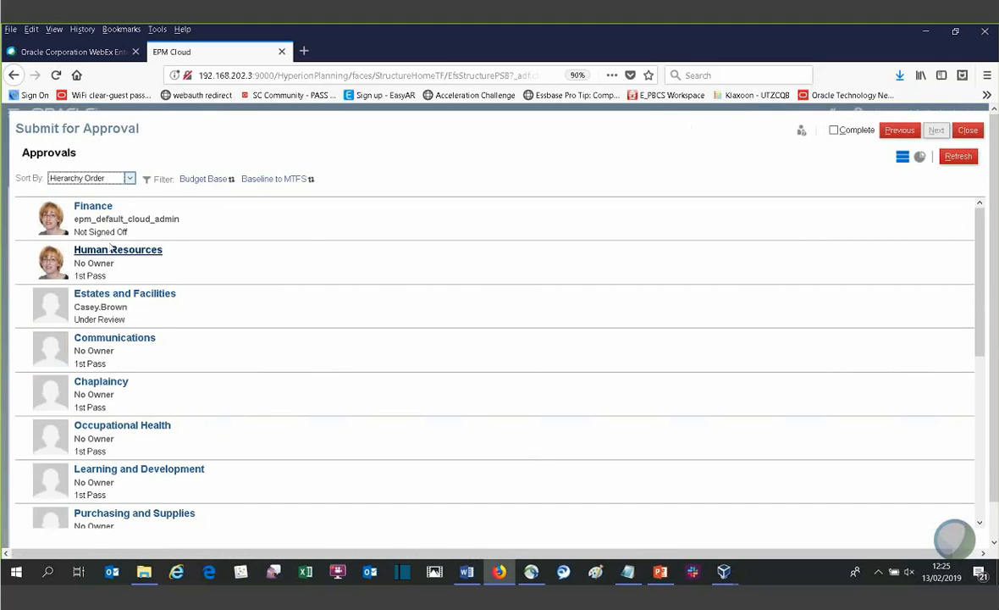
left_click(93, 206)
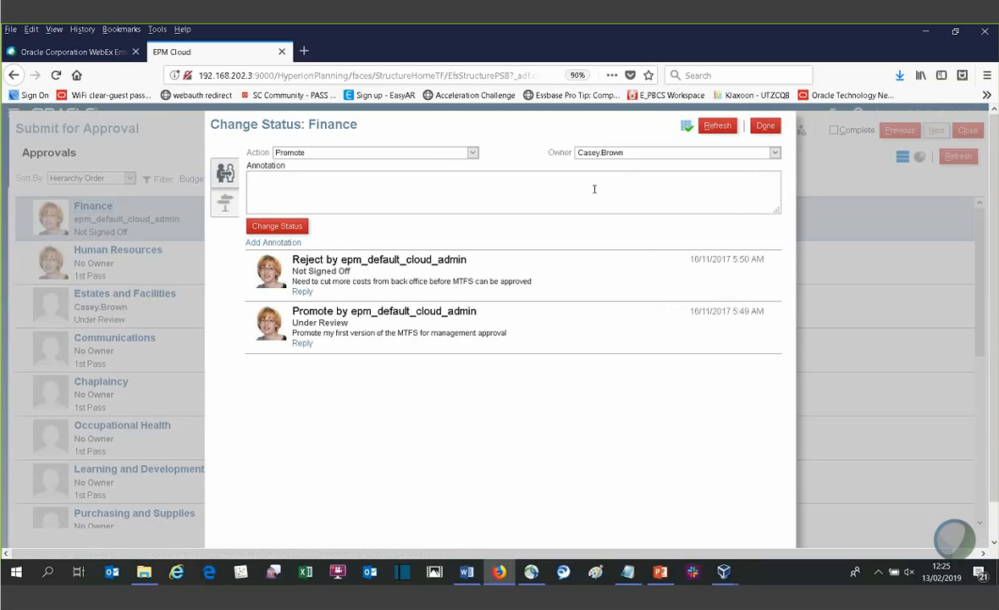
left_click(226, 205)
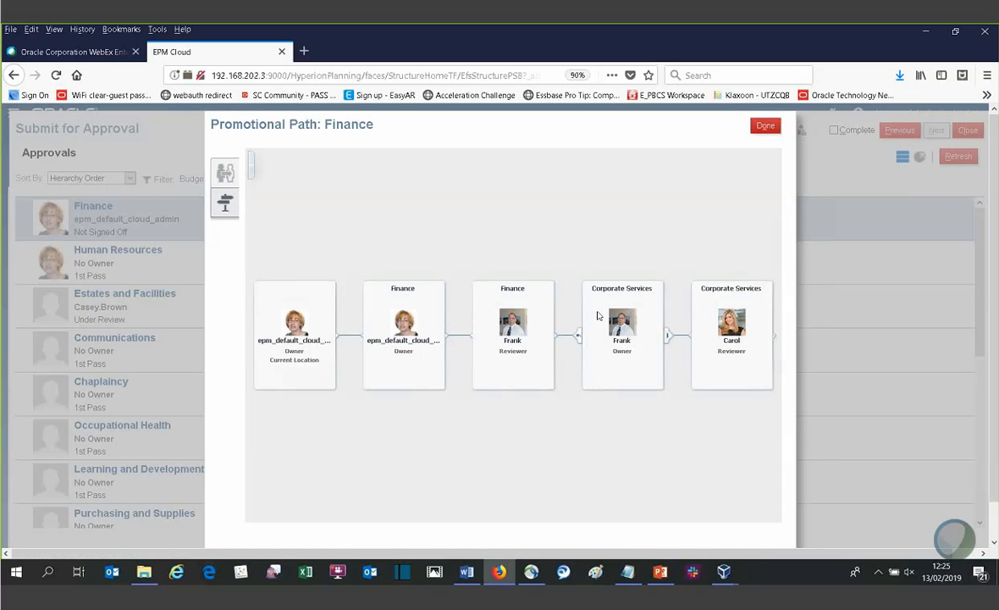
left_click(766, 126)
left_click(970, 130)
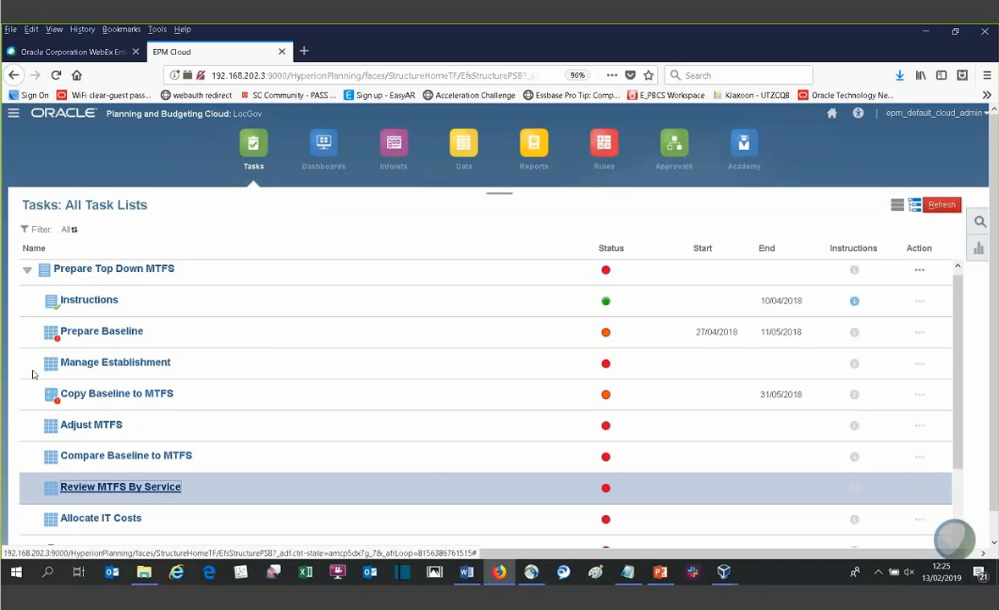
- Open the Adjust Re Profile Budget form from Input Annual Budget in the Prepare Annual Budget task list
left_click(28, 269)
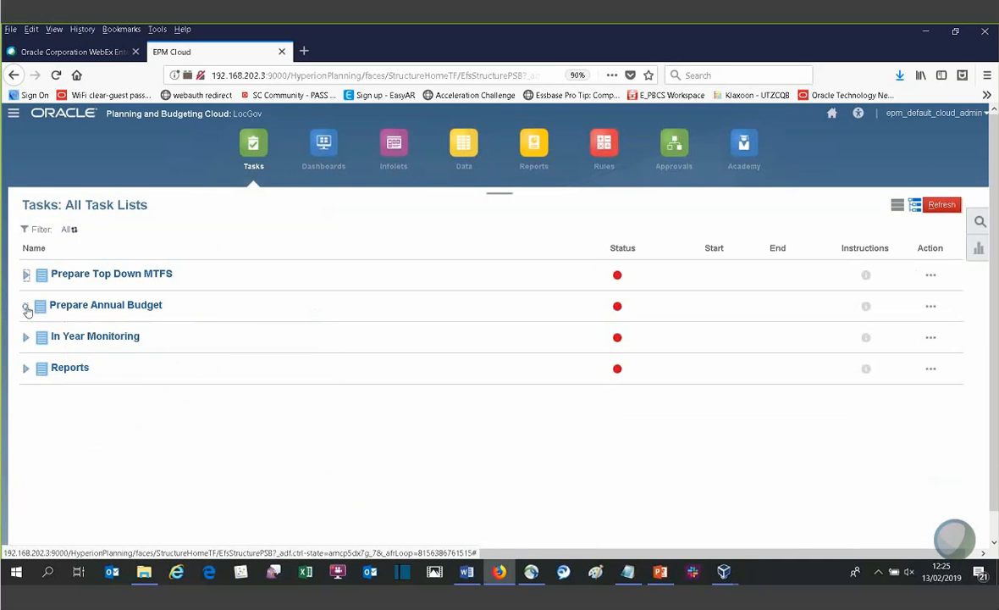
left_click(26, 305)
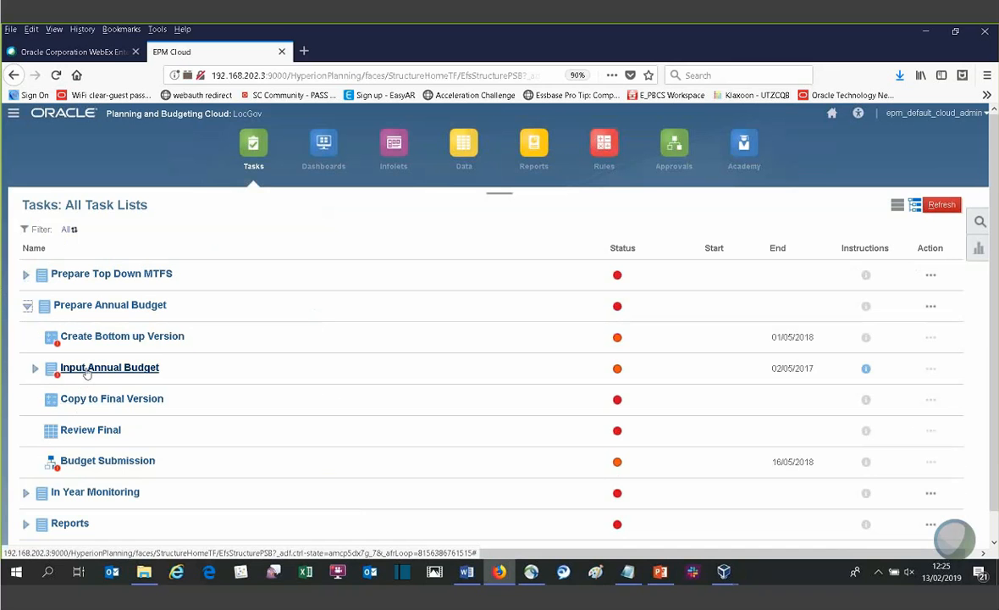
left_click(35, 368)
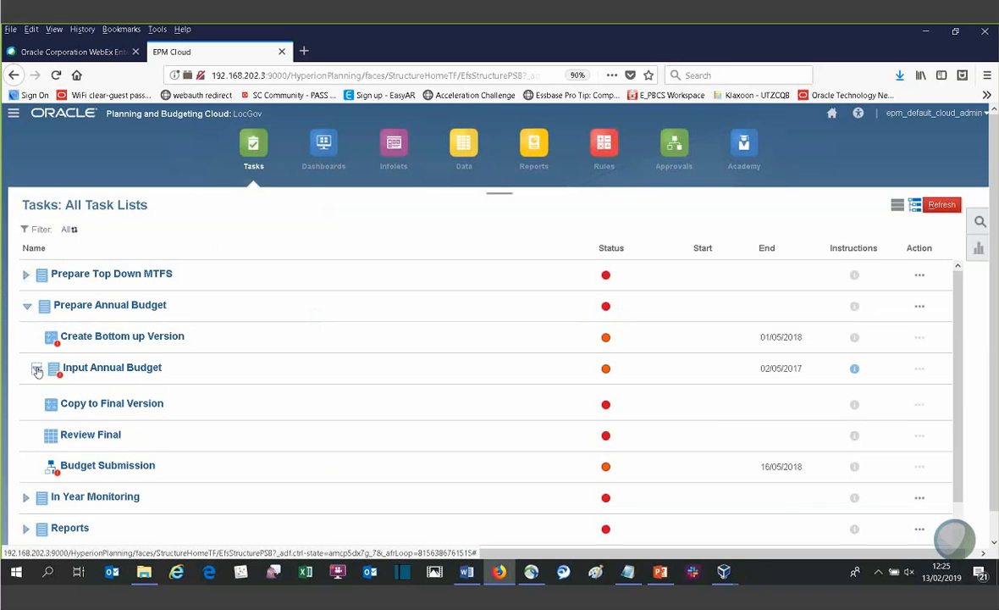
left_click(100, 399)
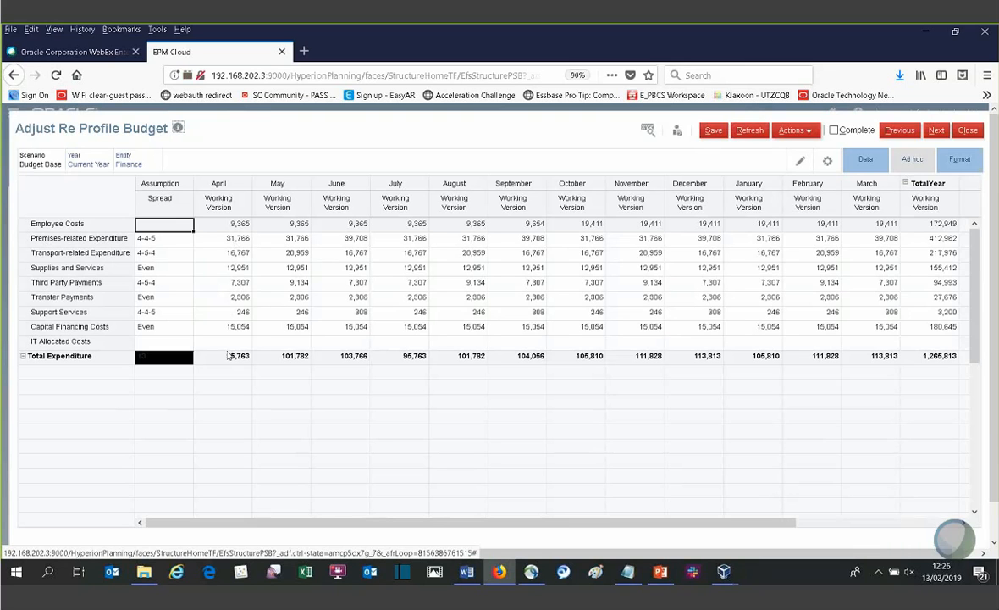
- Set the TotalYear Working Version of Transport-related Expenditure to 300,000 to spread it across the months
left_click_drag(278, 522, 548, 518)
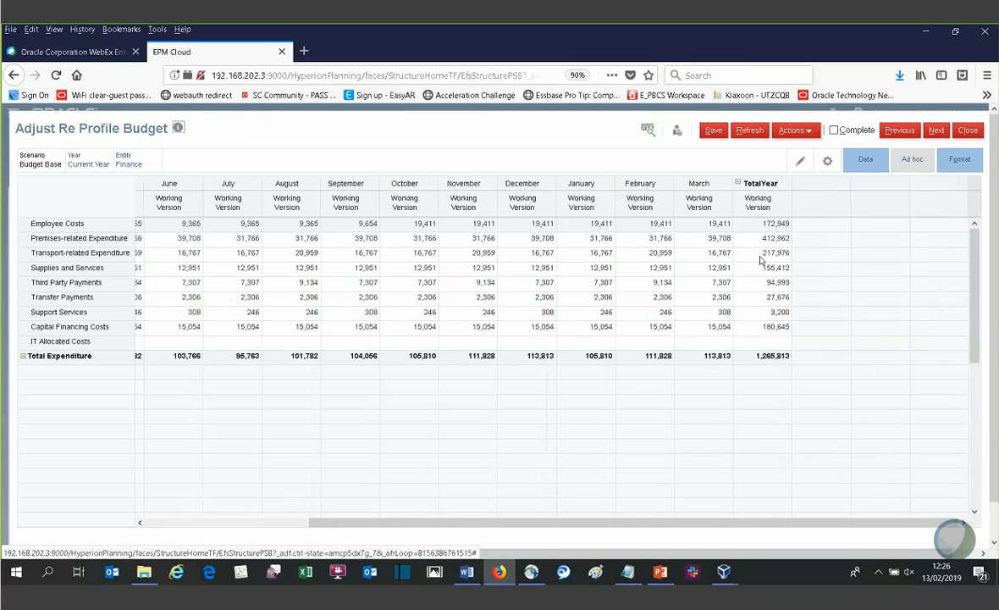
left_click(762, 254)
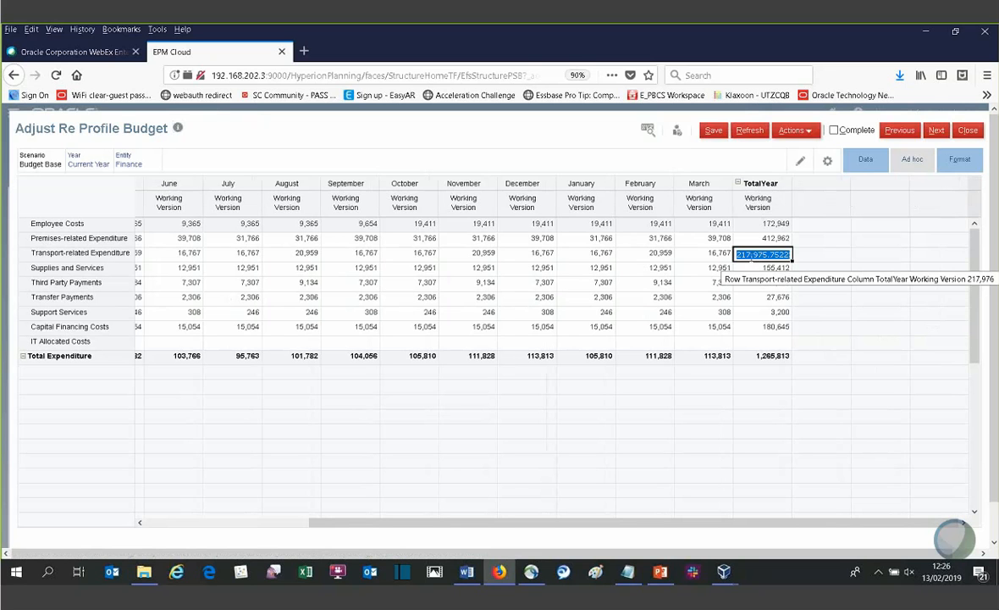
type("300,000")
key("Return")
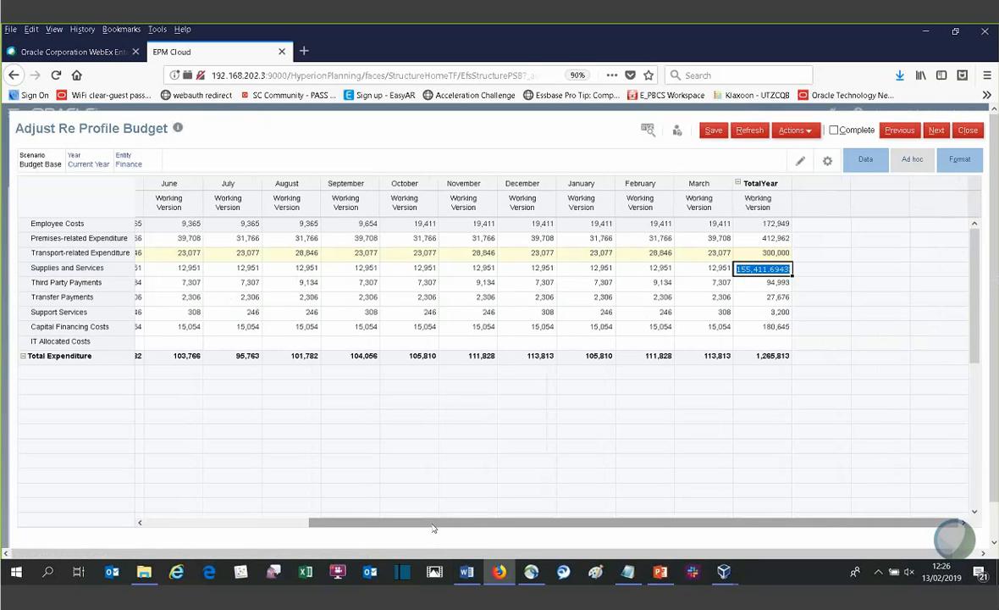
- Check the Spread options available for Transport-related Expenditure, and close the Adjust Re Profile Budget form without saving
left_click_drag(434, 523, 166, 326)
left_click(180, 255)
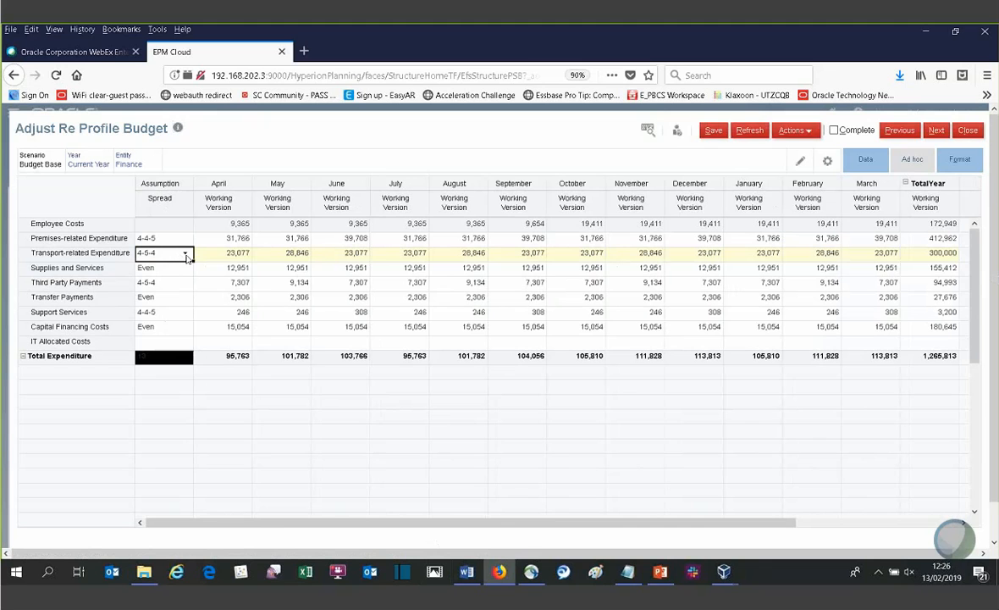
left_click(186, 255)
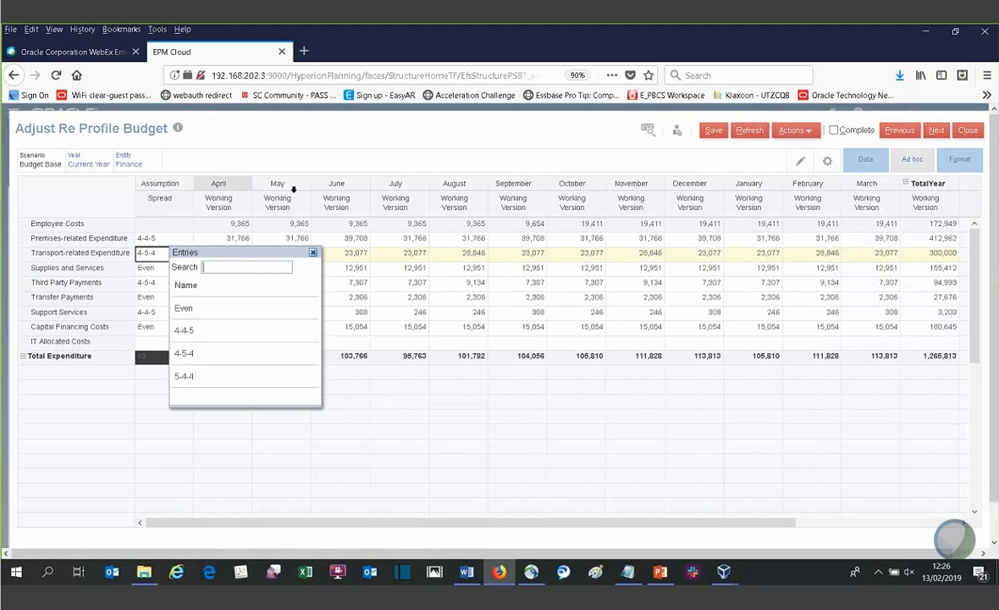
left_click(428, 447)
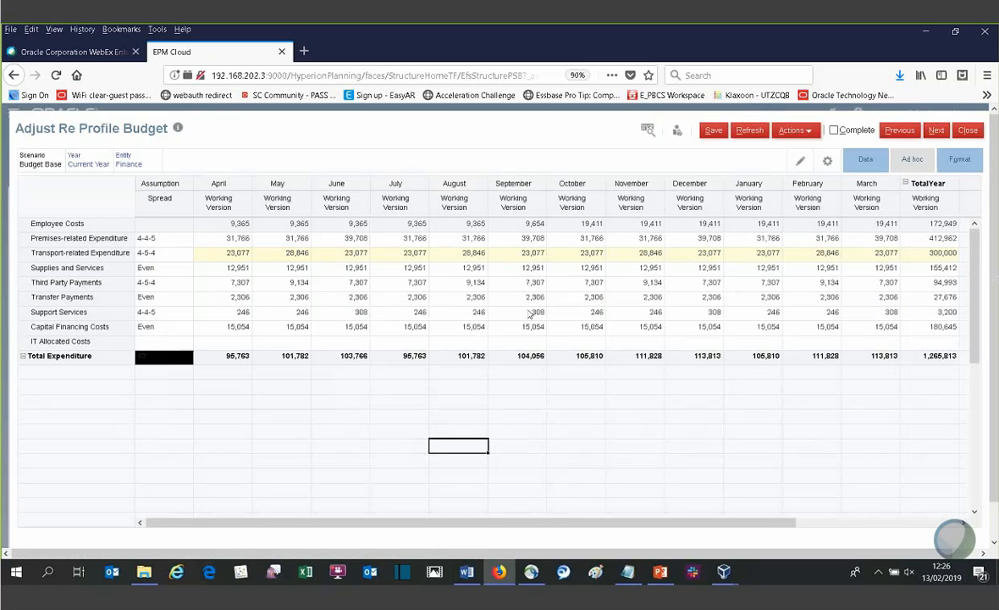
left_click(968, 131)
left_click(596, 351)
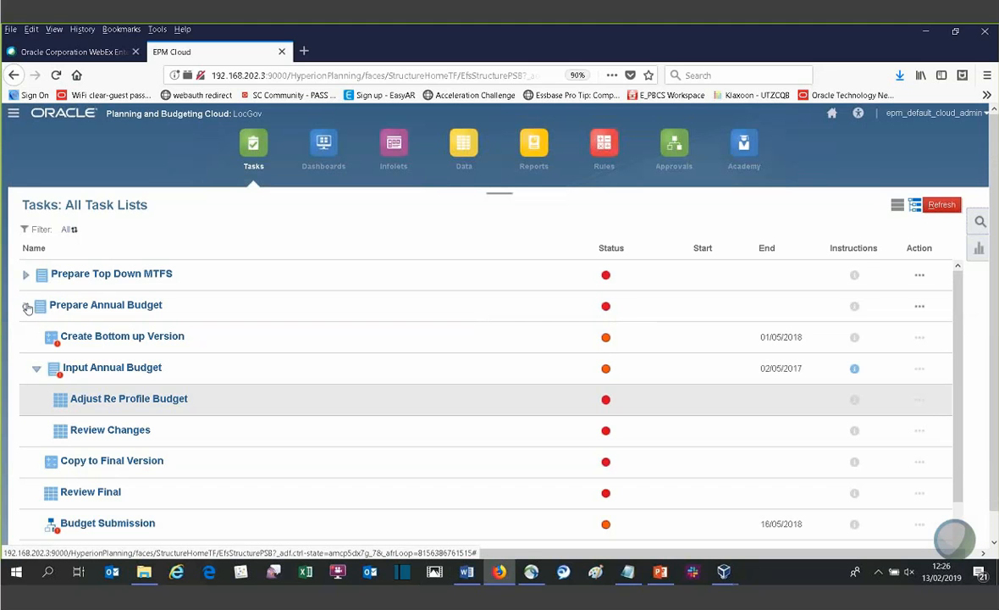
- Collapse the Prepare Annual Budget tasks and open the Review Position dashboard from the In Year Monitoring task list
left_click(26, 305)
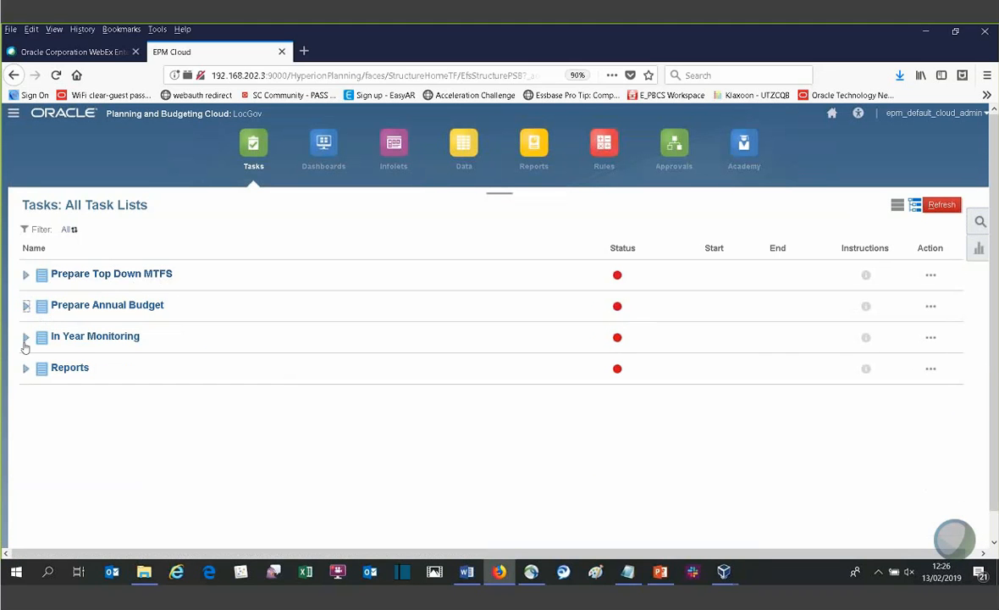
left_click(26, 339)
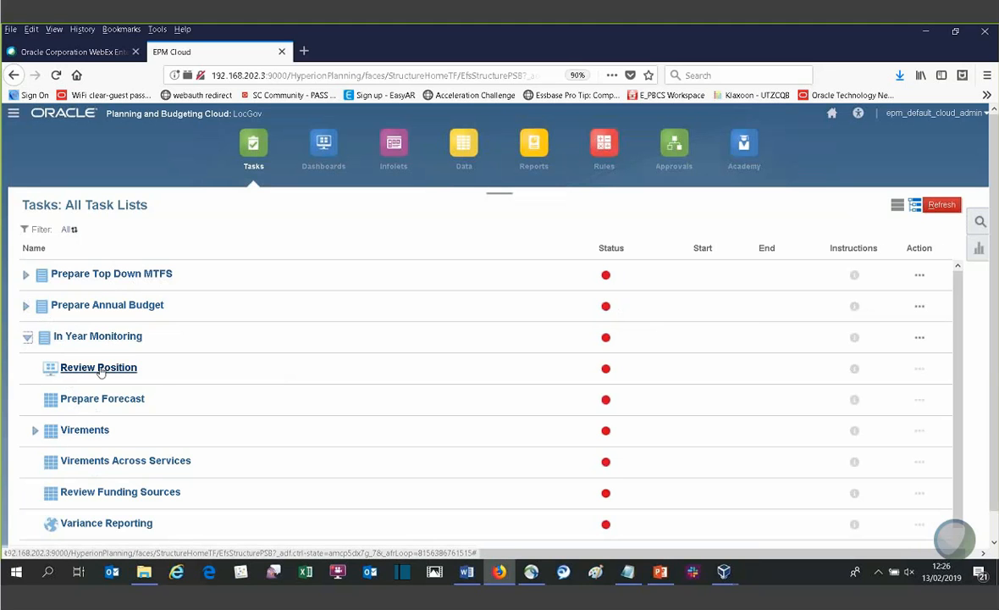
left_click(99, 368)
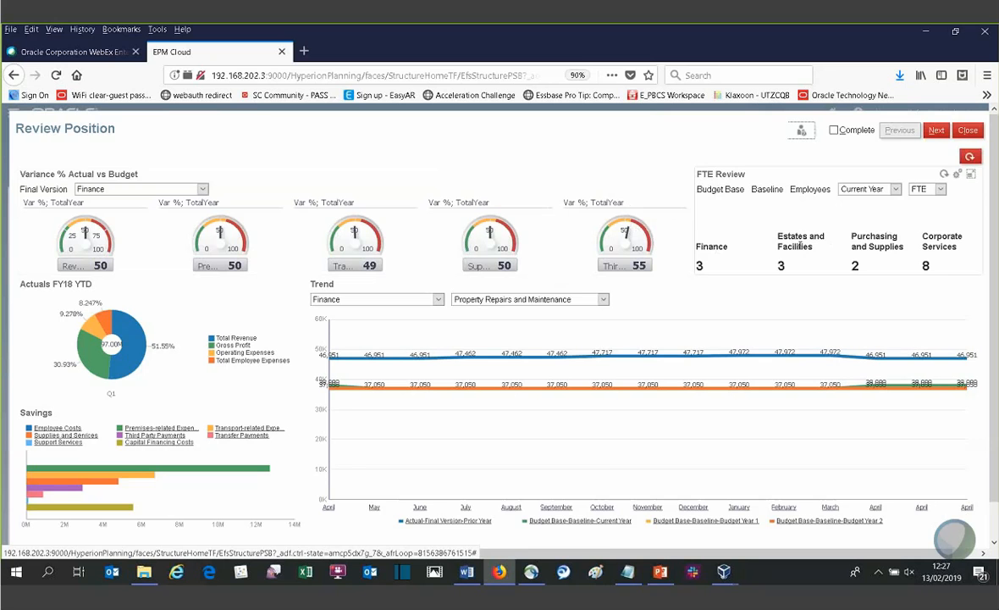
- Switch the Trend chart's account to Employee Costs for Finance, and close the Review Position dashboard
left_click(529, 301)
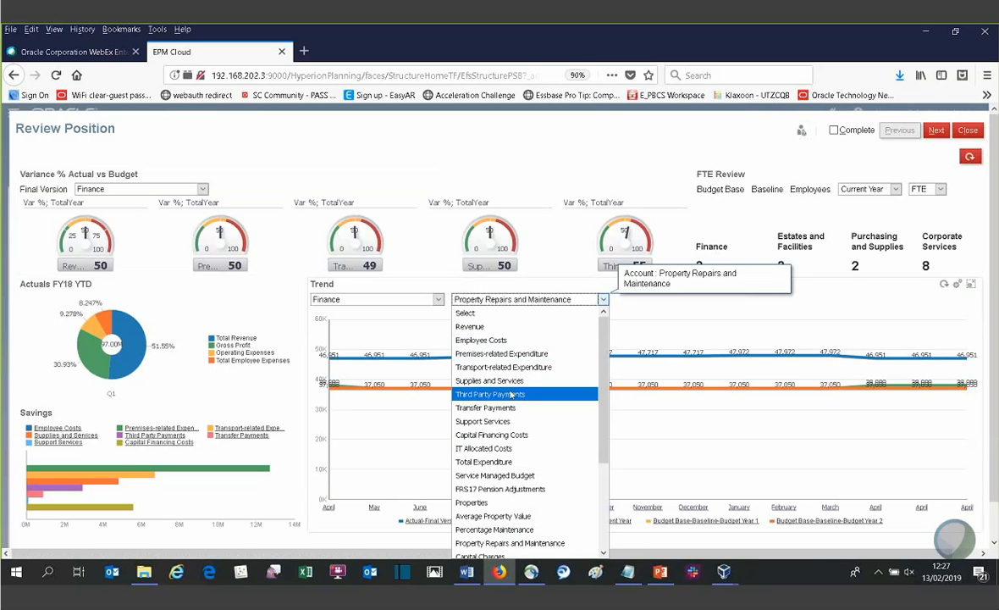
left_click(482, 340)
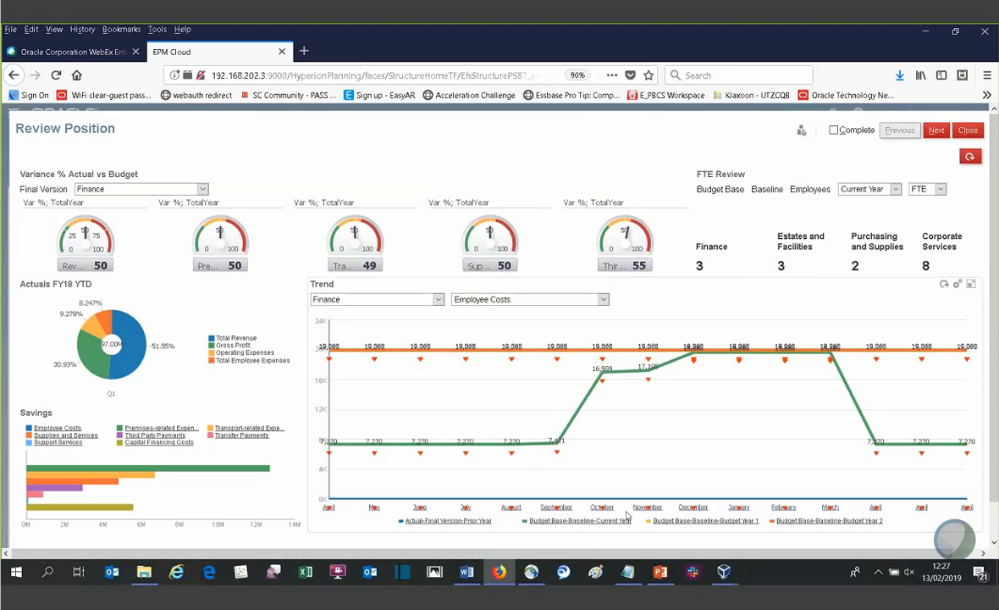
left_click(966, 133)
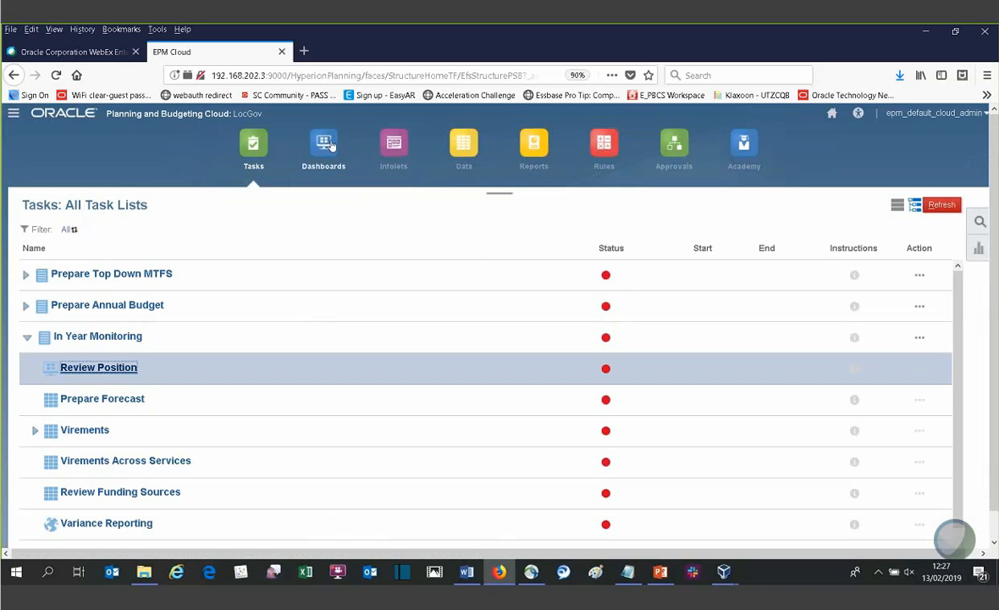
- Open the Budget Holder View dashboard for editing and add a Bar chart beside the Variance % Actual vs Budget gauges
left_click(329, 146)
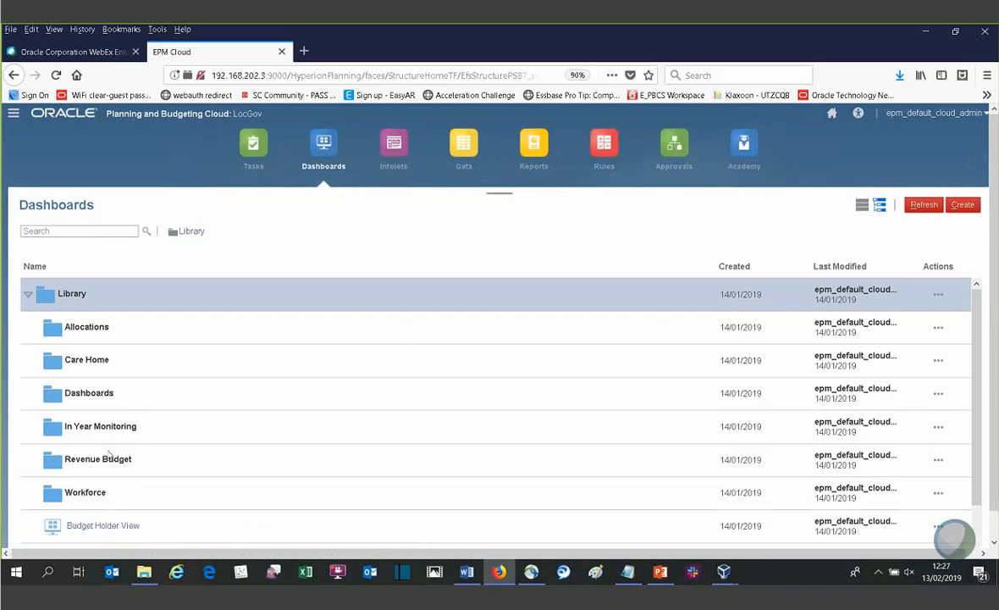
left_click(106, 525)
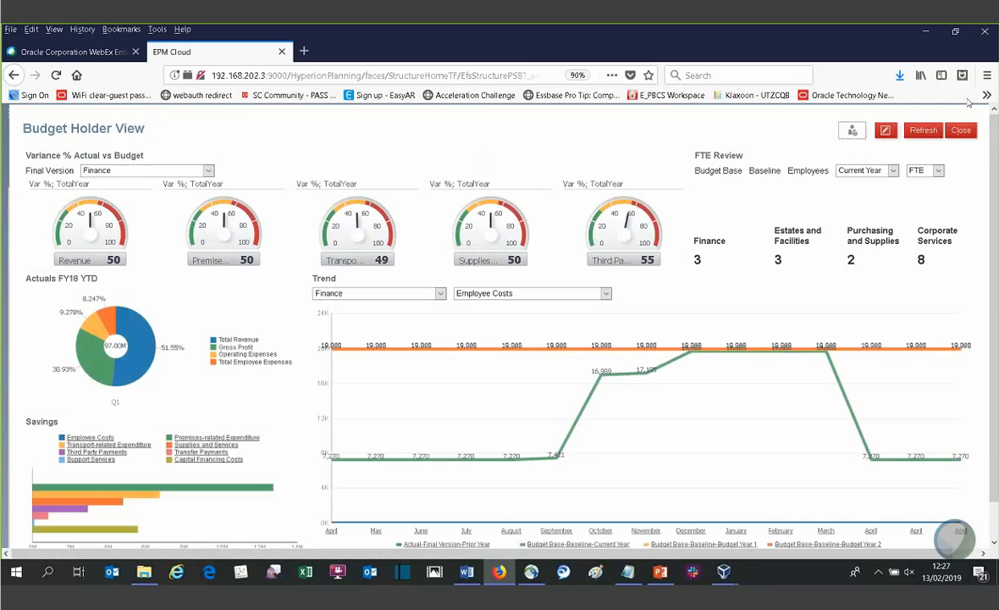
left_click(886, 132)
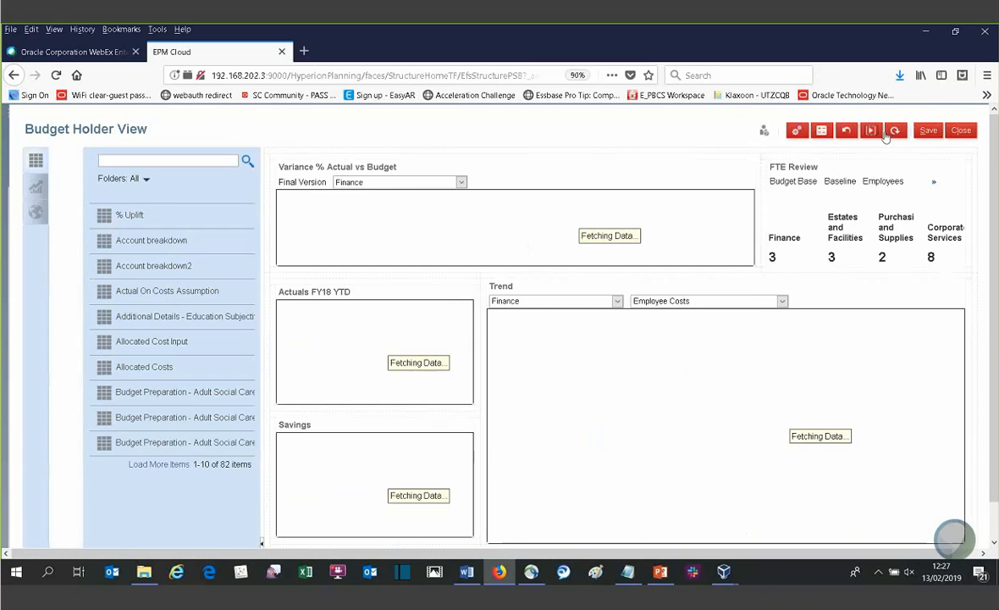
left_click(36, 189)
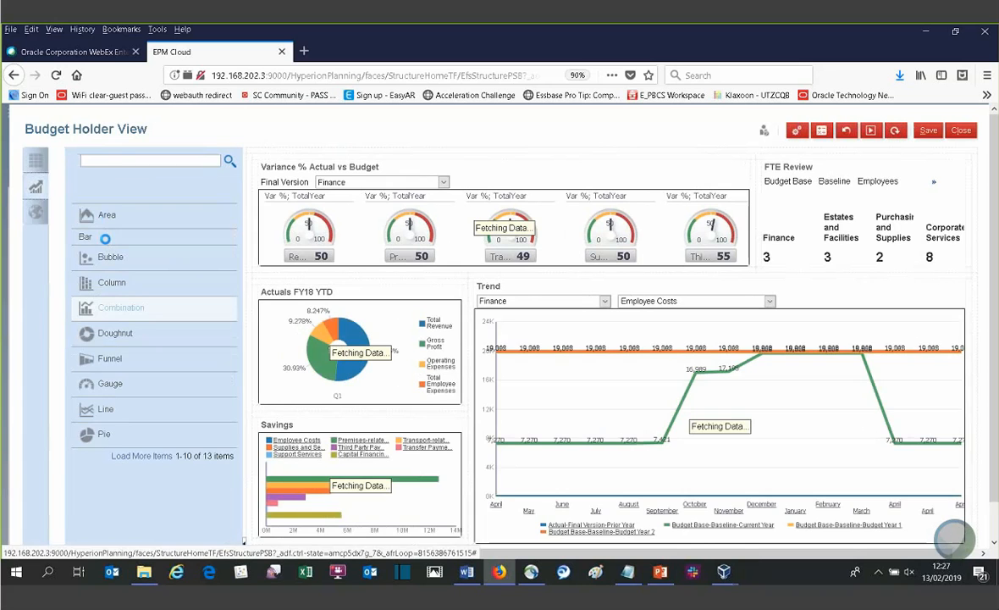
left_click_drag(91, 245, 311, 225)
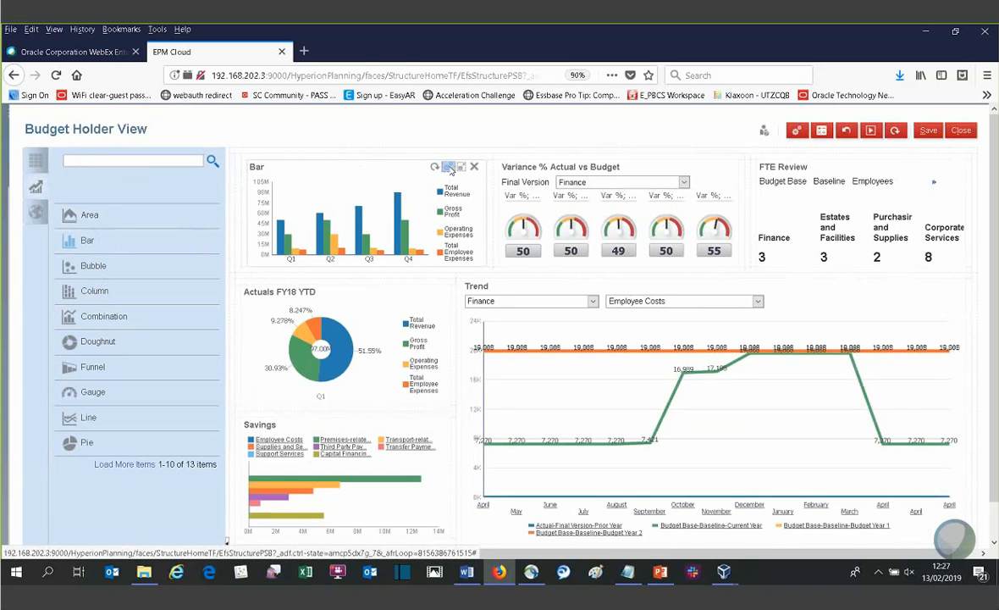
- Set the new bar chart's source data to Forms, using the Account breakdown form
left_click(450, 169)
left_click(161, 201)
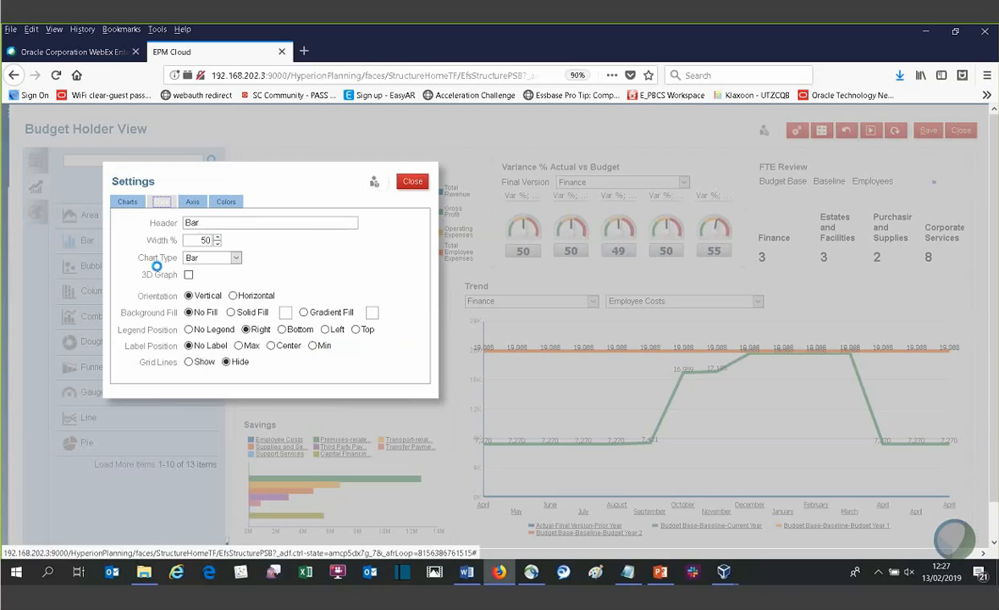
left_click(220, 224)
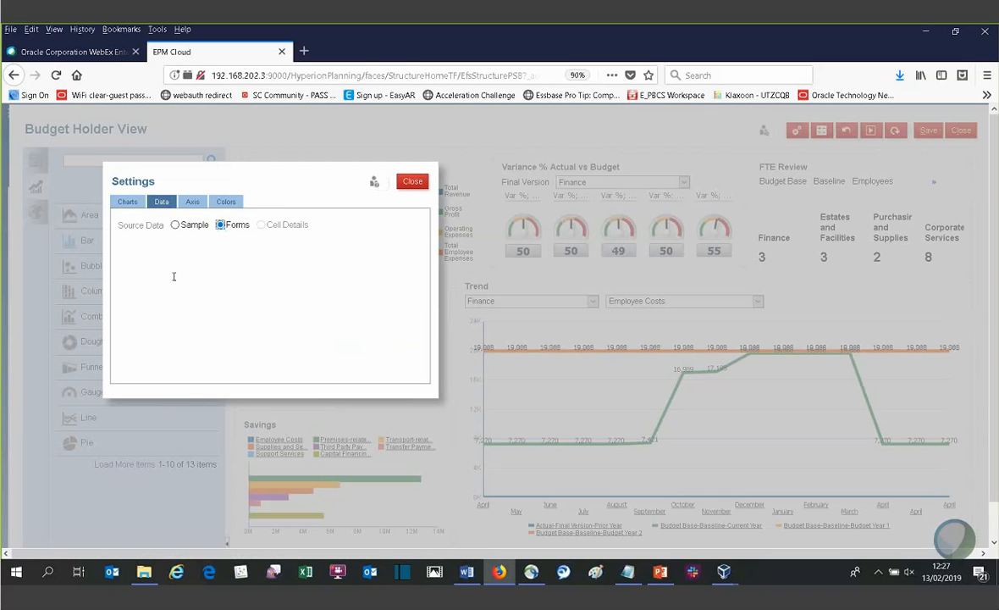
left_click(165, 317)
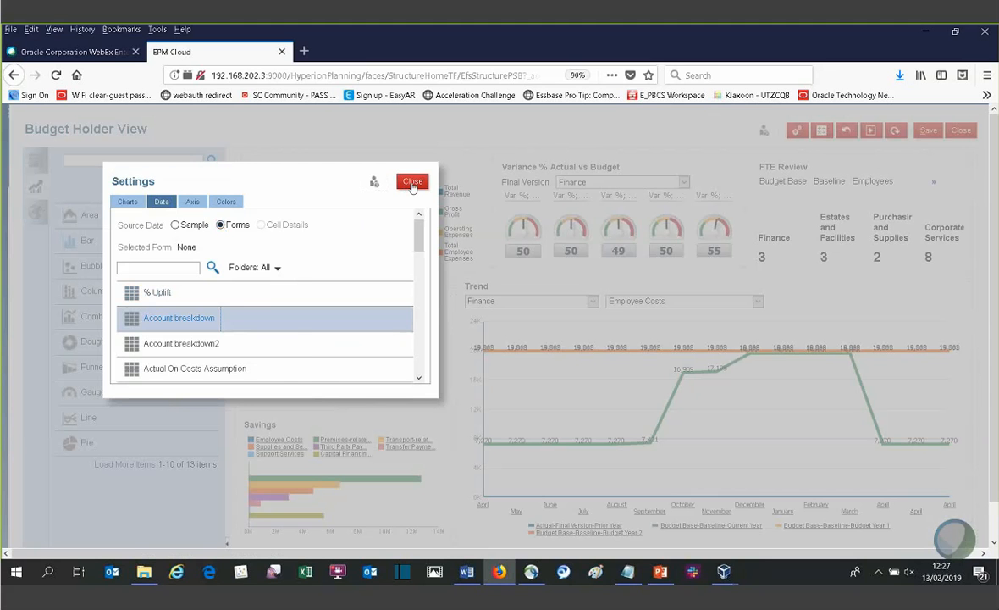
left_click(412, 183)
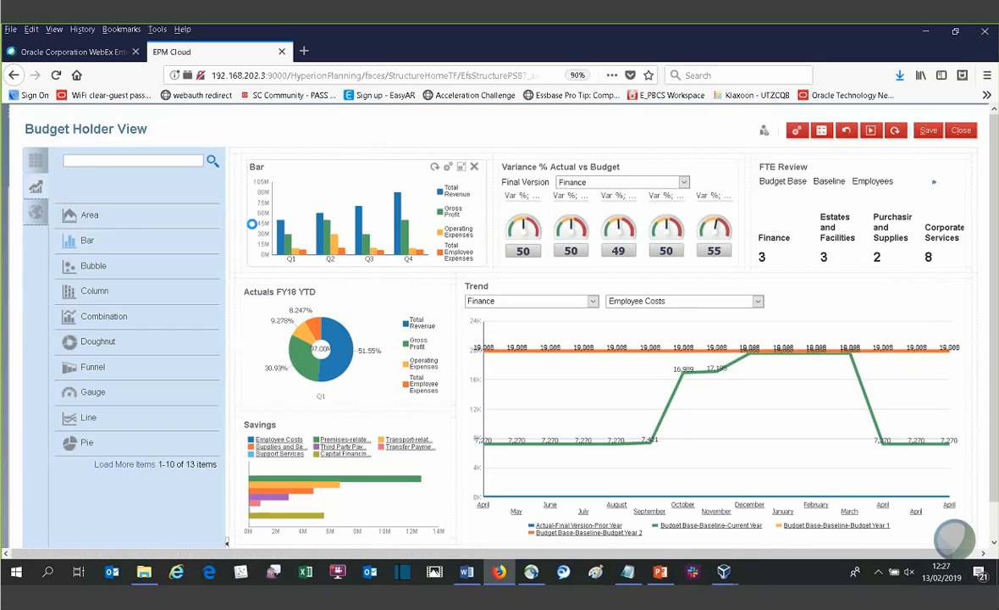
- Check the Commentary and URL objects available for the dashboard, and close Budget Holder View without saving the changes
left_click(34, 212)
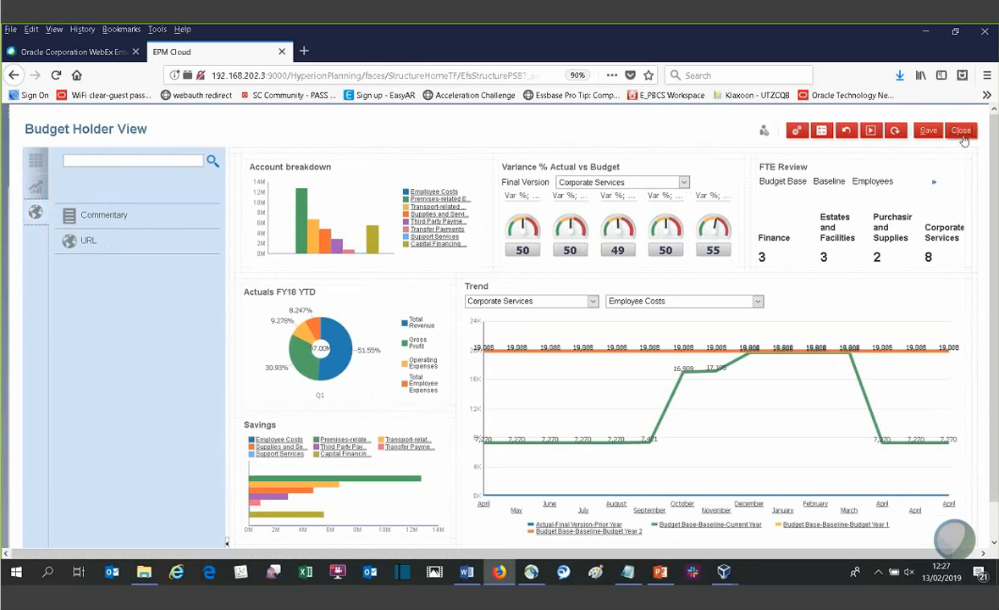
left_click(961, 129)
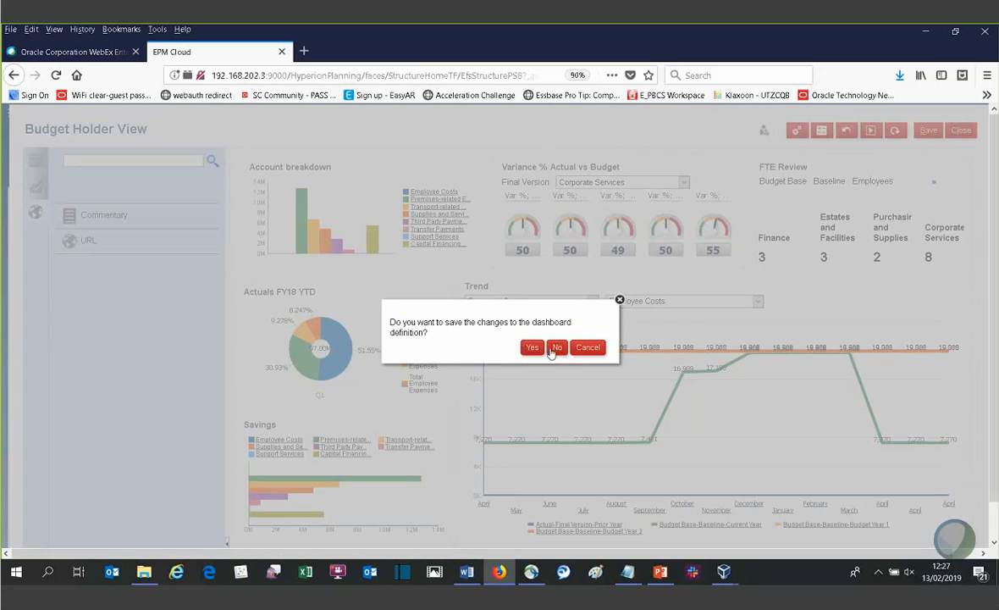
left_click(555, 348)
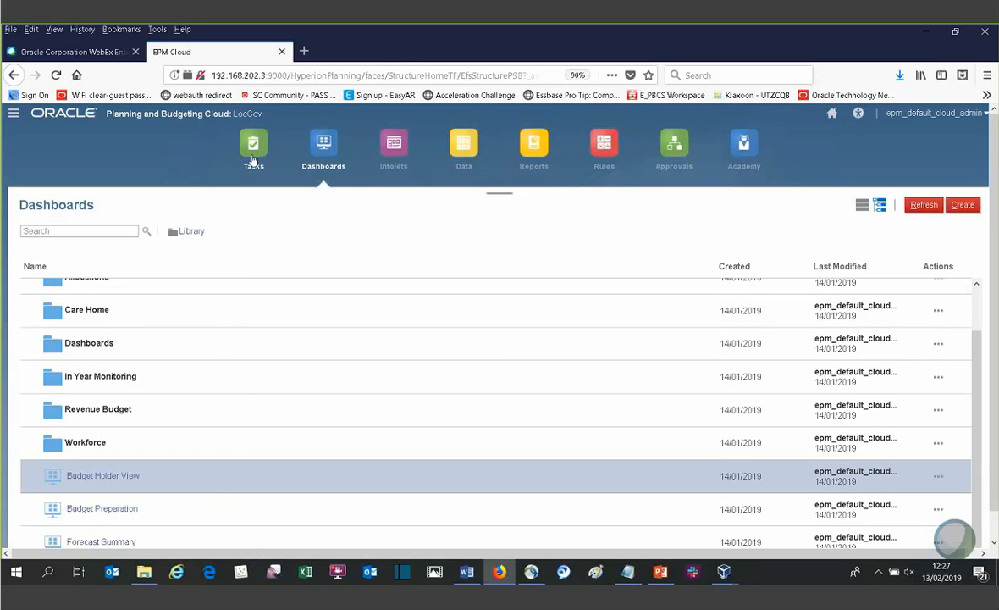
- Review the Virements Across Services form under In Year Monitoring, continue to Review Funding Sources, and close it
left_click(253, 157)
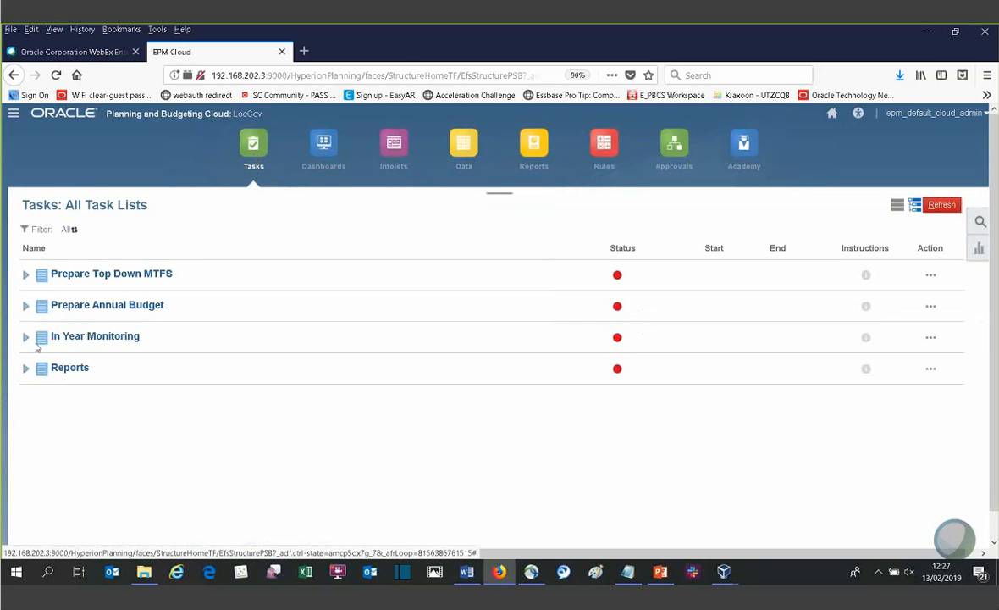
left_click(26, 337)
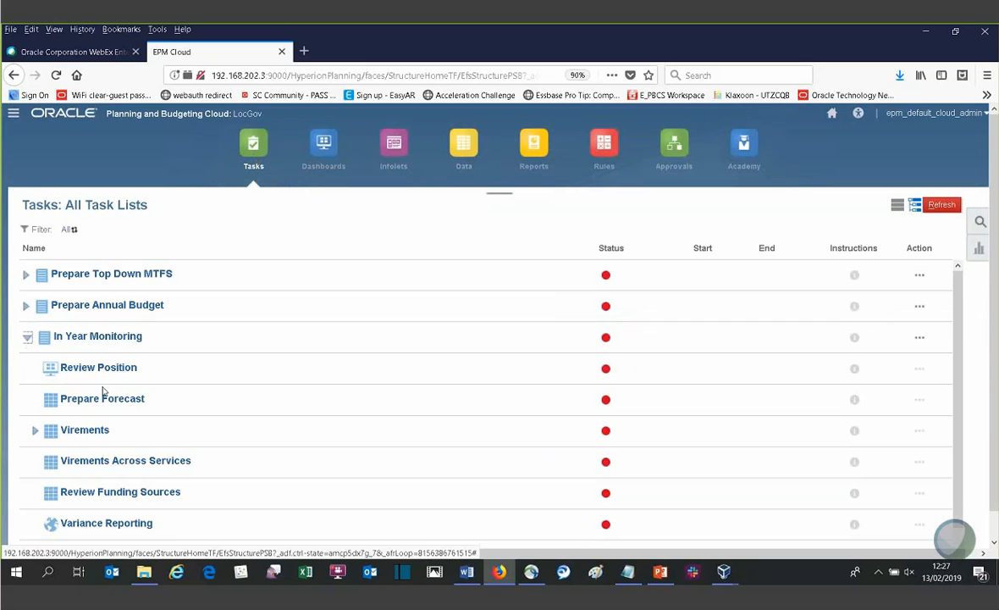
left_click(35, 429)
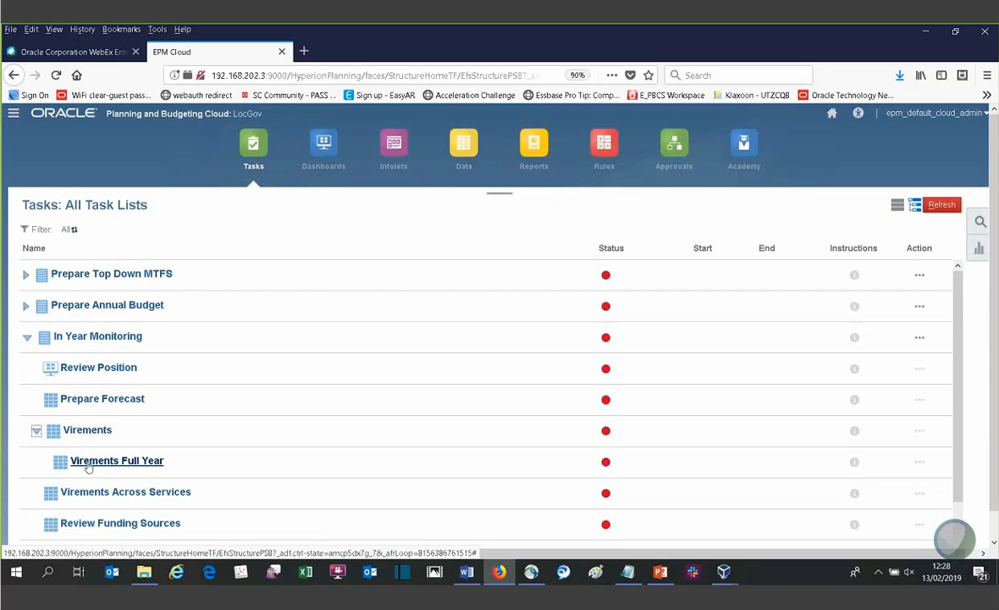
left_click(126, 493)
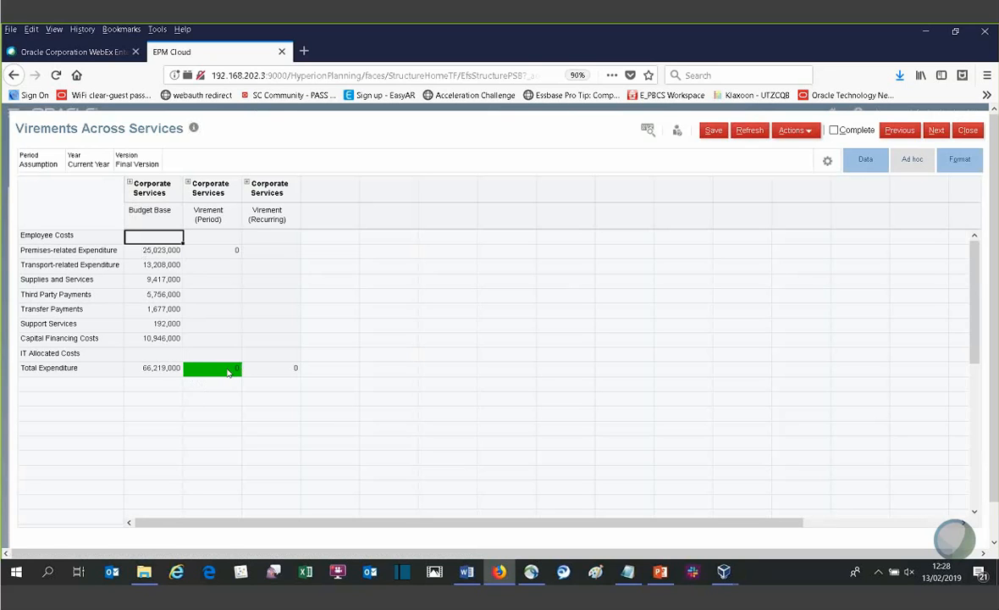
left_click(939, 133)
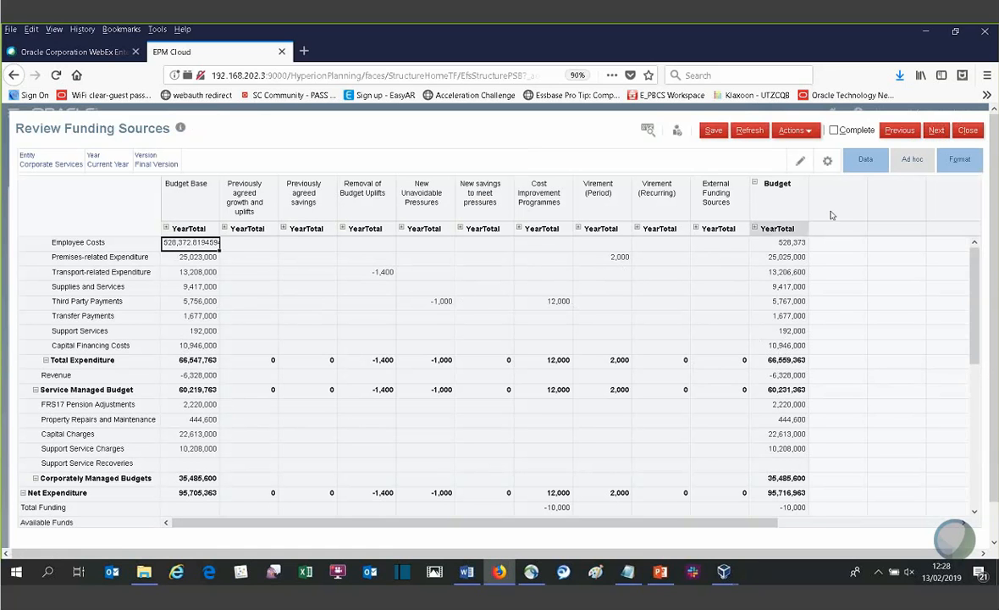
left_click(968, 131)
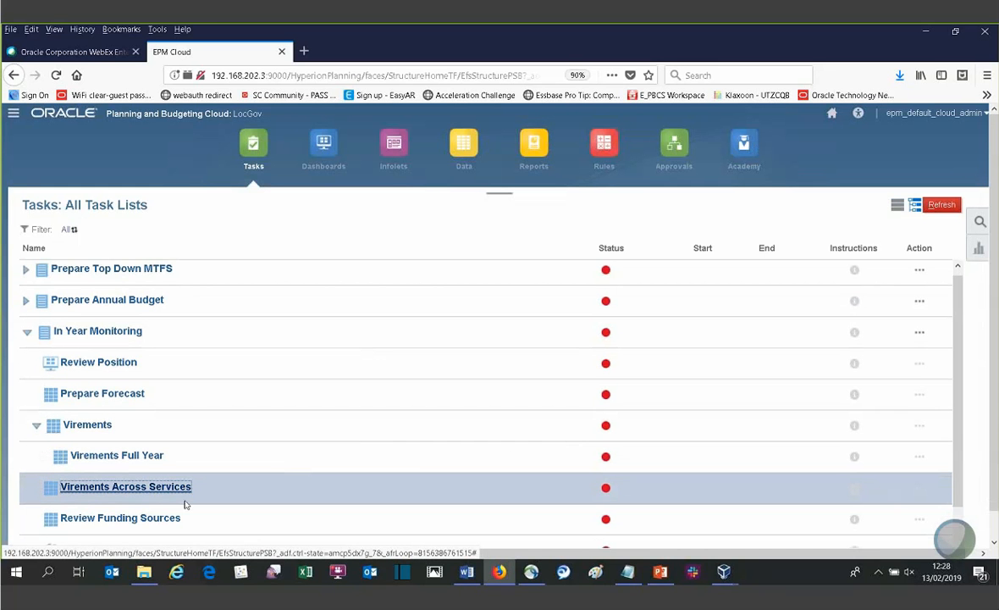
- View the Variance Report through the Variance Reporting task, and close the report windows and the task
scroll(647, 418, "down", 1)
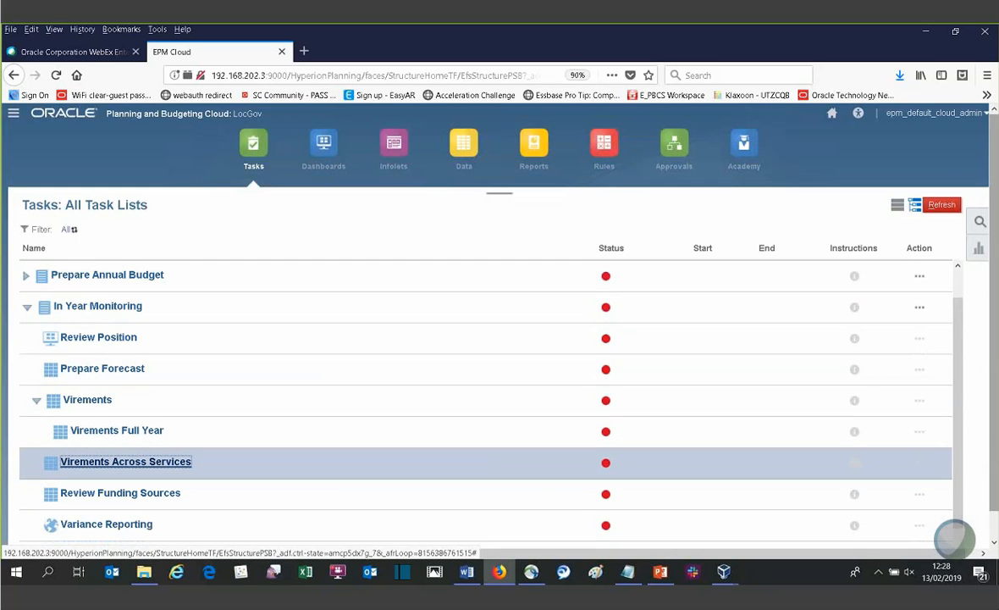
scroll(781, 509, "down", 1)
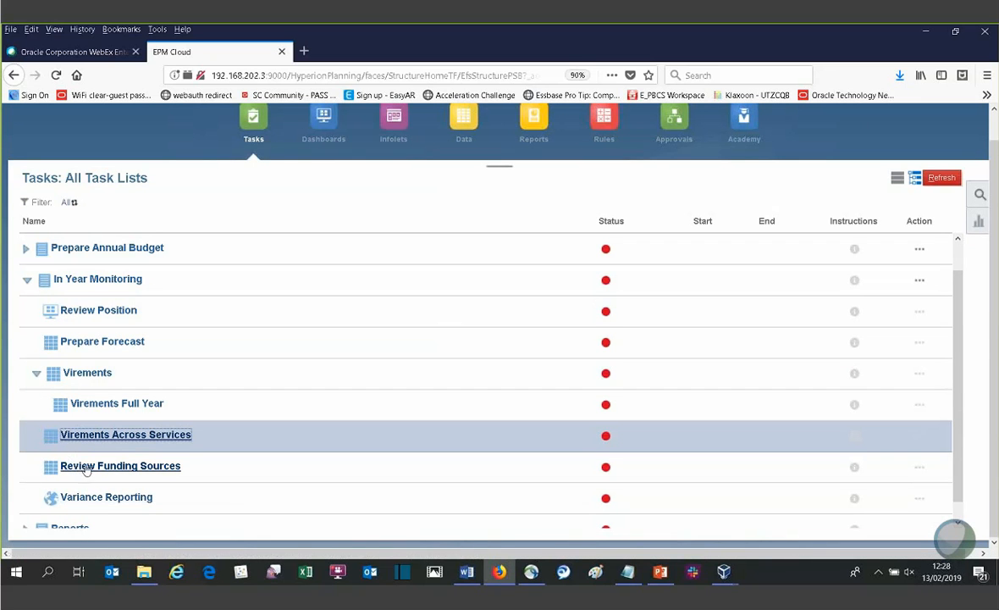
left_click(84, 501)
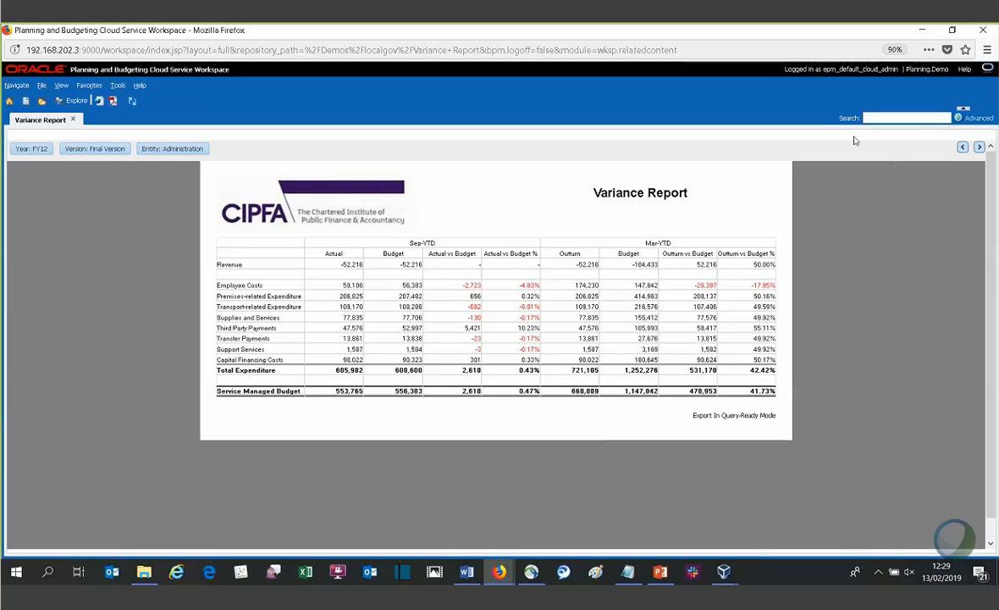
left_click(983, 30)
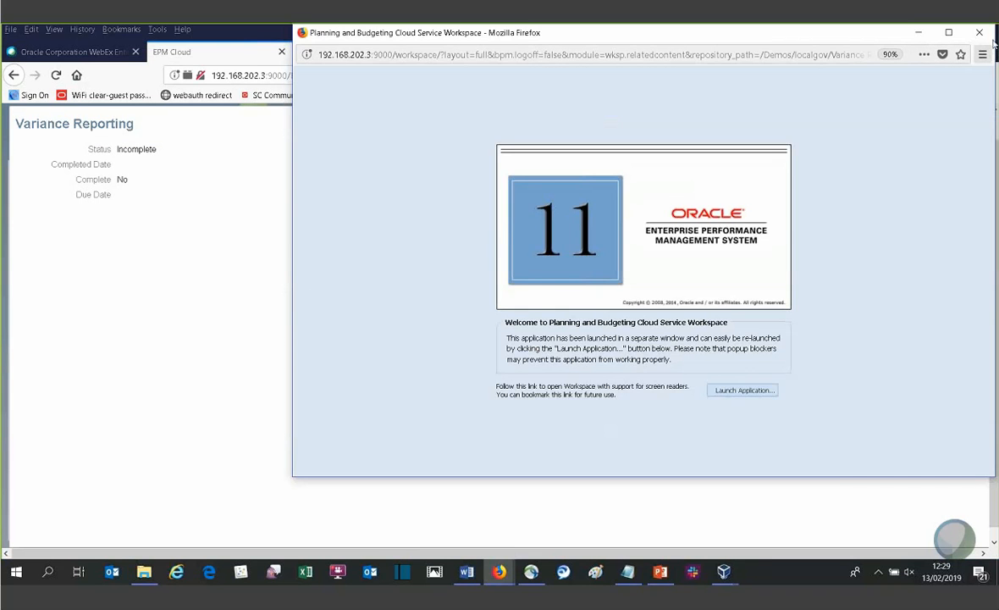
left_click(981, 32)
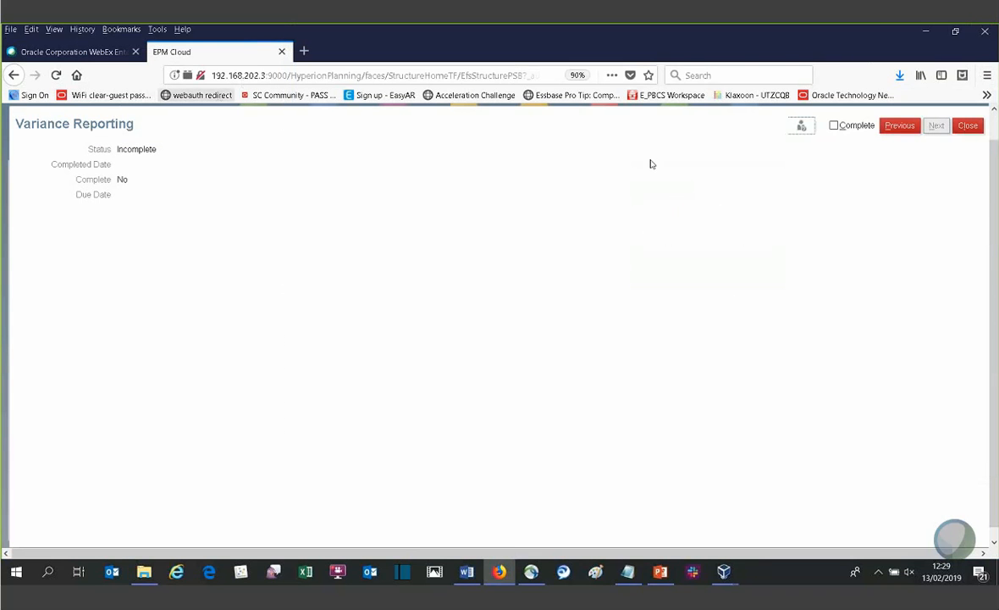
left_click(968, 125)
- Open the Report Dashboard from the Reports task list, view its Social Work report, and close that report
scroll(68, 525, "down", 1)
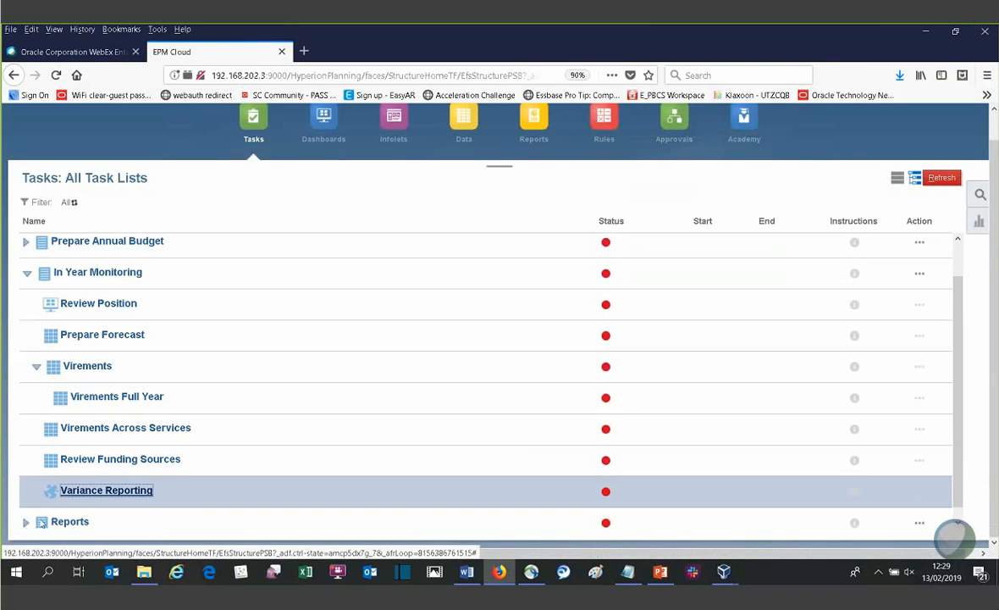
left_click(27, 522)
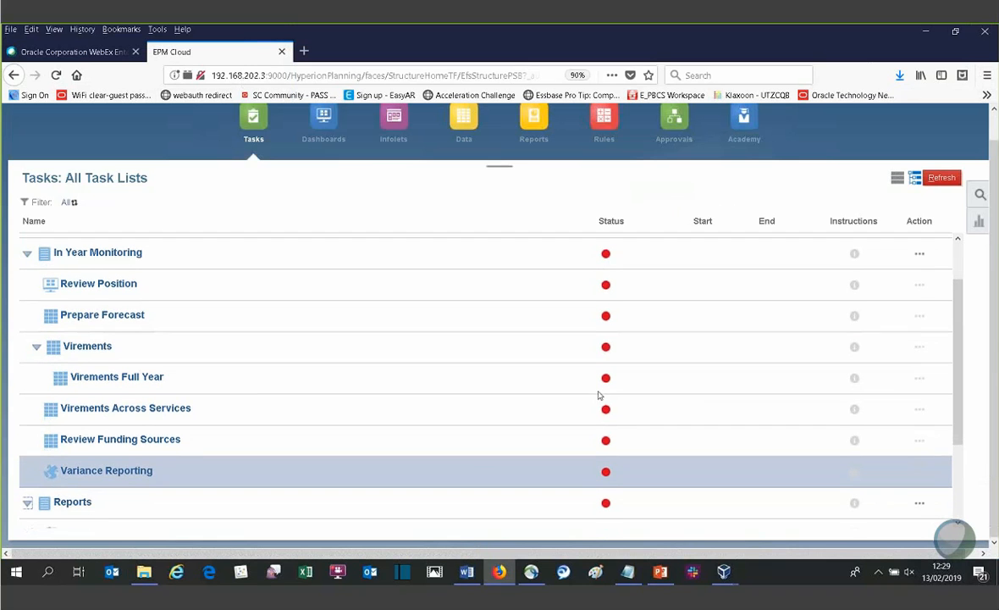
scroll(963, 338, "down", 2)
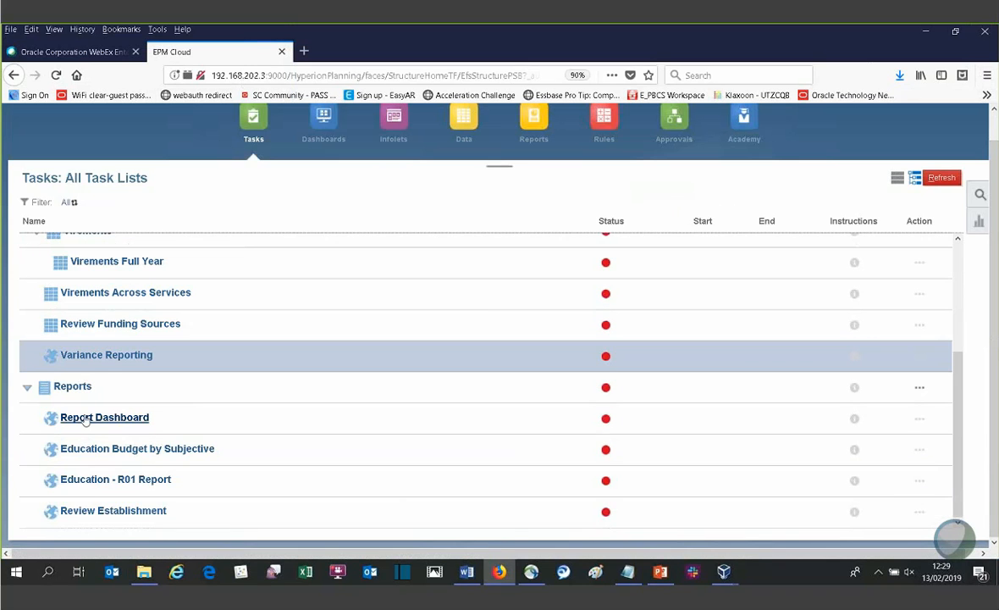
left_click(86, 418)
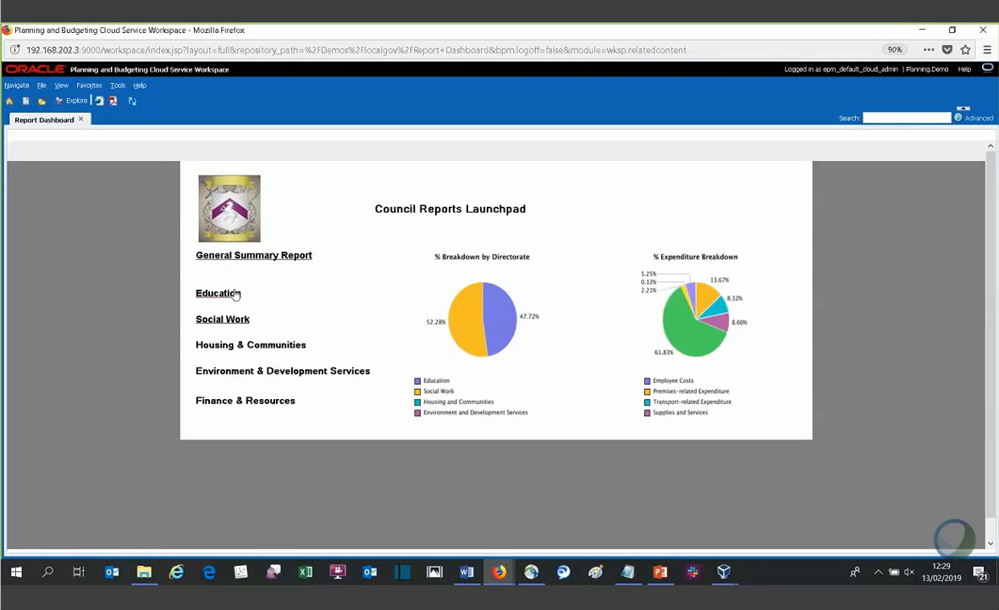
left_click(226, 324)
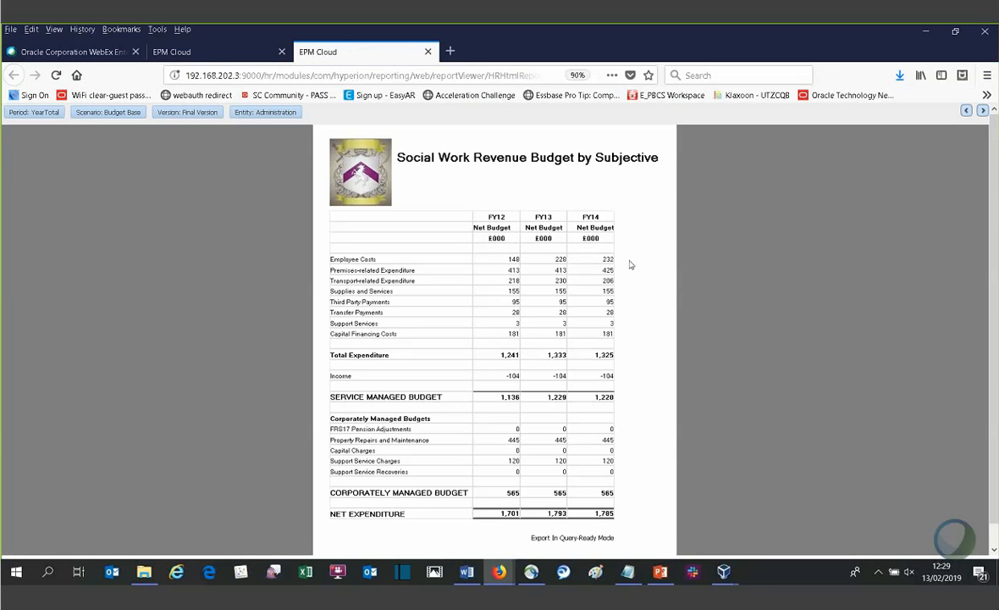
left_click(428, 51)
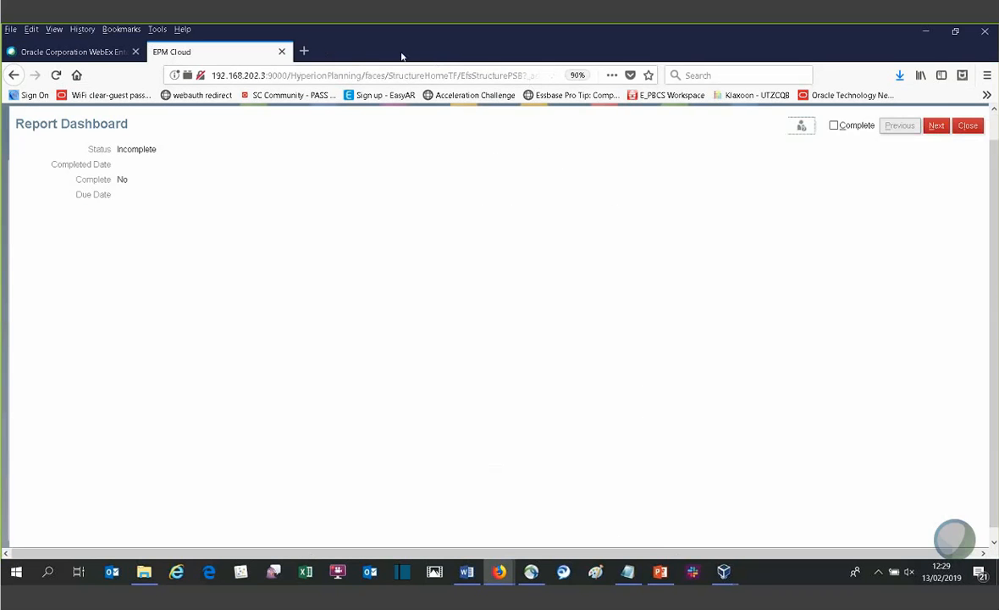
- Close Report Dashboard, run the Review Establishment report for Education, expand Salary Costs for New Employees_1, and close the report and task
left_click(966, 127)
left_click(85, 513)
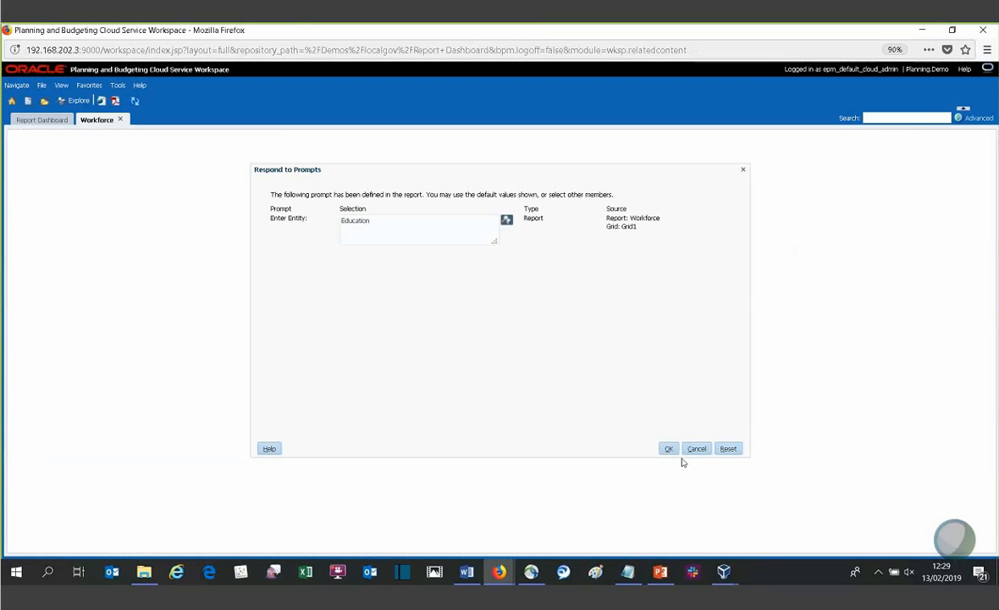
left_click(669, 448)
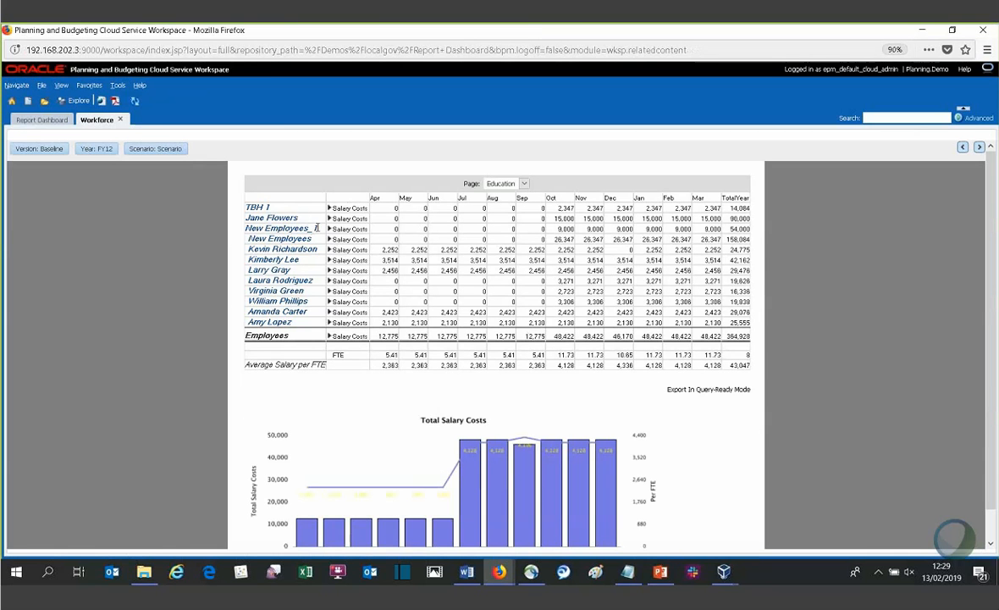
left_click(330, 230)
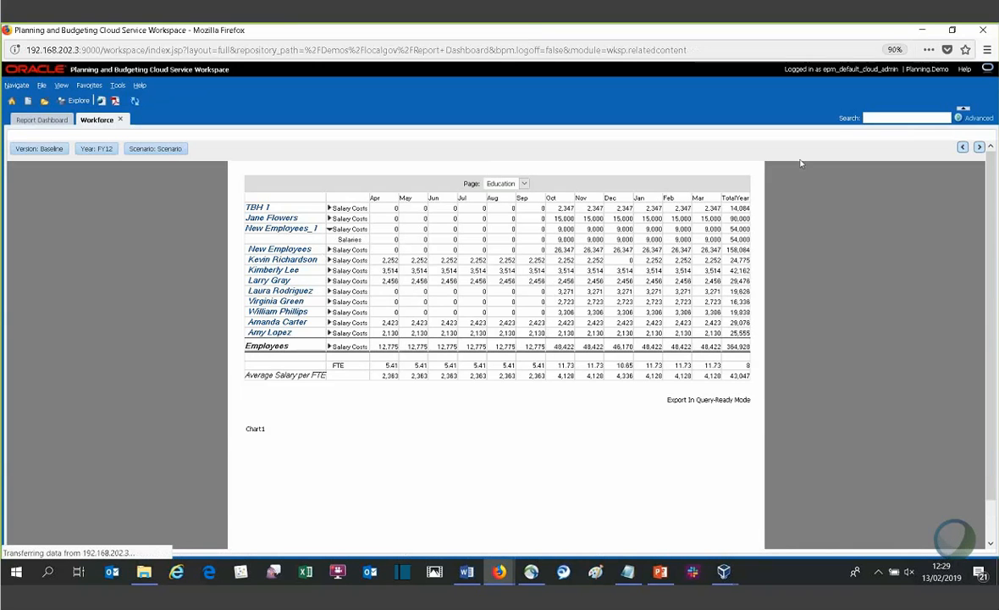
left_click(986, 31)
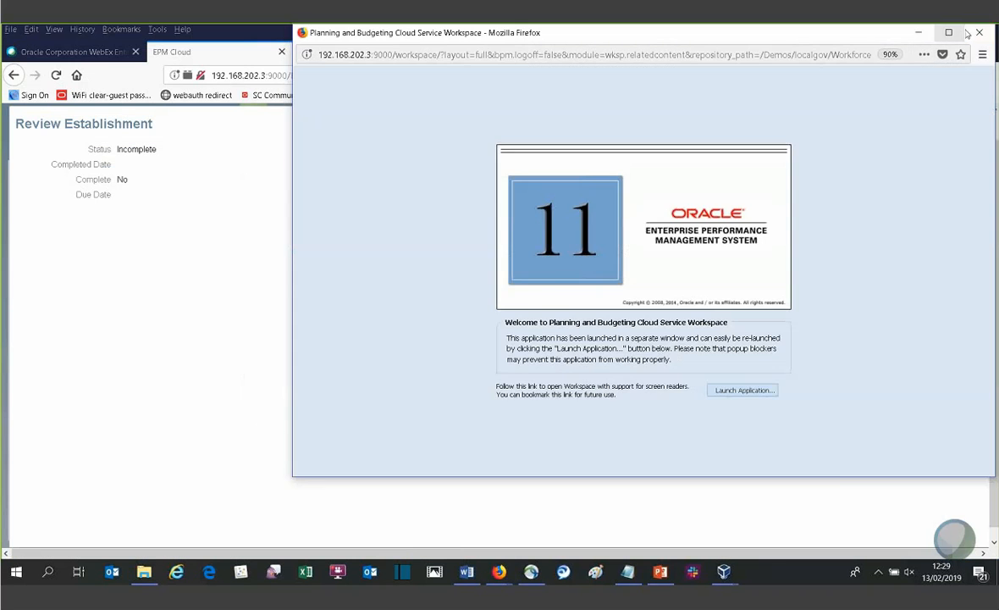
left_click(987, 34)
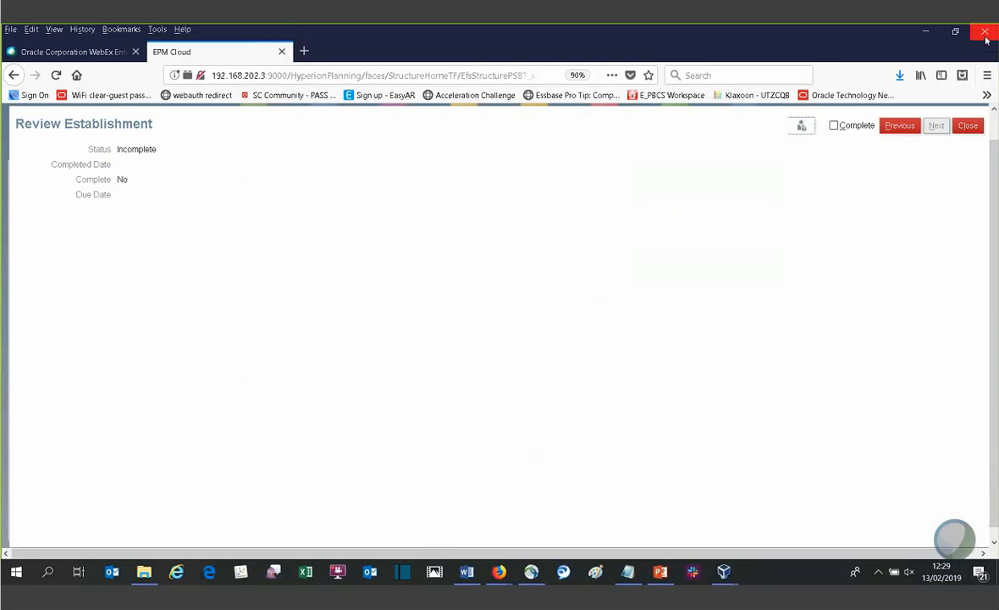
left_click(967, 125)
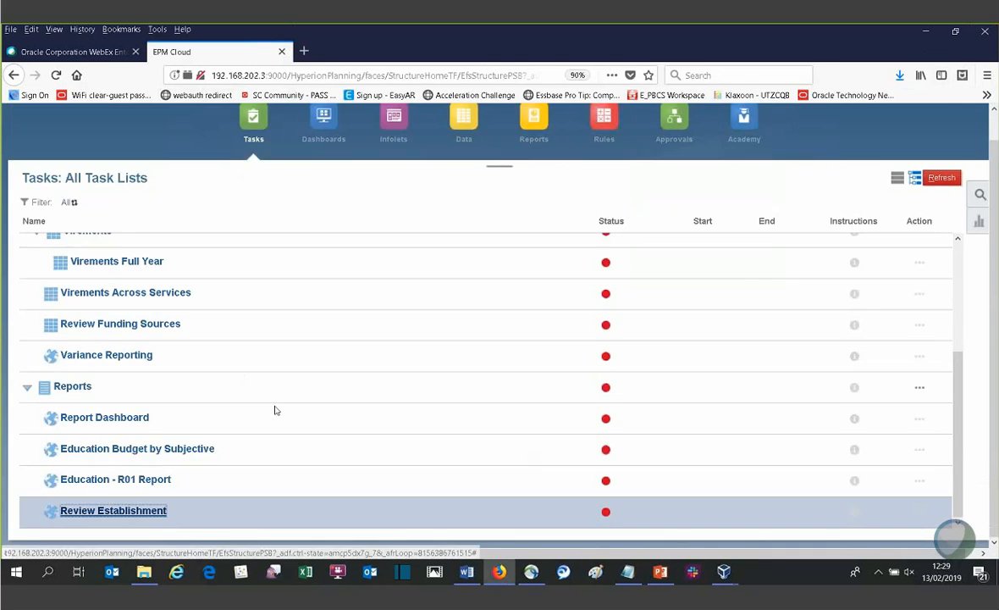
- Switch to File Explorer and open LG RO RA Template.xlsx from the Suppoting docs folder
left_click(140, 573)
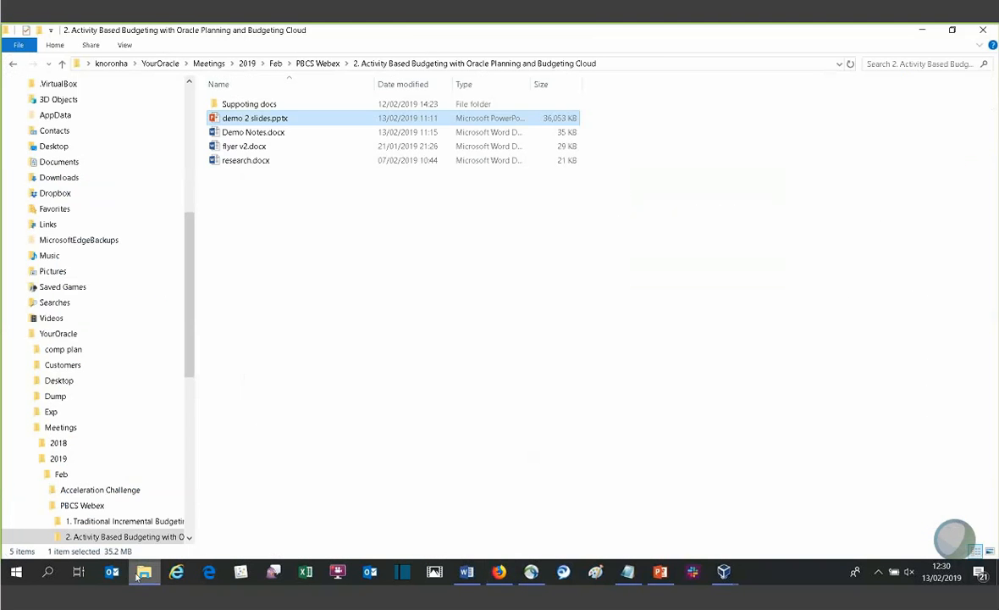
double_click(229, 105)
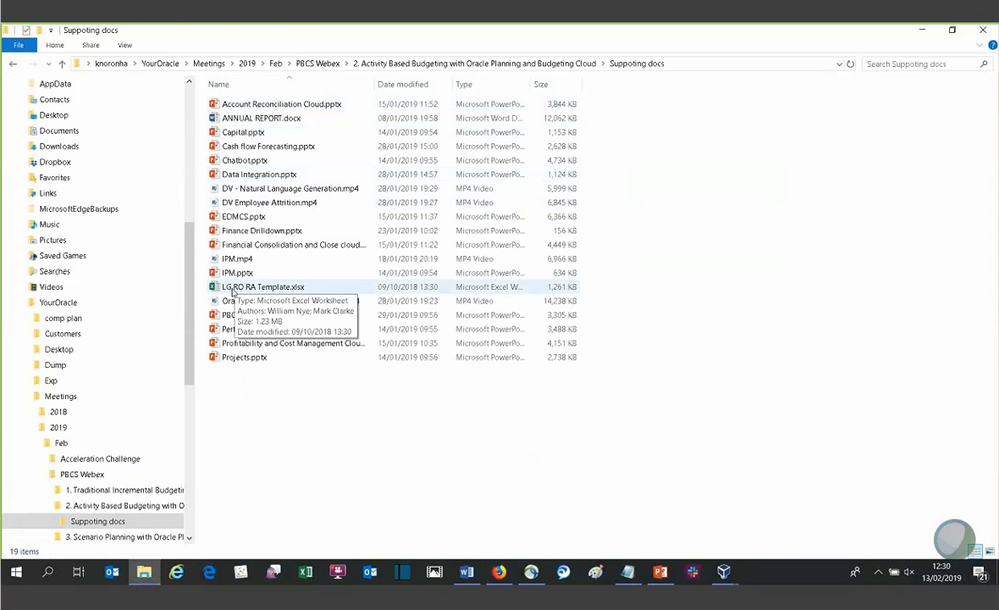
left_click(233, 291)
double_click(234, 291)
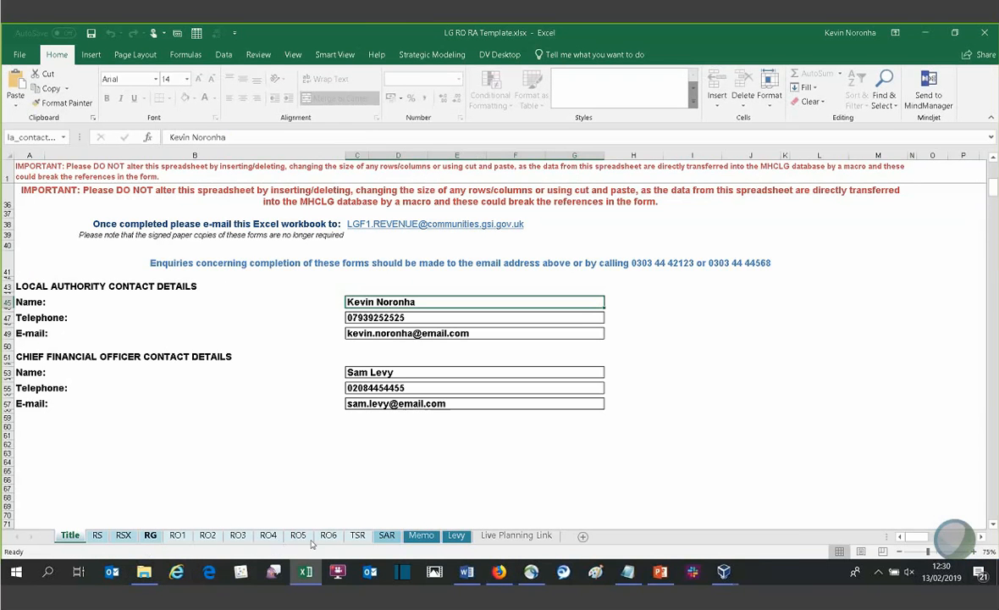
- Review the RO1, RO2 and RO3 return sheets alongside the Live Planning Link sheet in the workbook
left_click(177, 536)
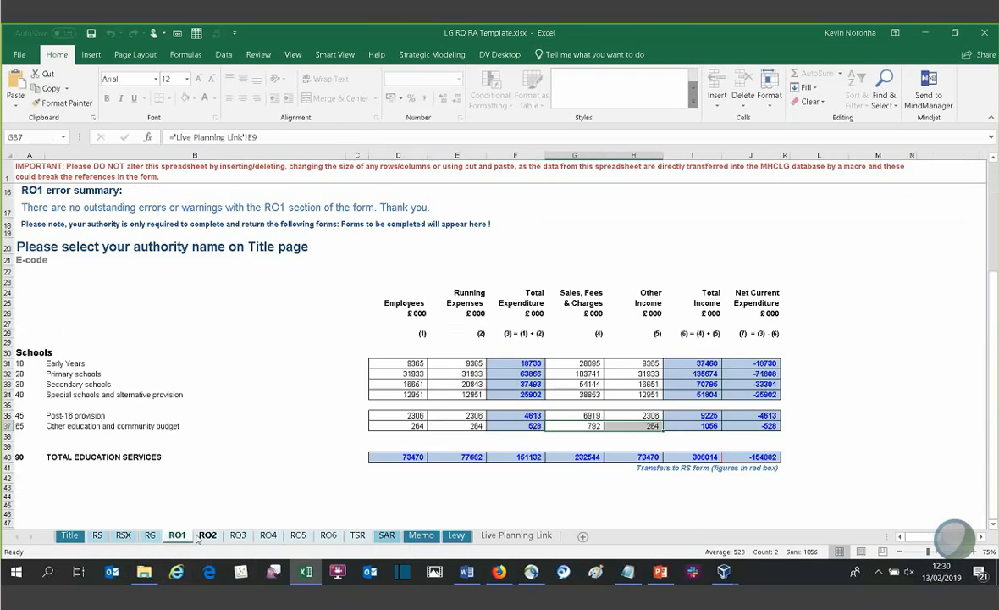
left_click(203, 536)
scroll(461, 461, "down", 3)
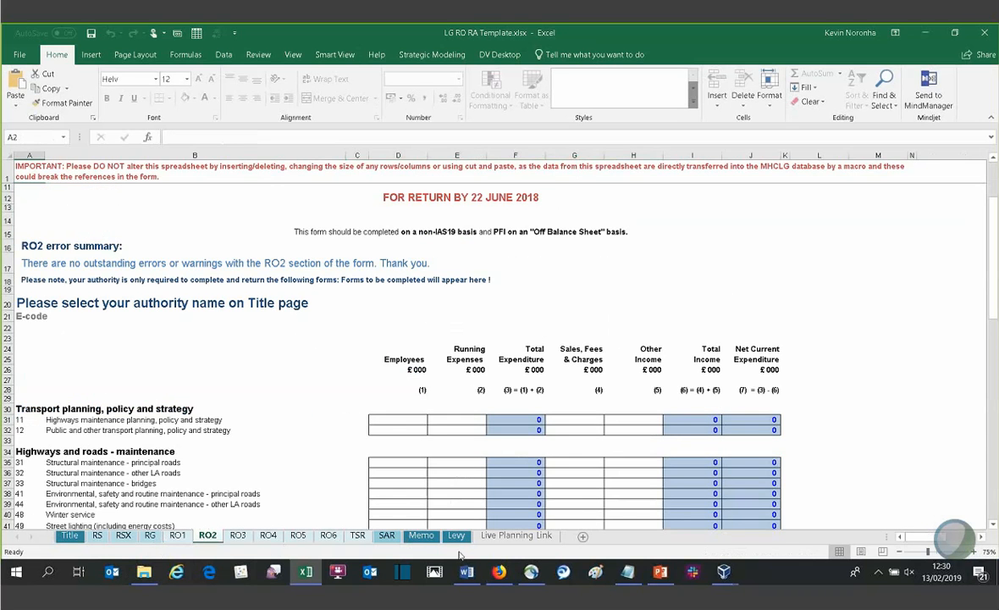
left_click(515, 536)
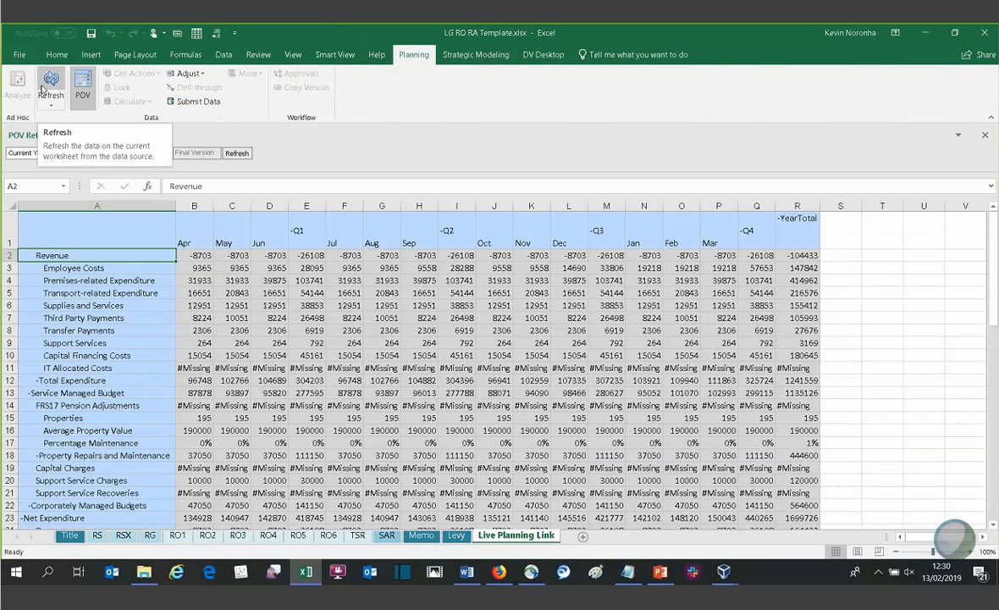
left_click(268, 536)
left_click(238, 535)
scroll(270, 462, "down", 3)
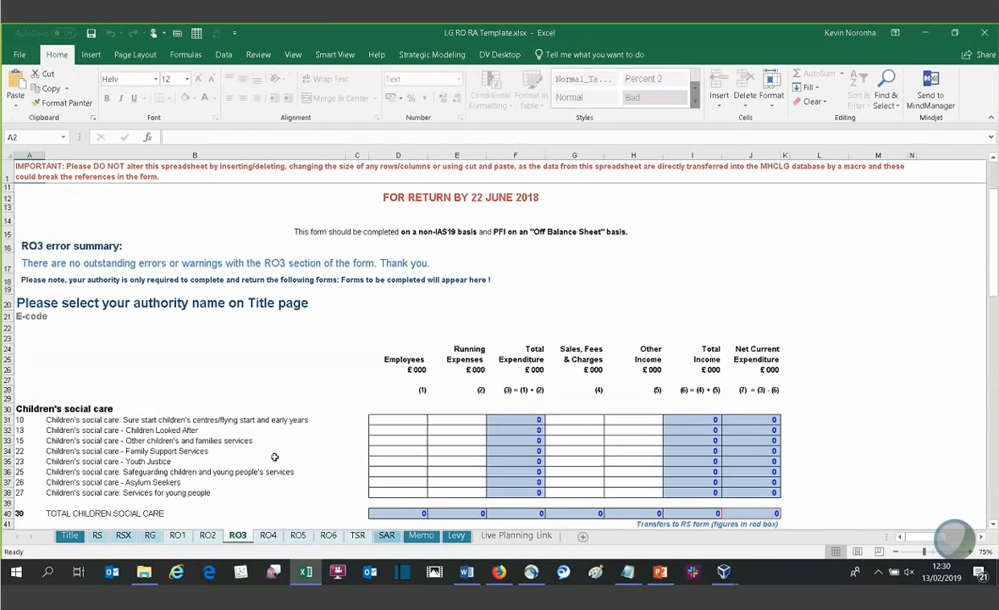
scroll(281, 457, "down", 1)
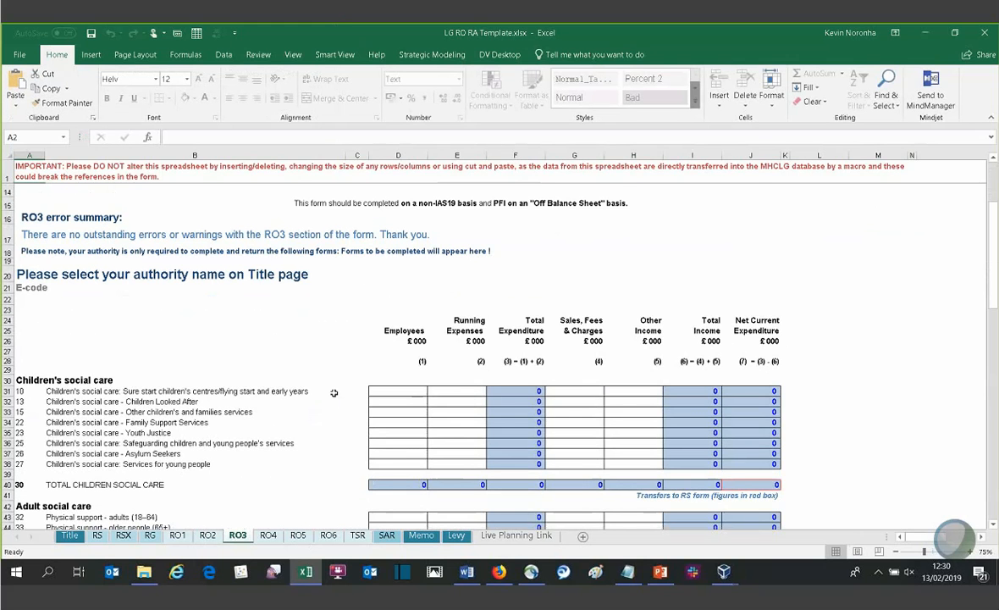
left_click(522, 537)
- Open ANNUAL REPORT.docx from the Suppoting docs folder, view its service expenditure table and the Smart View commands, and close it
left_click(144, 571)
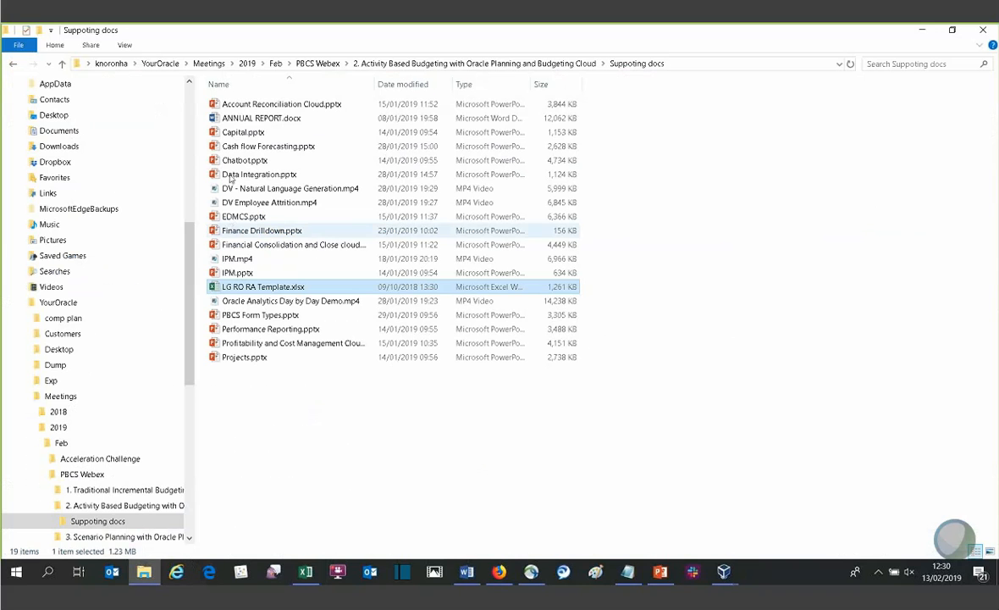
double_click(232, 119)
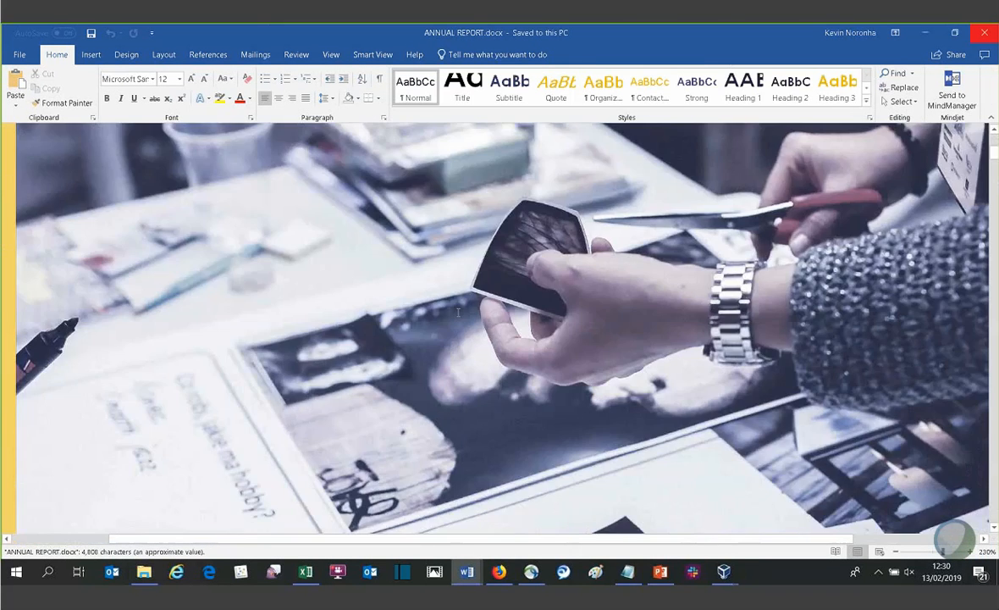
left_click_drag(995, 153, 993, 320)
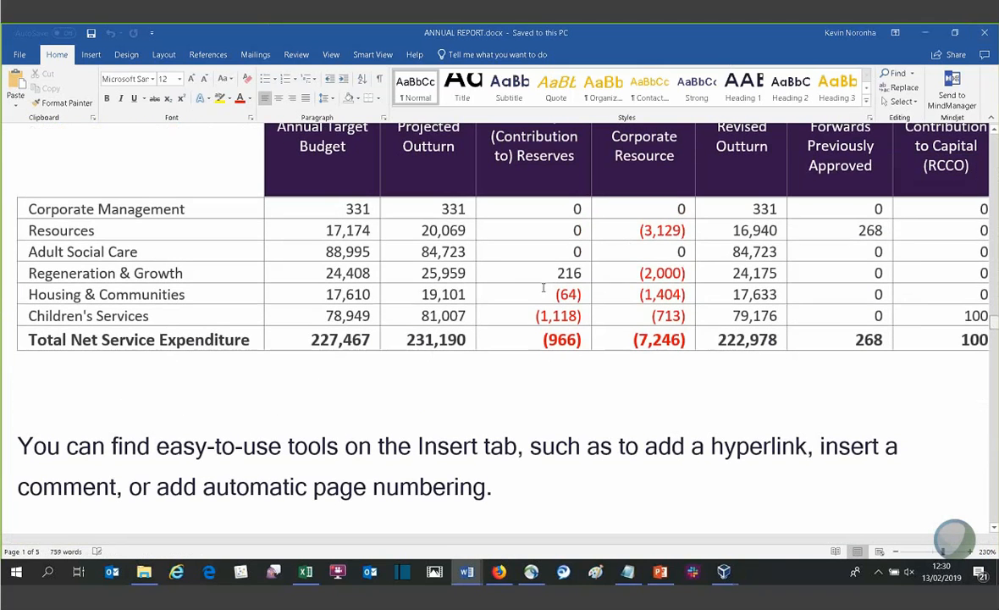
left_click(357, 55)
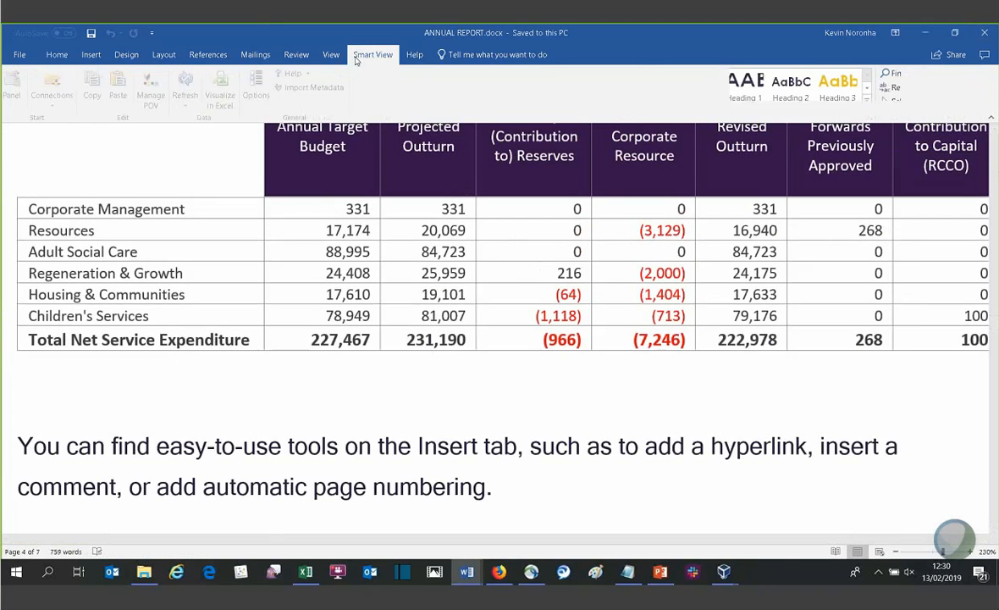
left_click(991, 32)
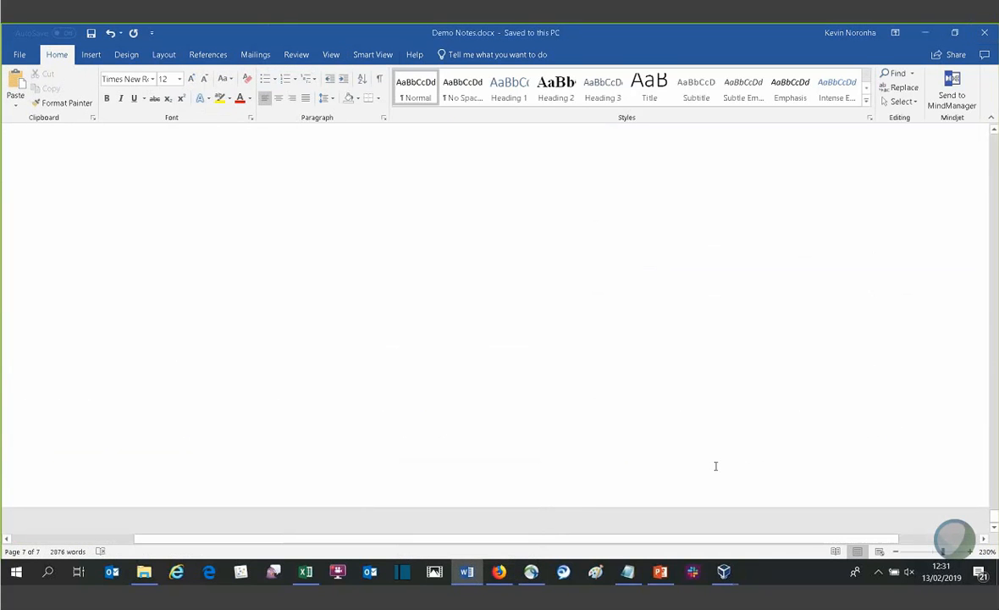
- Switch to PowerPoint and start the slide show of demo 2 slides.pptx from slide 9, Oracle Enterprise Planning & Budgeting Cloud
left_click(667, 487)
left_click(661, 573)
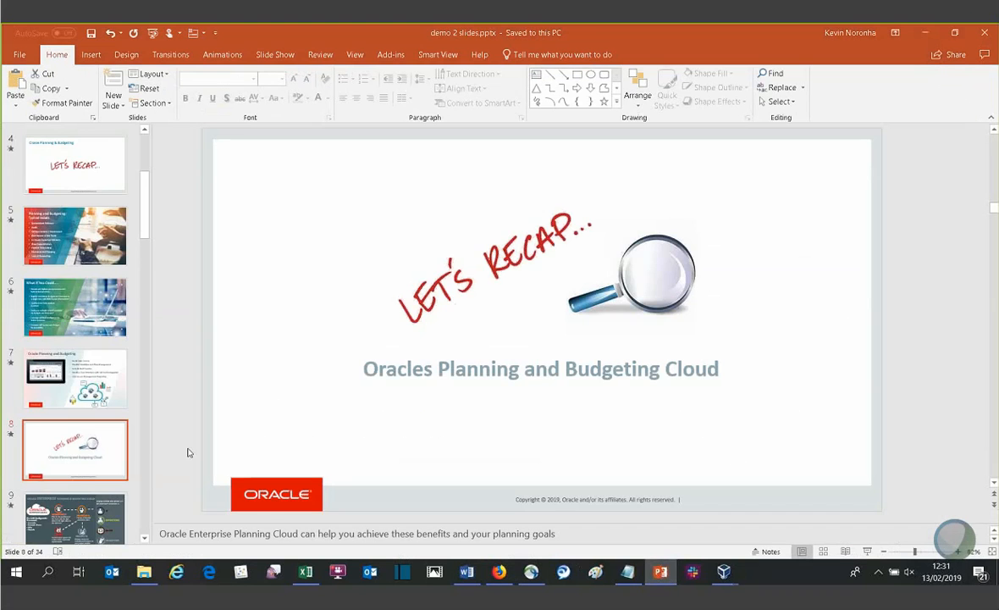
scroll(84, 417, "down", 1)
scroll(85, 419, "down", 2)
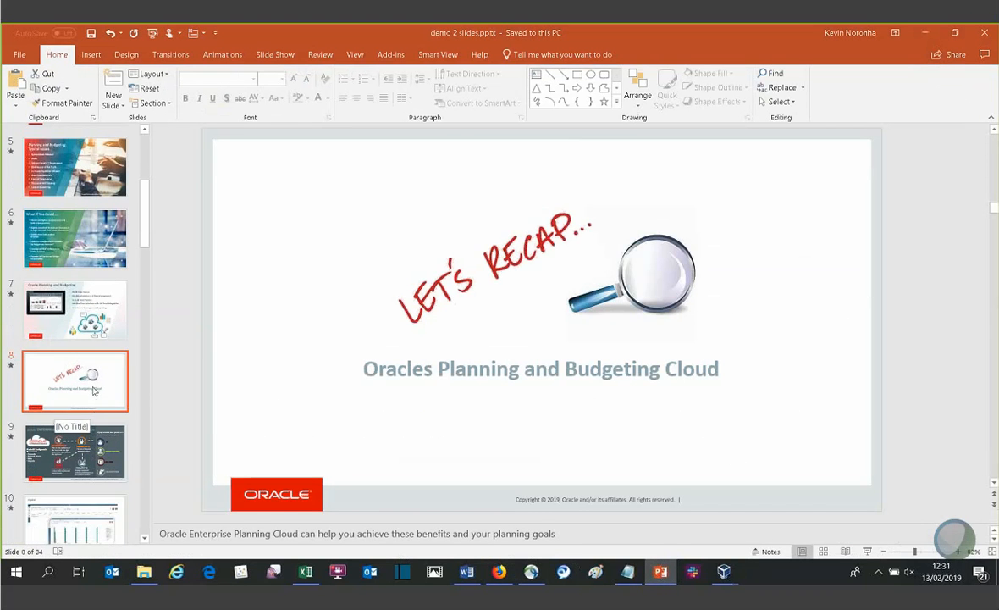
scroll(92, 415, "down", 6)
left_click(100, 326)
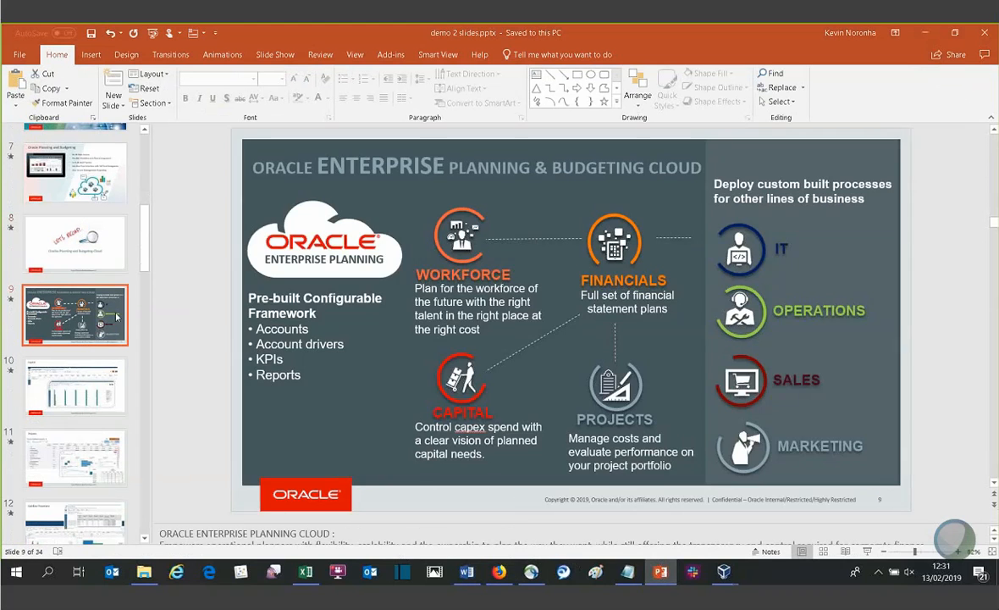
key("shift+F5")
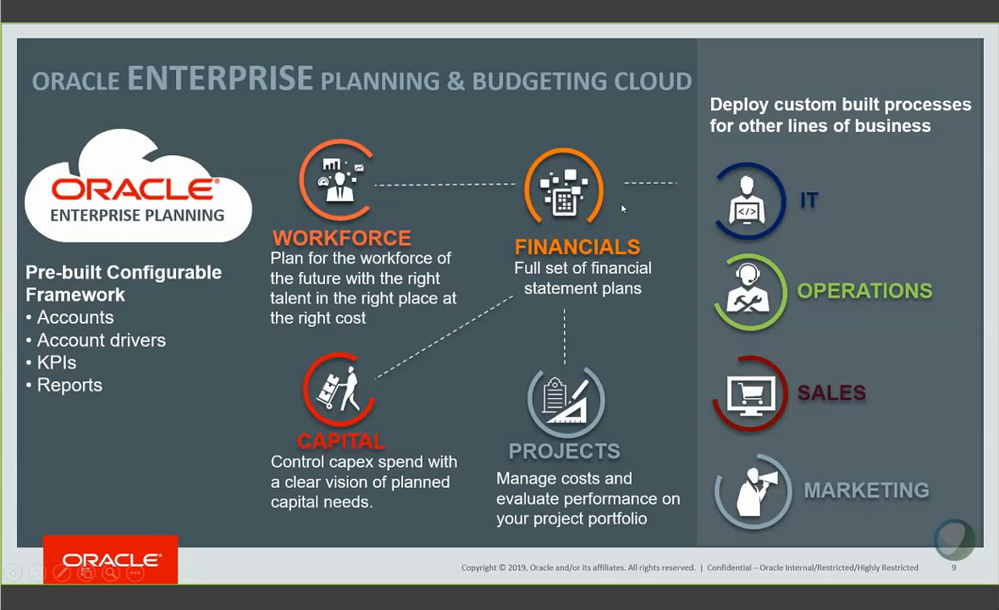
- Present the Capital, Projects, Cashflow Projections and Performance Reporting slides, advance to Analytics Cloud, and snooze the meeting update reminder
left_click(559, 379)
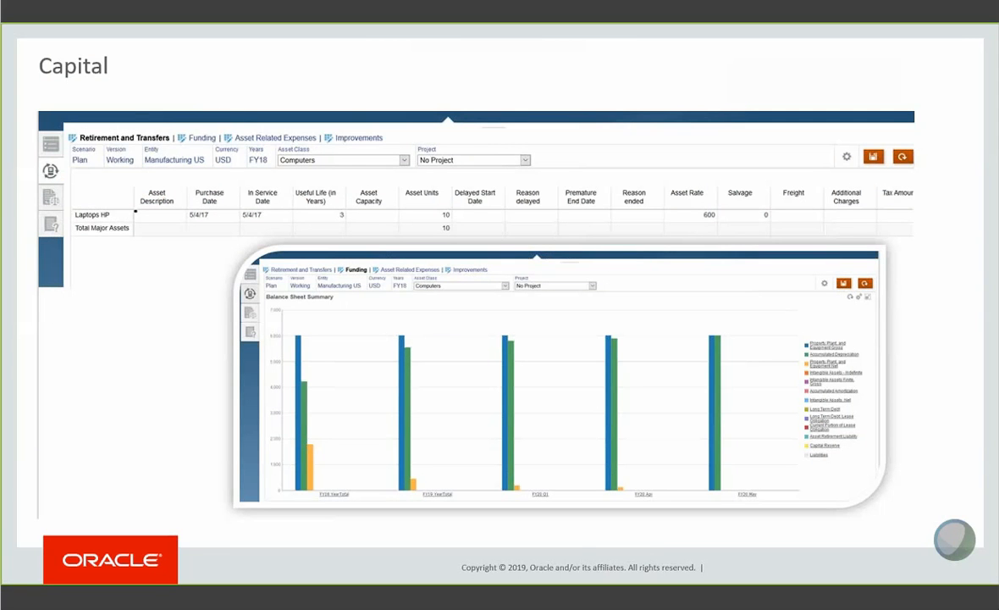
key("Right")
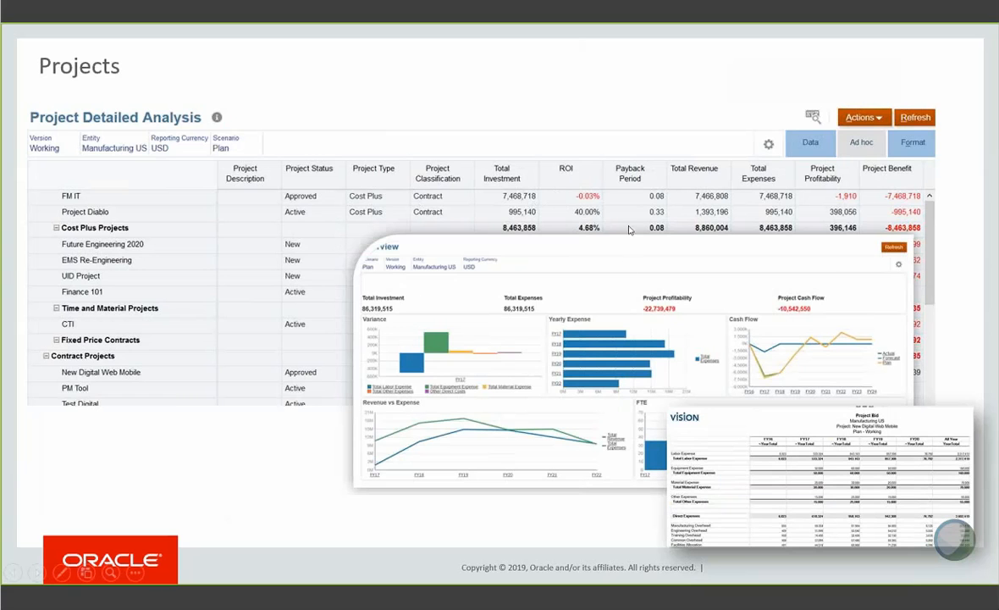
key("Right")
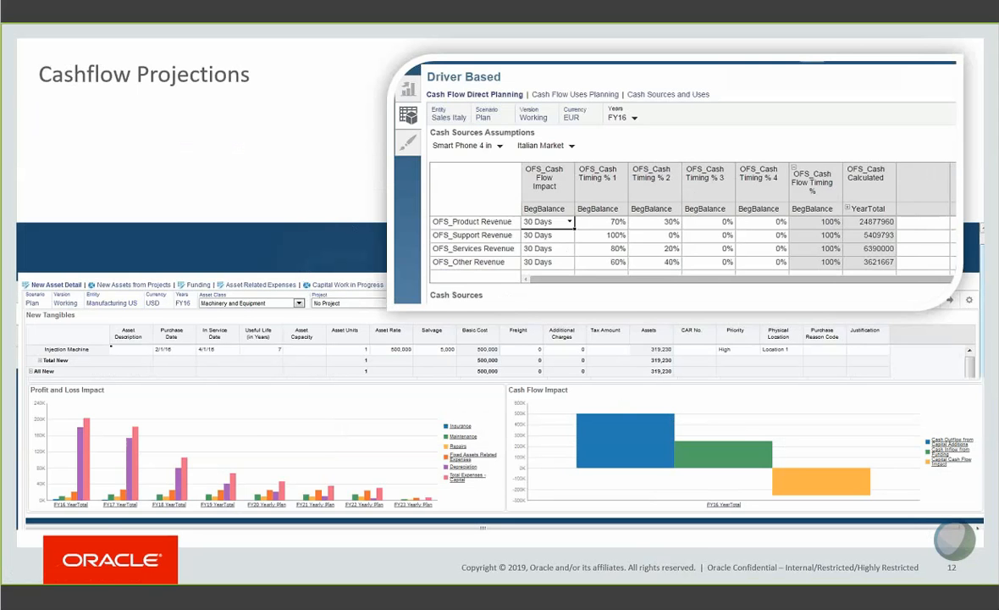
left_click(559, 391)
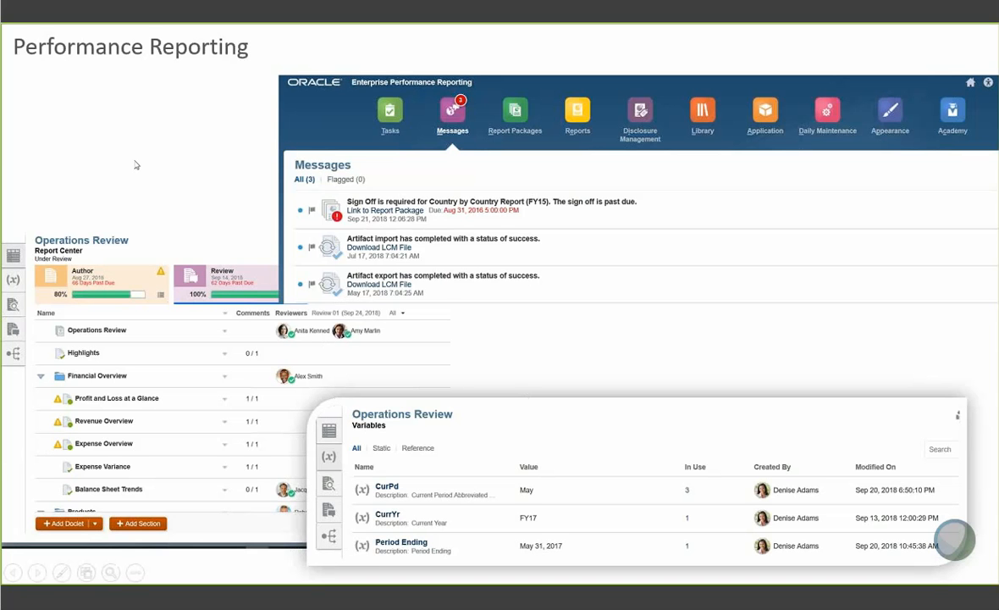
left_click(285, 375)
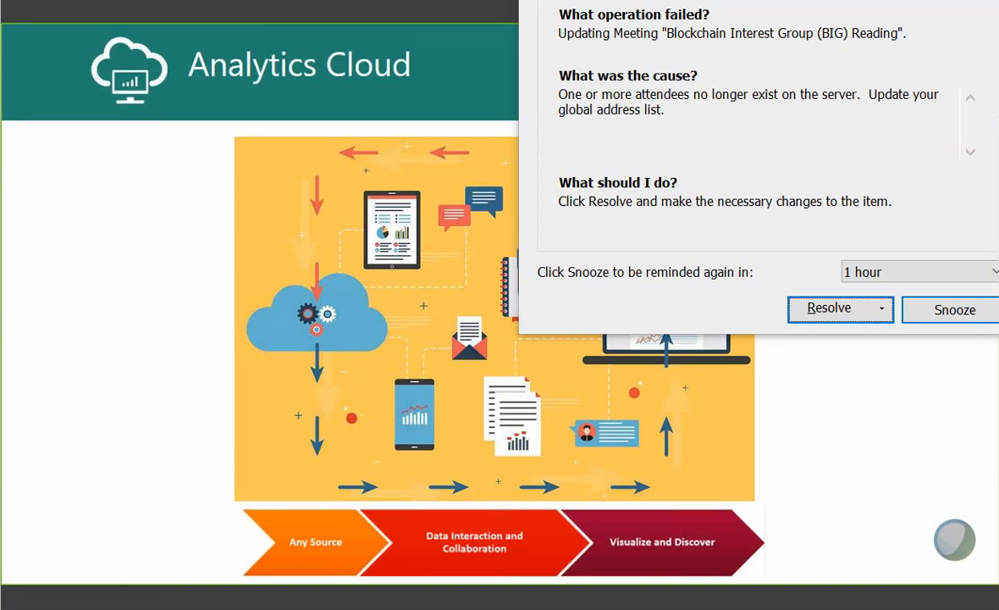
left_click(965, 317)
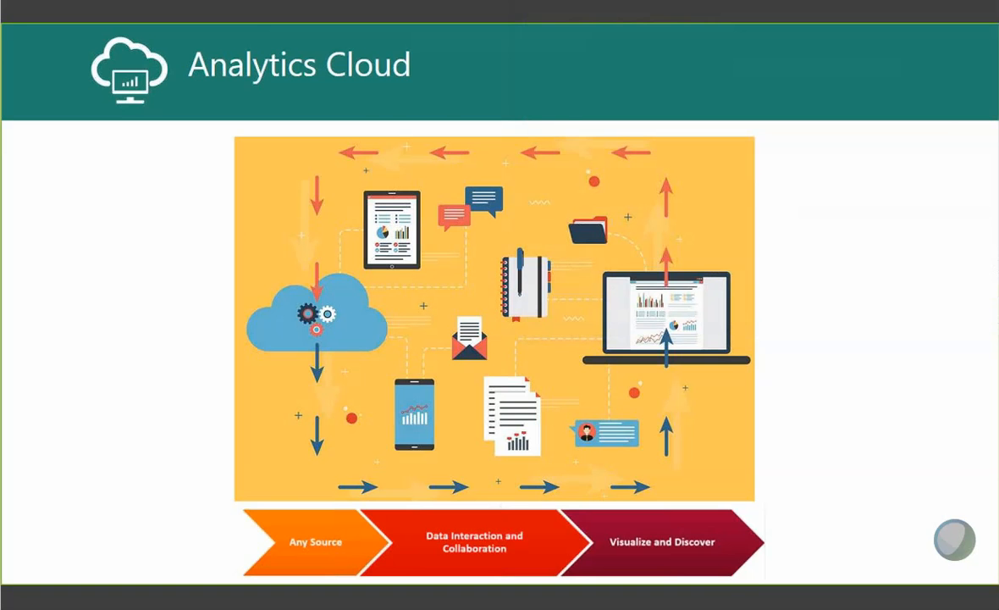
- Advance to the mobile phone slide, play its embedded analytics video, and skip ahead through it to the next slide
key("Right")
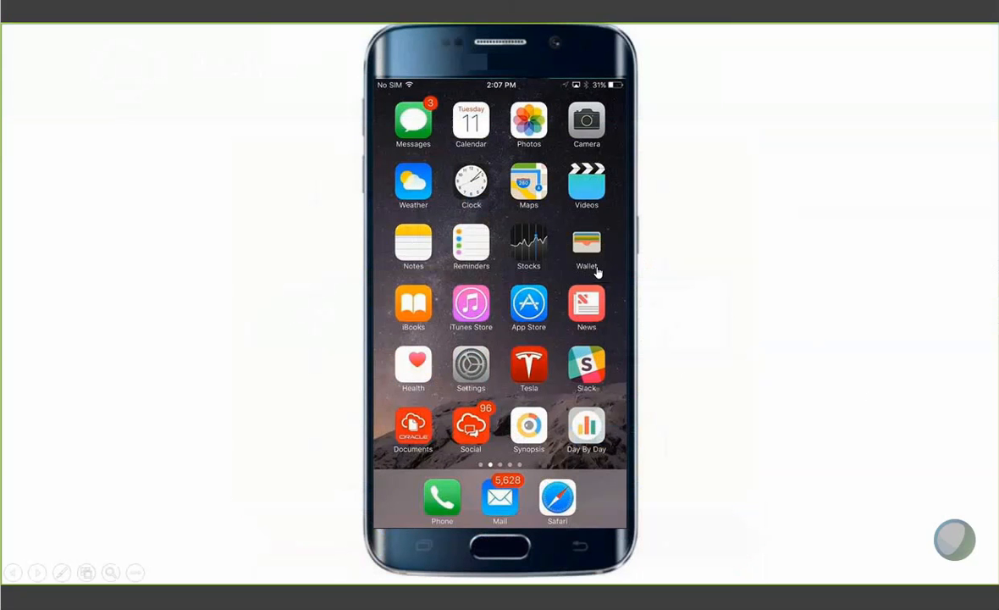
mouse_move(565, 250)
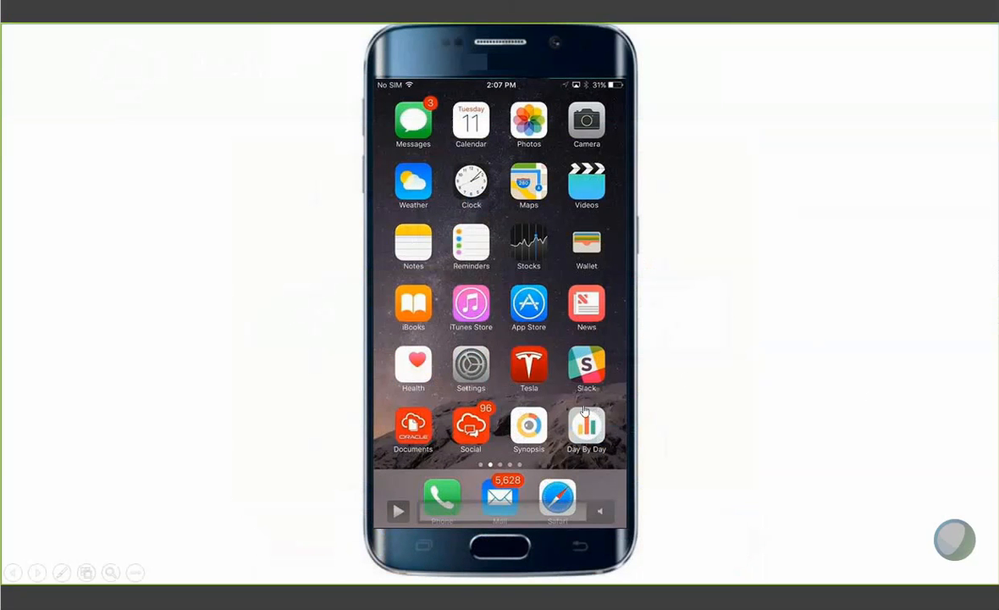
left_click(398, 510)
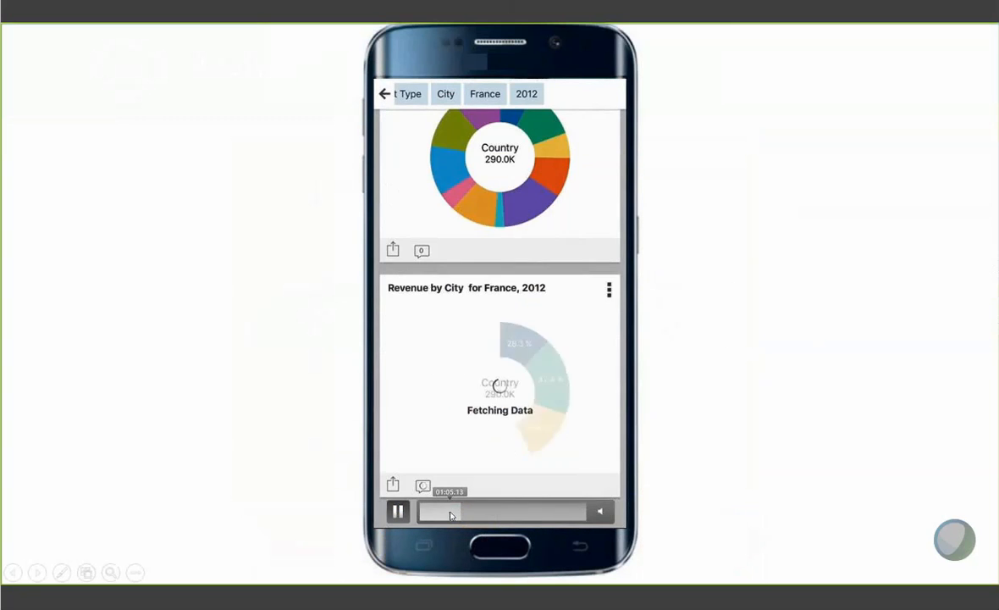
left_click(448, 513)
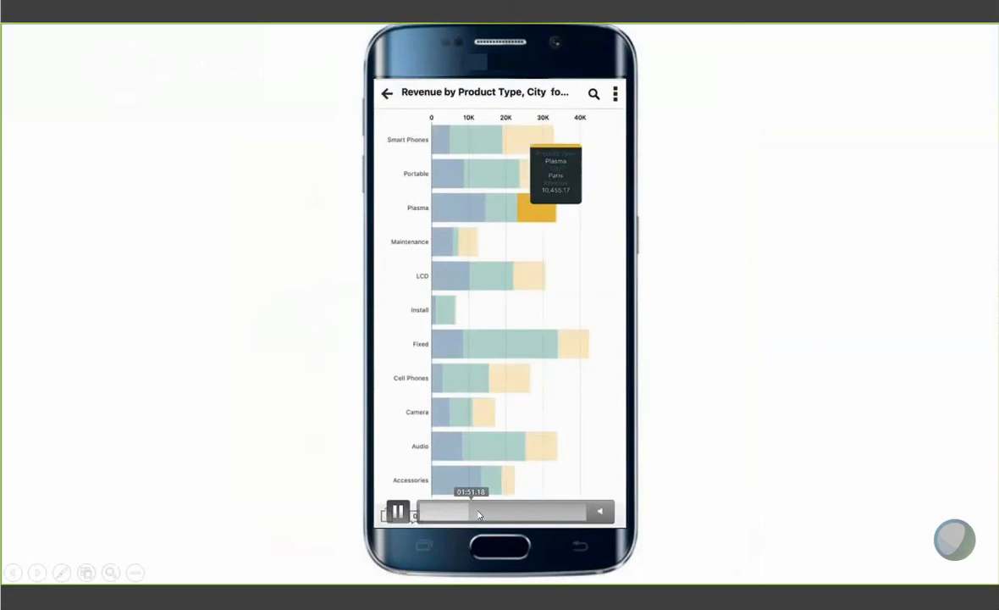
left_click(480, 514)
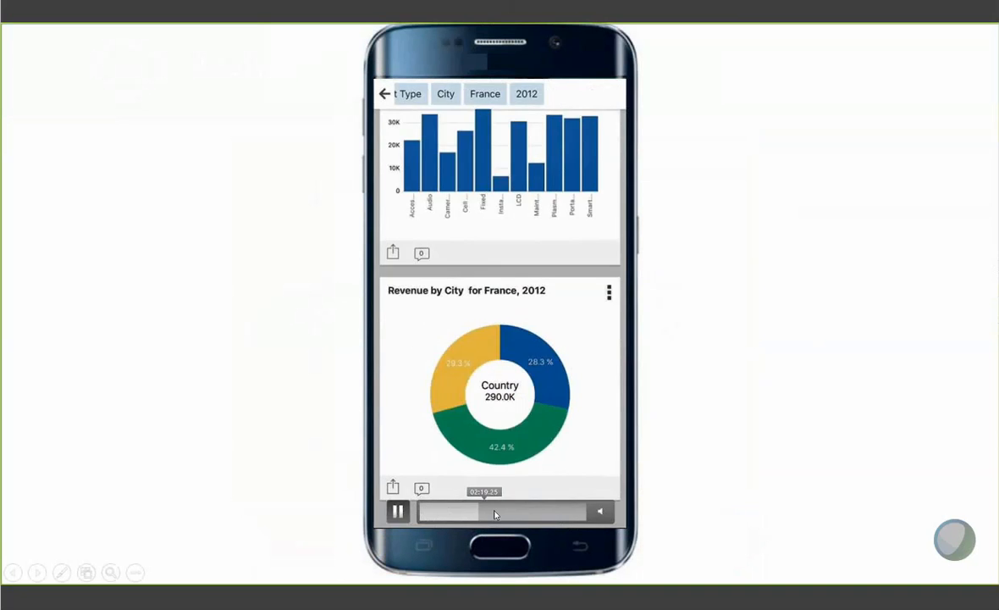
left_click(498, 514)
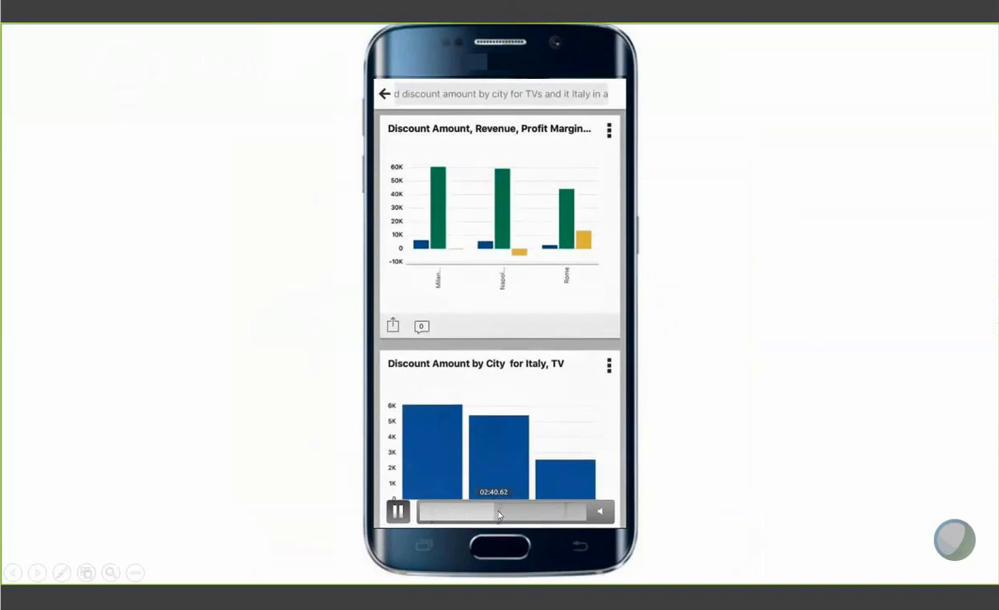
left_click(511, 514)
left_click(527, 514)
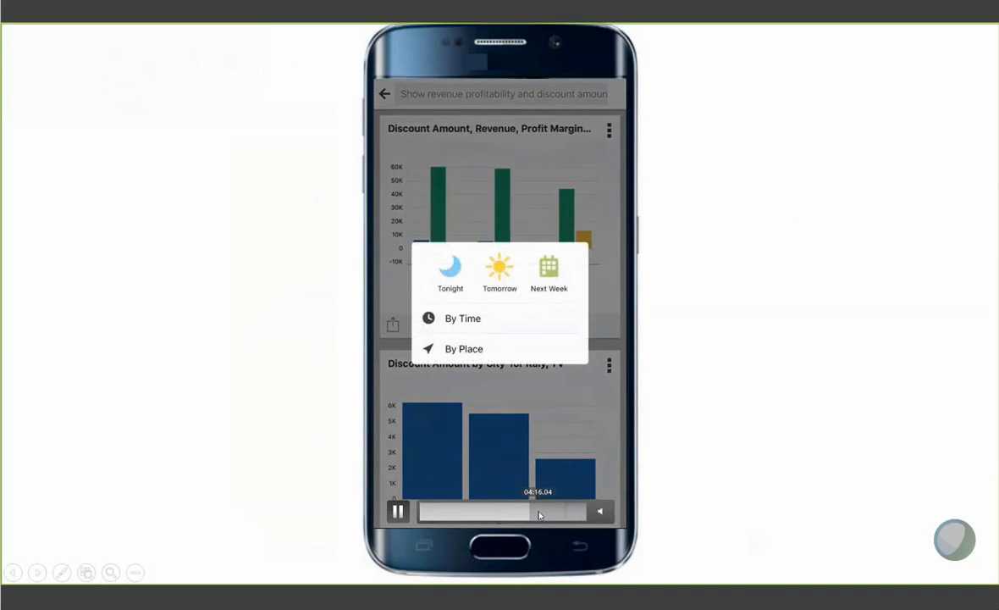
left_click(555, 514)
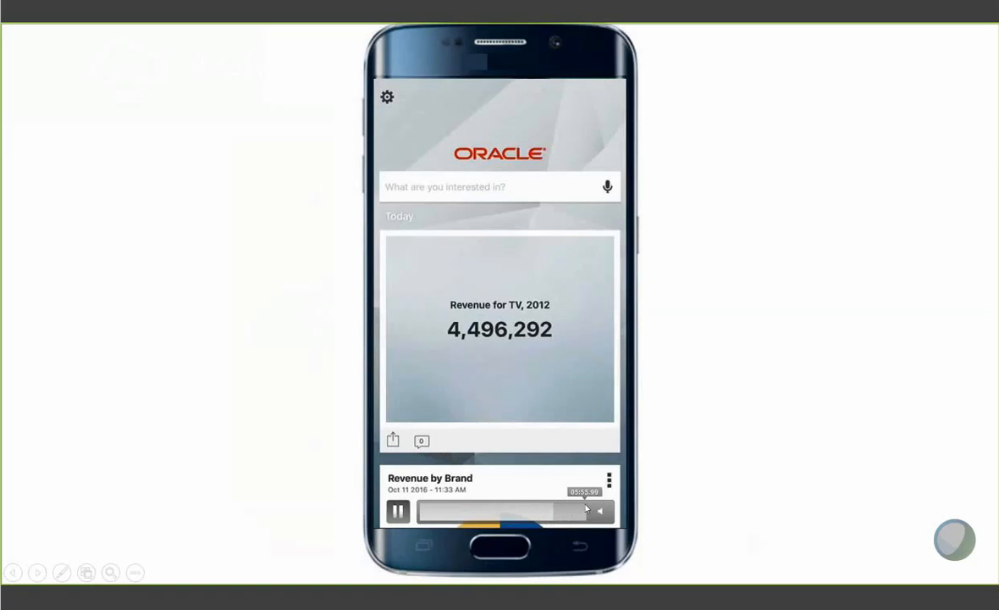
left_click(588, 511)
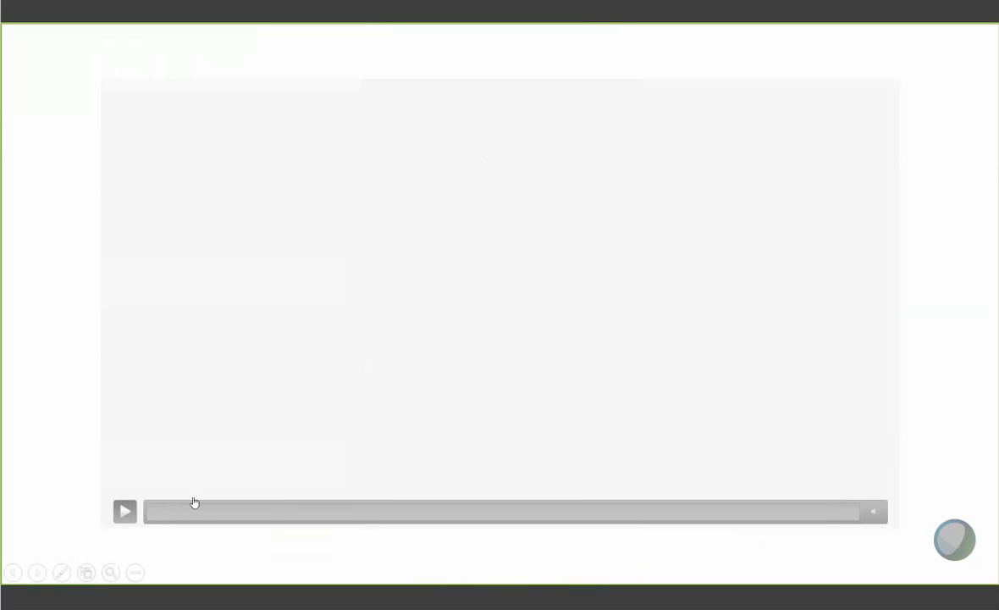
- Play the embedded Data Visualization video, skip ahead in it, and advance to the Activity Based Budgeting slide
left_click(124, 510)
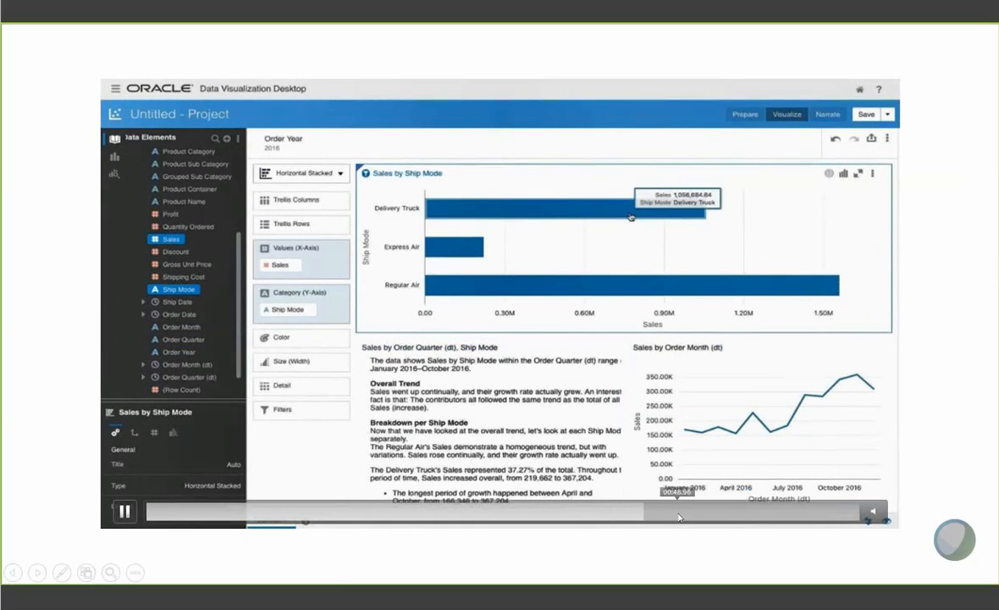
left_click(730, 516)
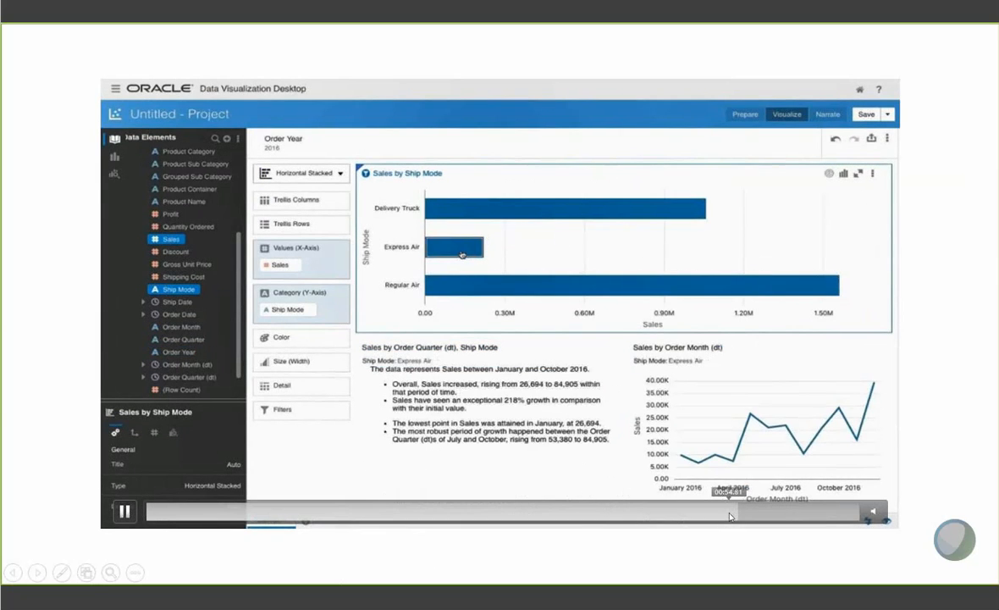
key("Right")
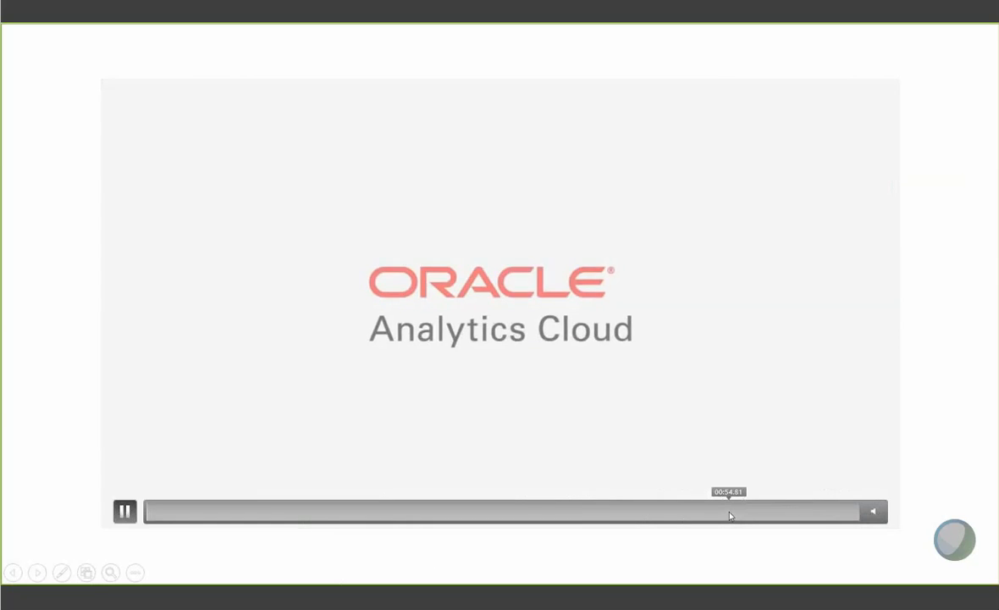
key("Right")
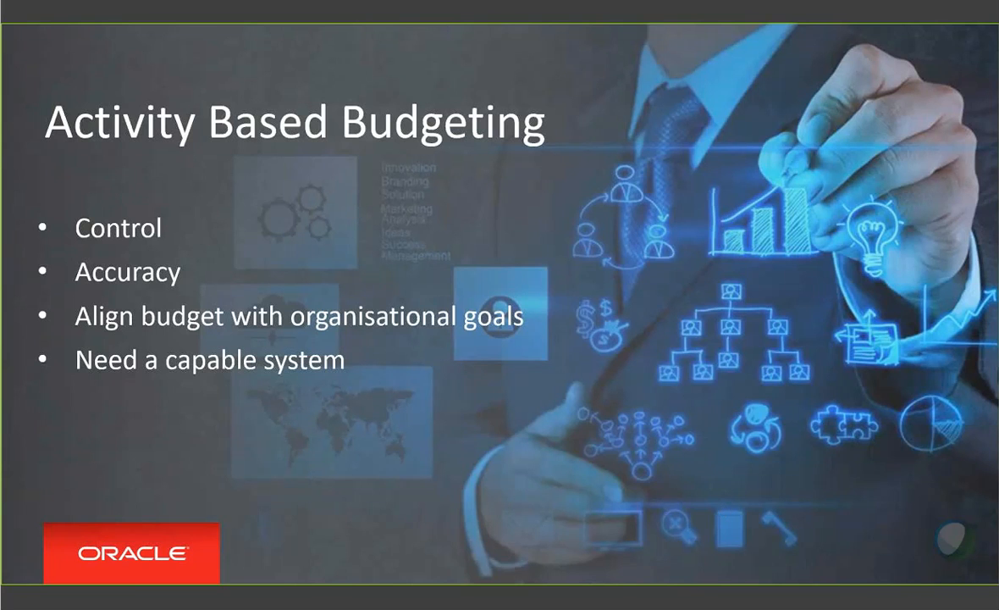
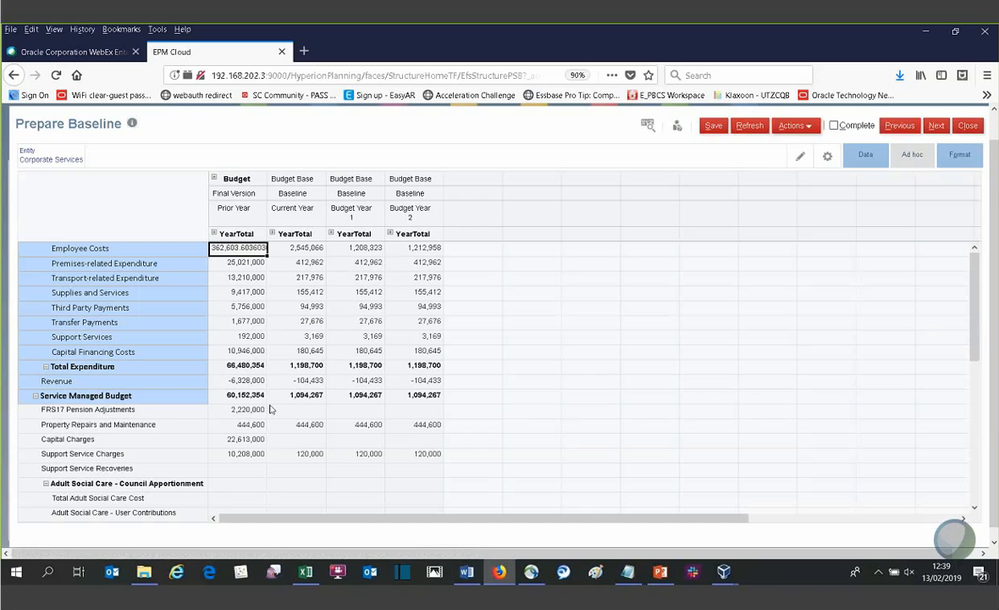
- Look over the Corporate Services baseline rows and open Review Employees from the Current Year Employee Costs cell
scroll(263, 408, "down", 1)
scroll(262, 407, "down", 2)
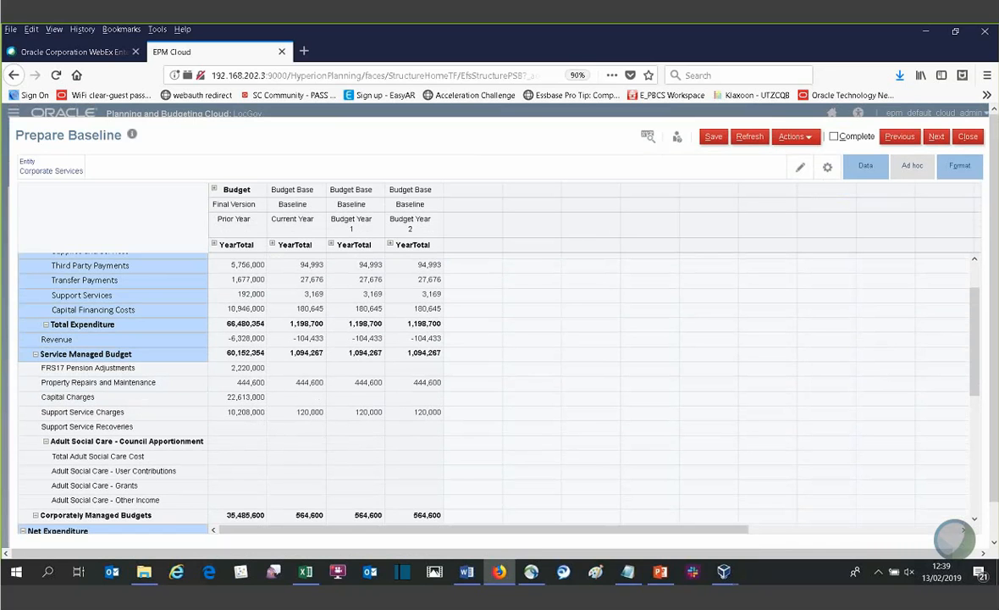
left_click(284, 386)
scroll(282, 386, "up", 2)
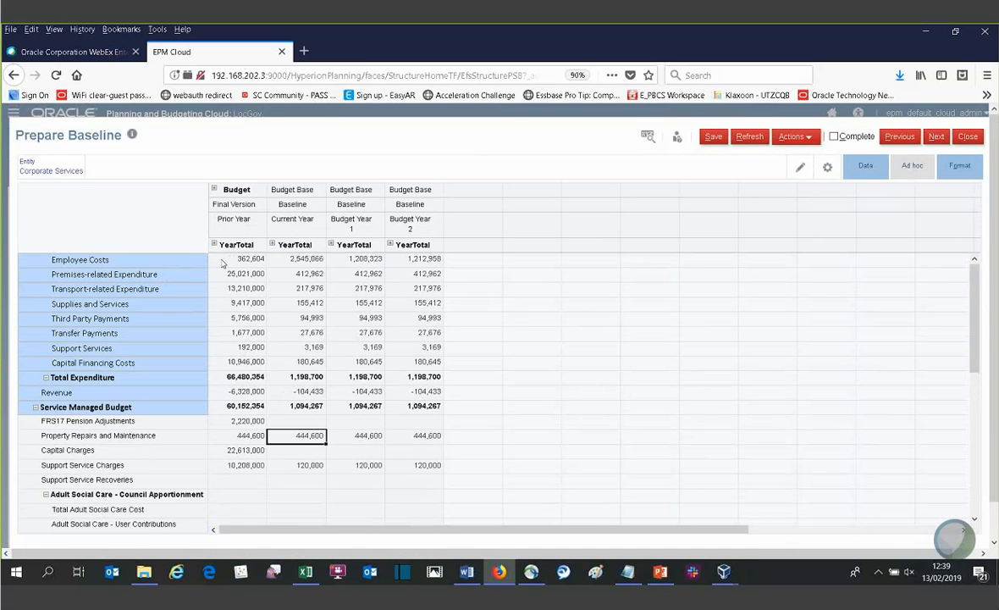
left_click(289, 261)
right_click(290, 263)
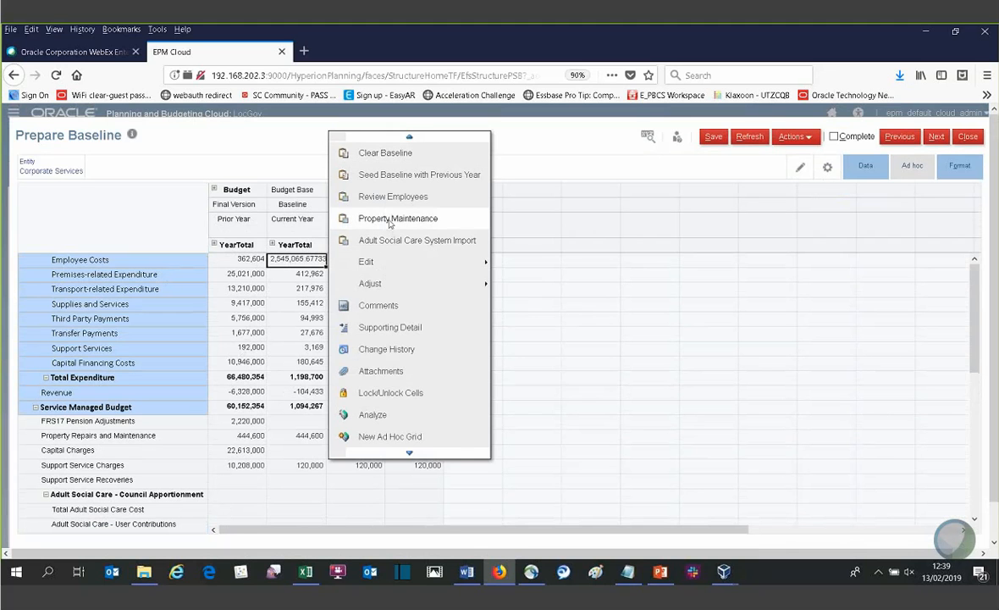
left_click(390, 200)
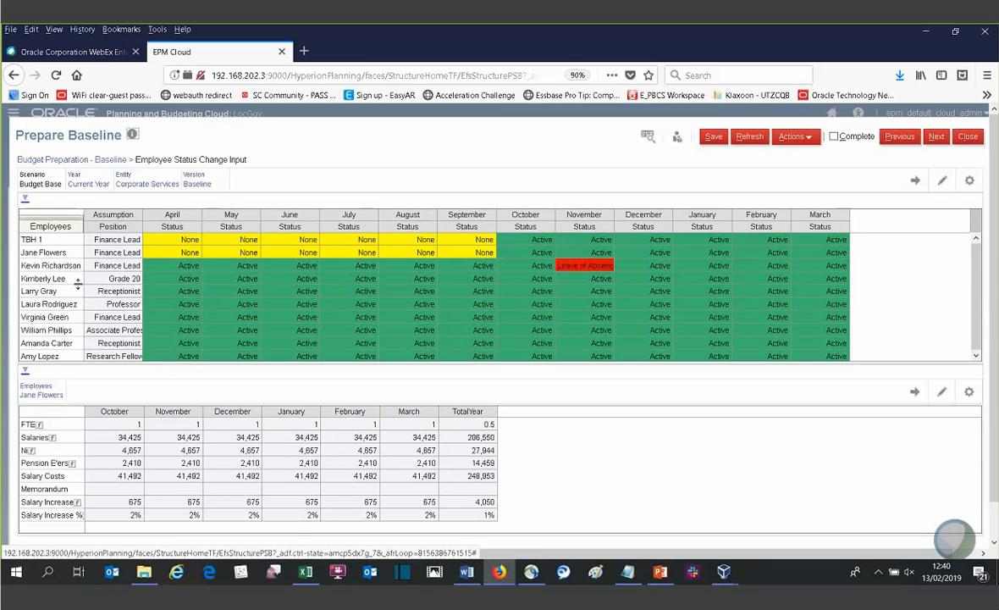
- View the Add New Hires form from the employee status grid, including its starting salary field, and cancel it
left_click(116, 288)
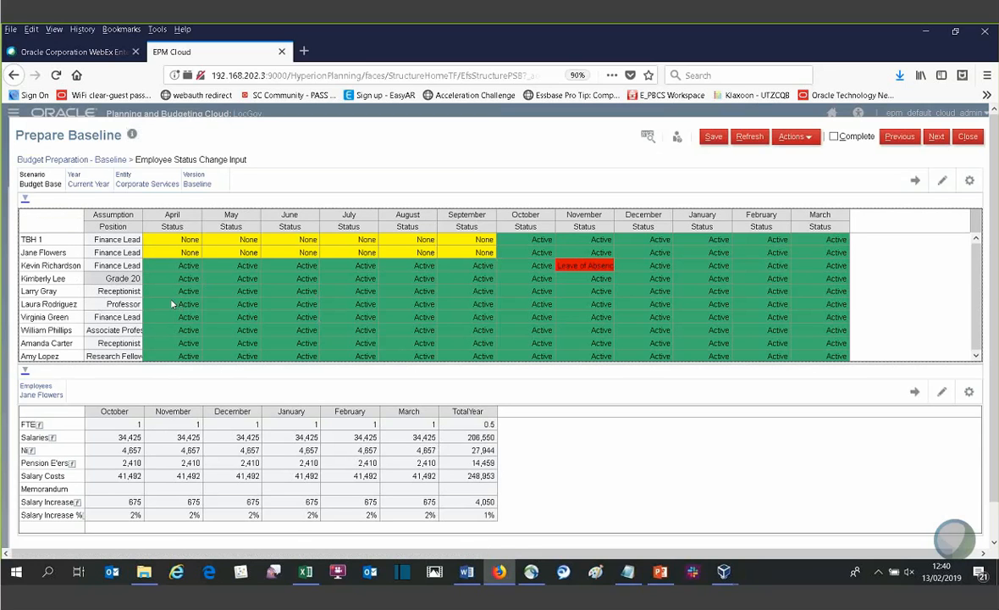
right_click(243, 304)
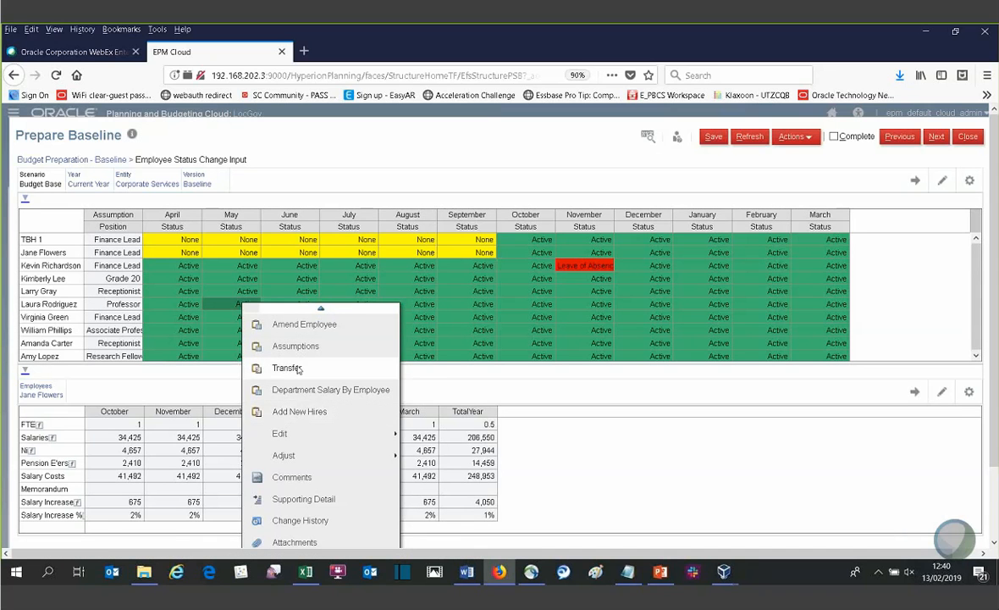
left_click(296, 417)
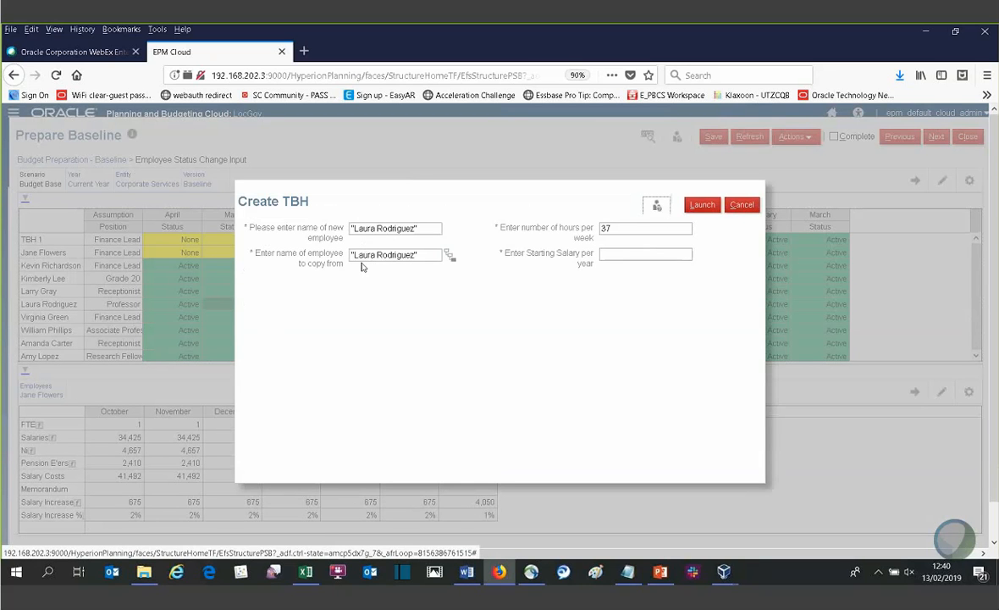
left_click(608, 256)
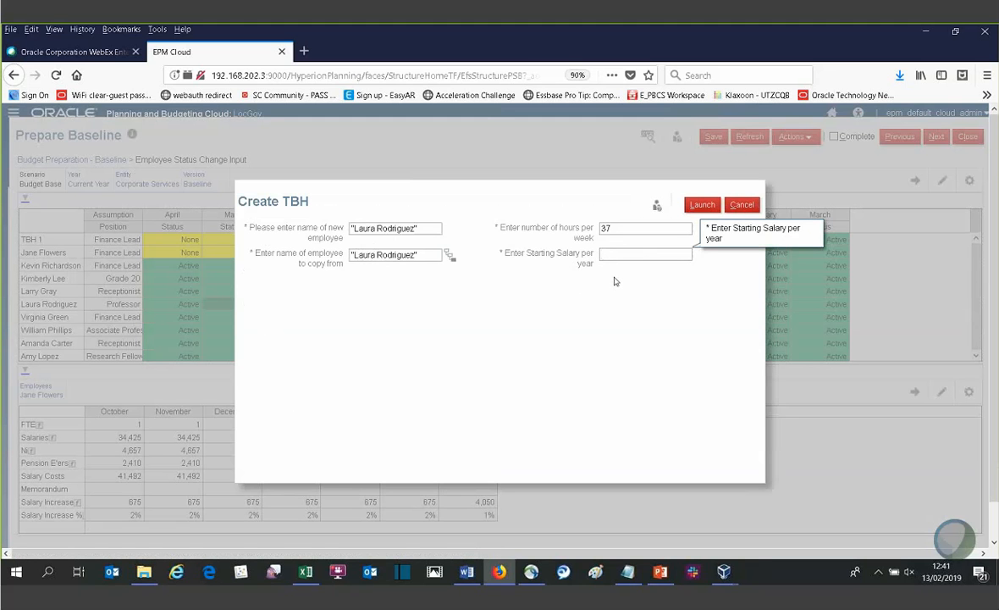
left_click(738, 208)
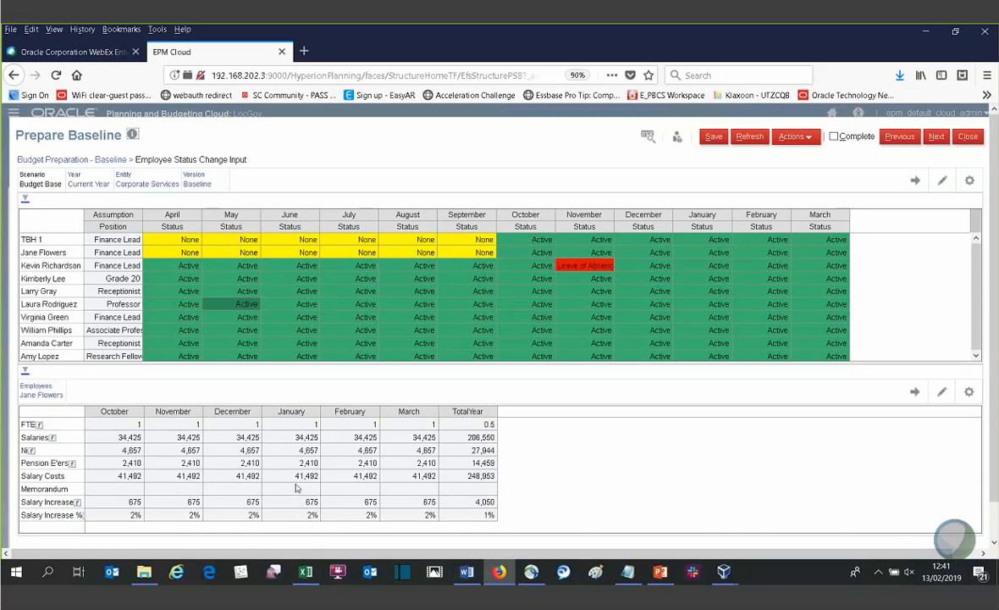
- View the on-cost Assumptions from the employee status grid and return to the Budget Preparation - Baseline form
right_click(187, 452)
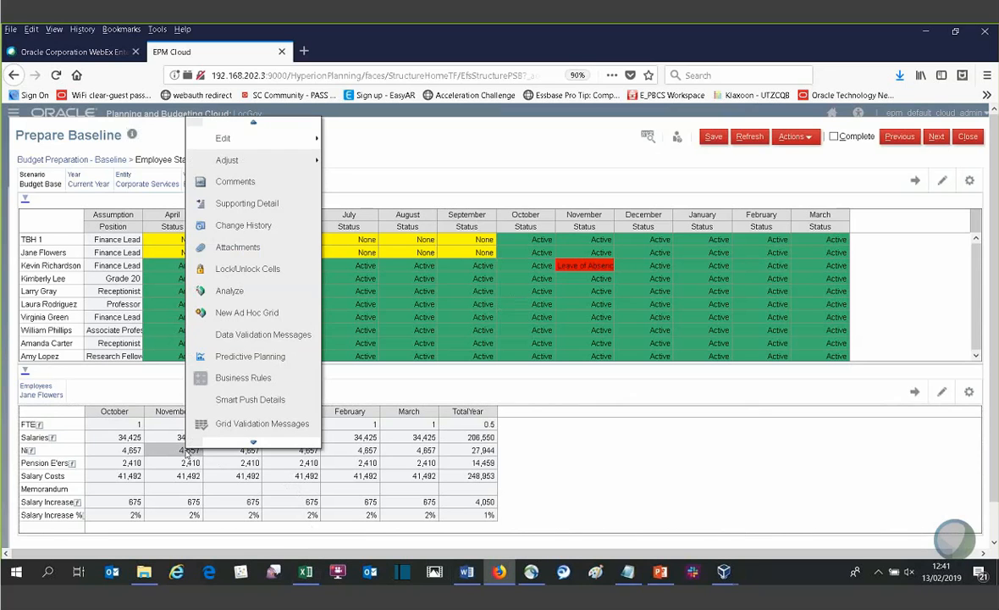
right_click(377, 292)
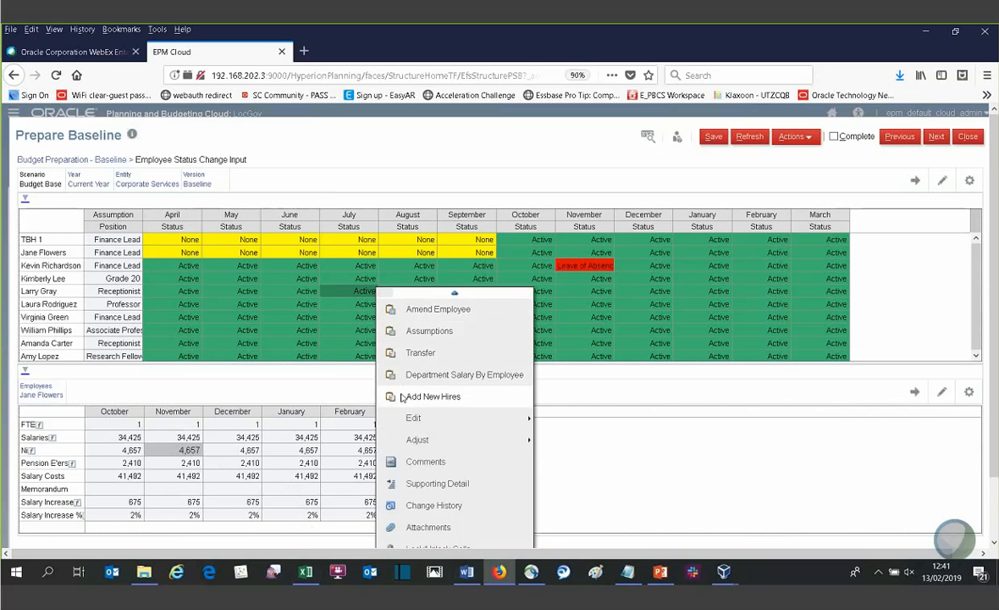
left_click(419, 336)
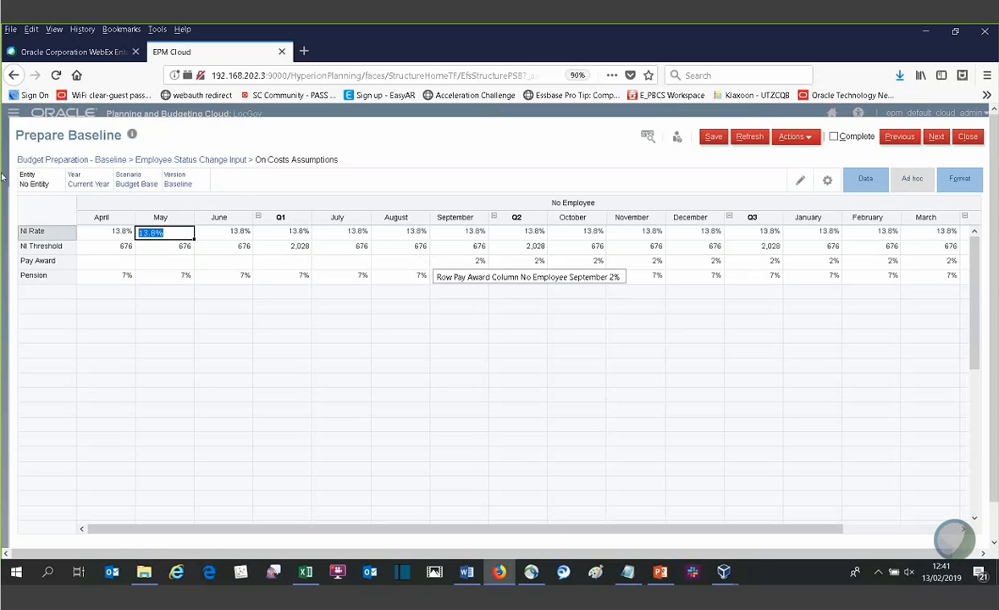
left_click(81, 162)
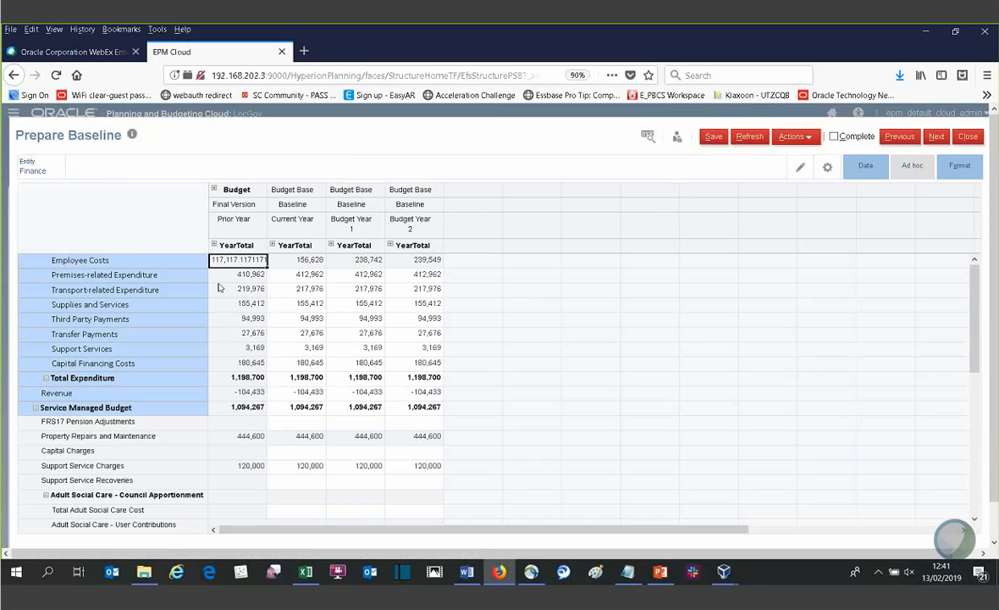
- Inspect the Adult Social Care rows of the Finance baseline and open Adult Social Care System Import from the Current Year Council Apportionment cell
left_click(337, 320)
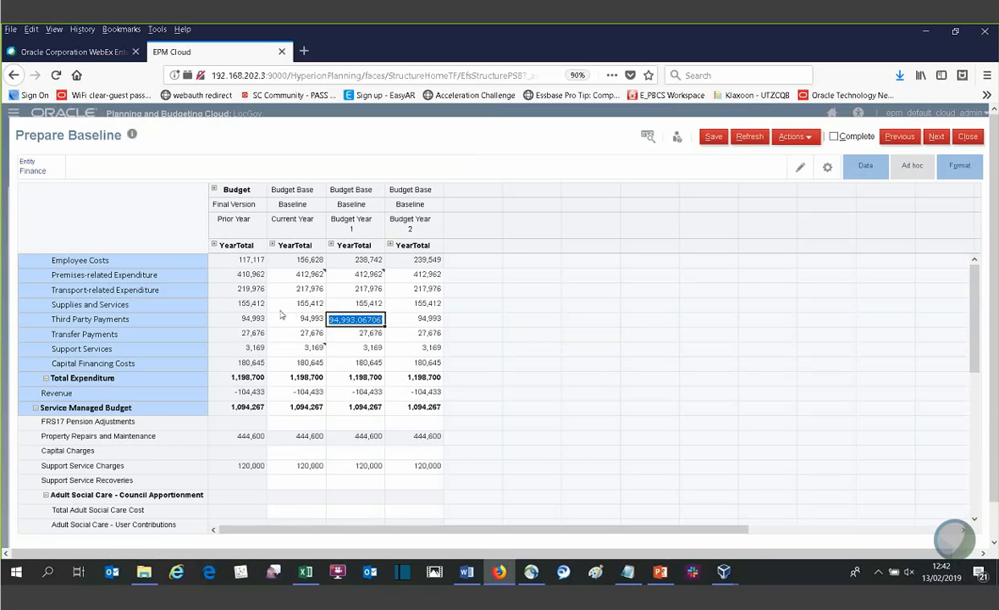
scroll(264, 367, "down", 3)
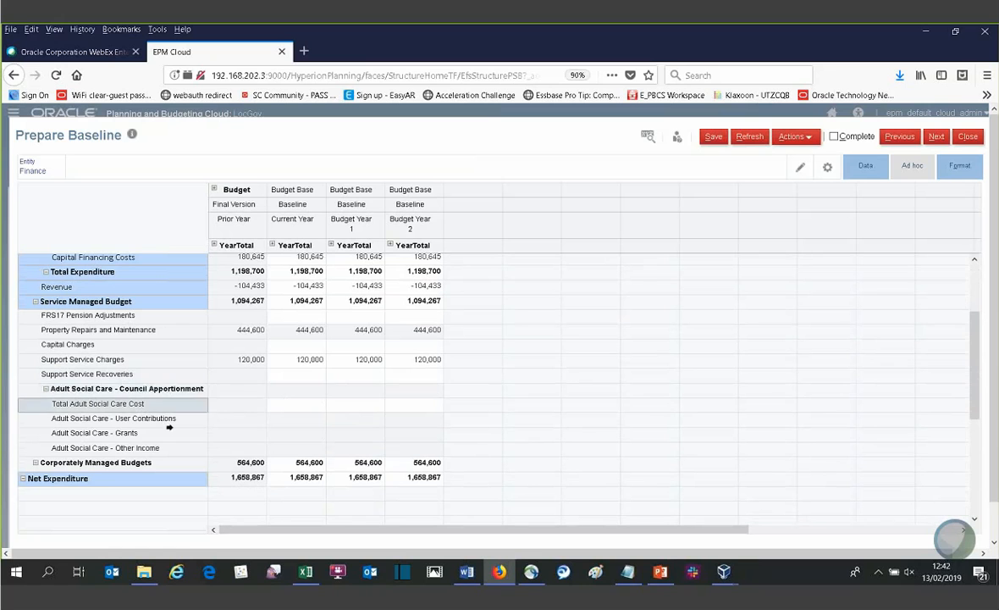
left_click(287, 394)
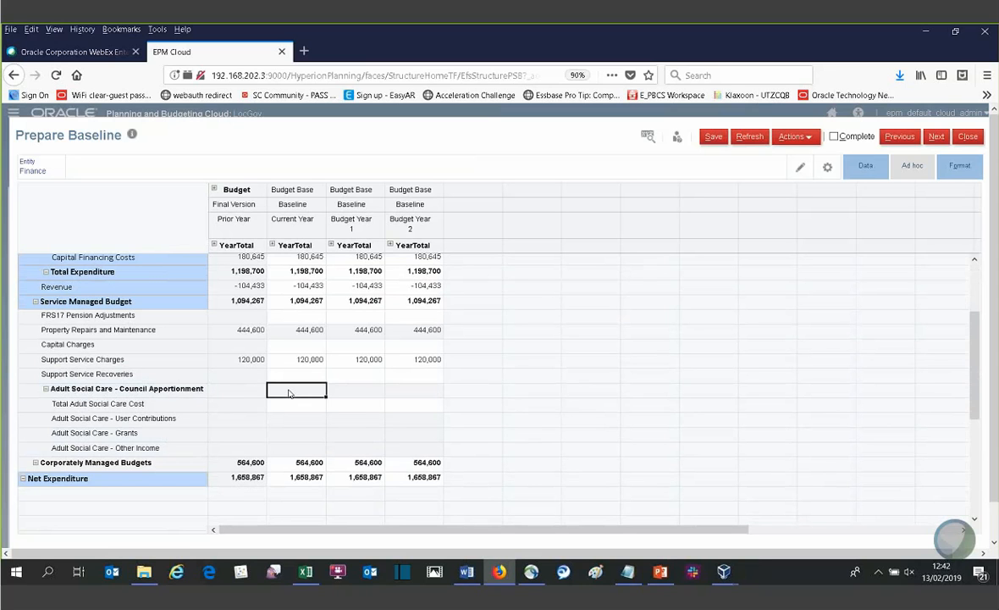
left_click(138, 406)
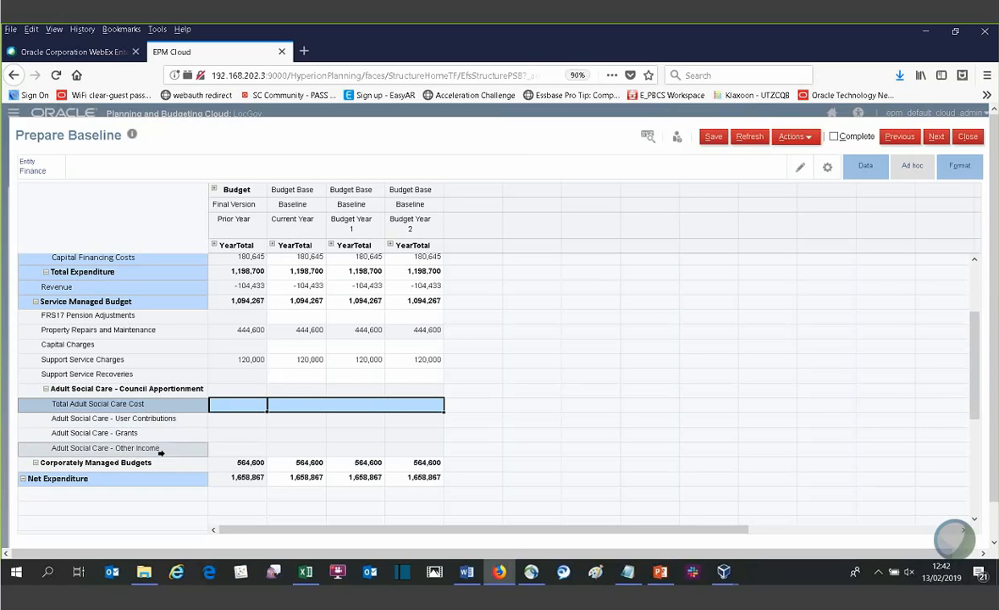
left_click(324, 425)
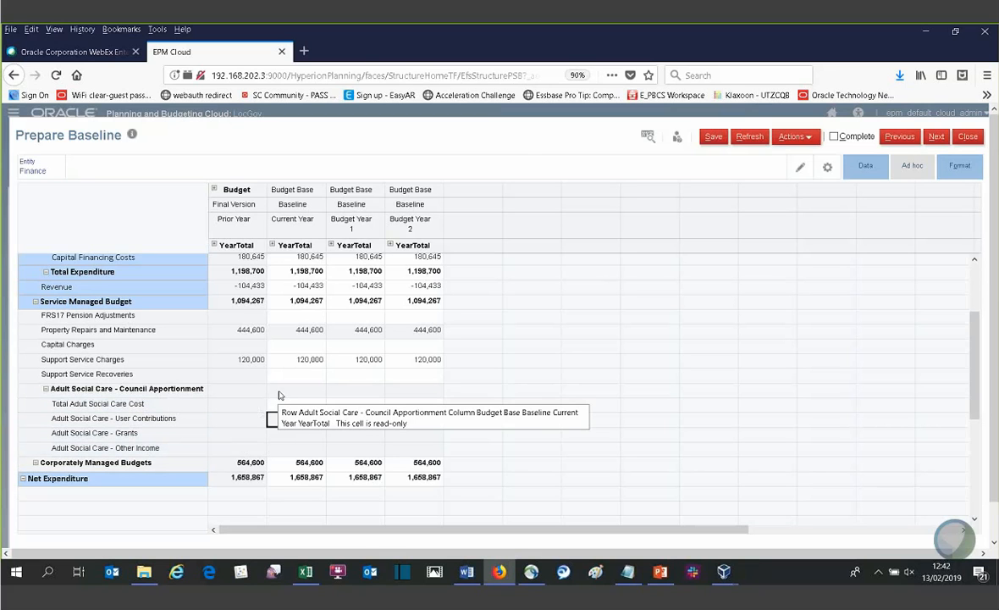
left_click(281, 394)
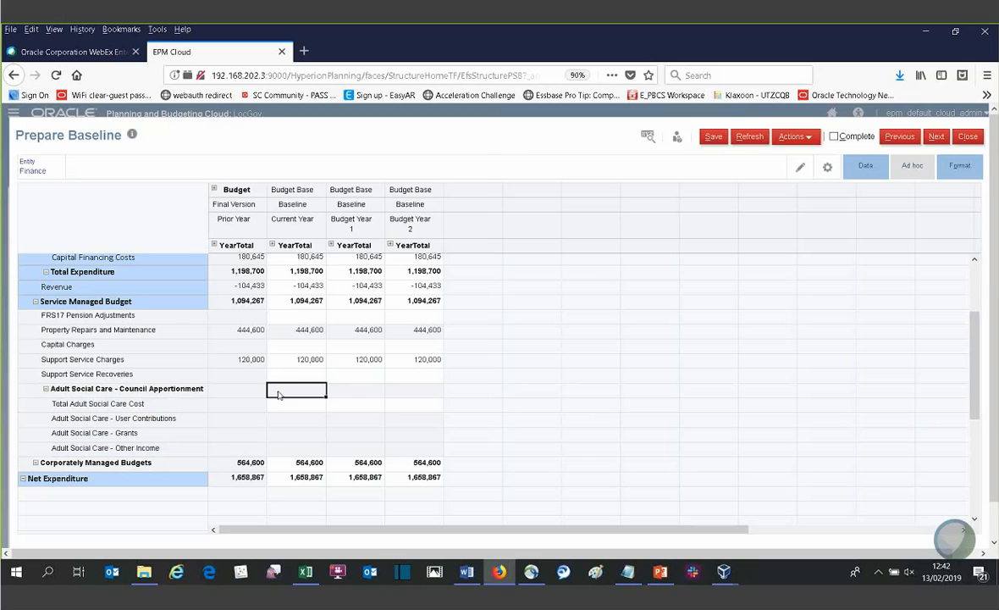
right_click(279, 394)
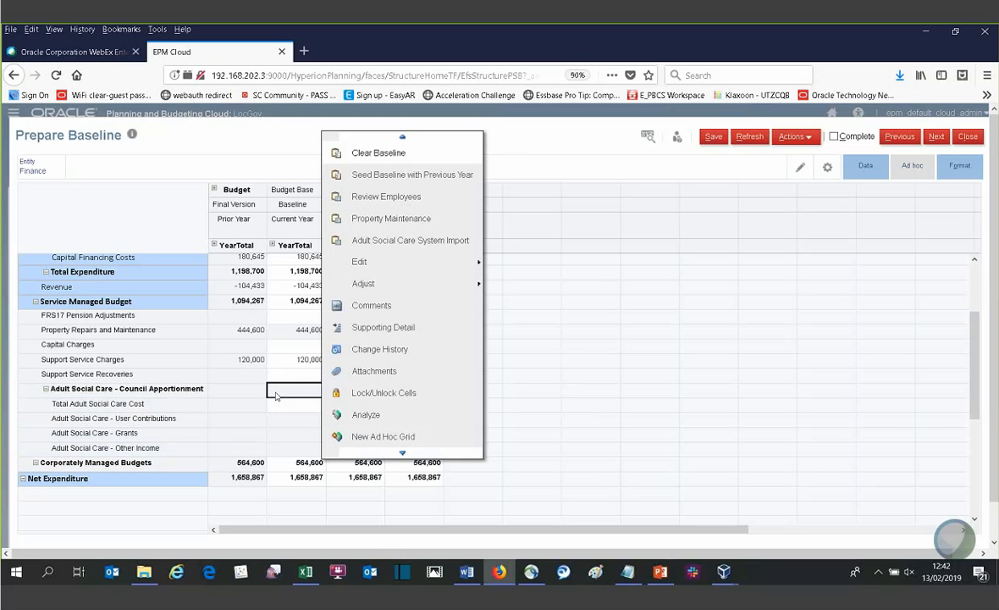
left_click(373, 240)
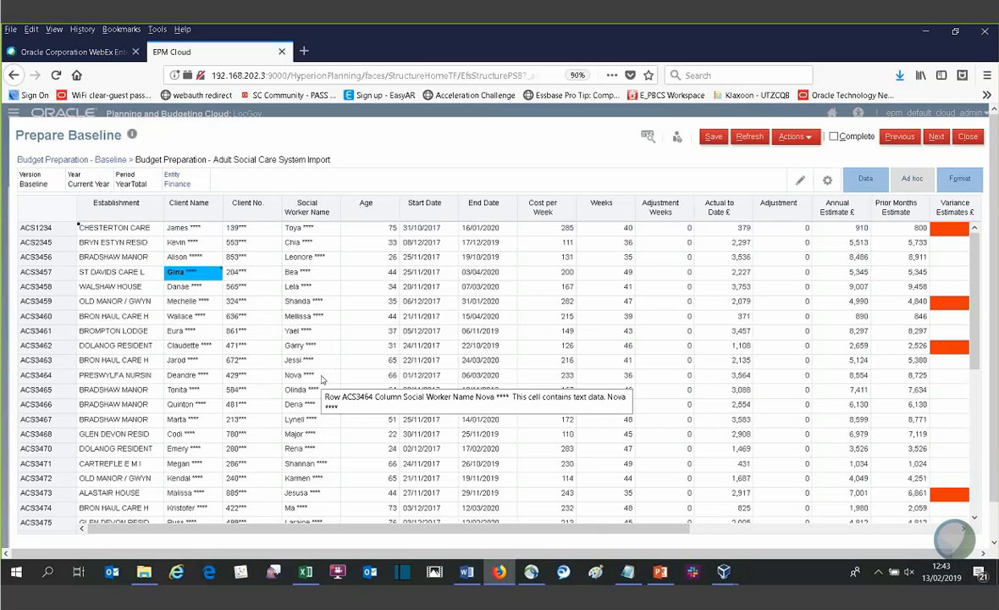
- Examine the imported adult social care client rows through ACS3489, leaving the establishment text and the grid values unedited
scroll(322, 379, "down", 10)
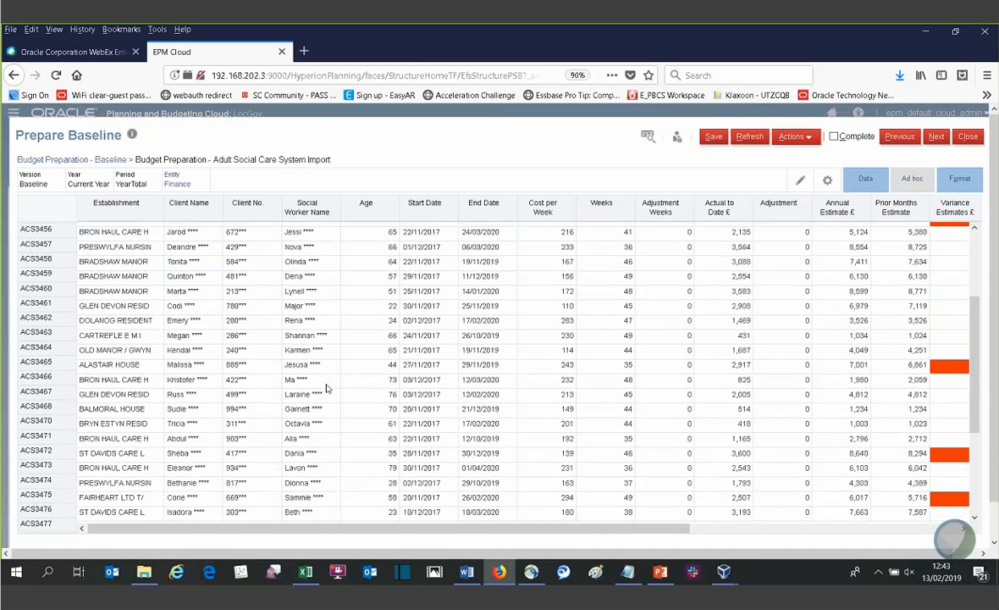
double_click(149, 440)
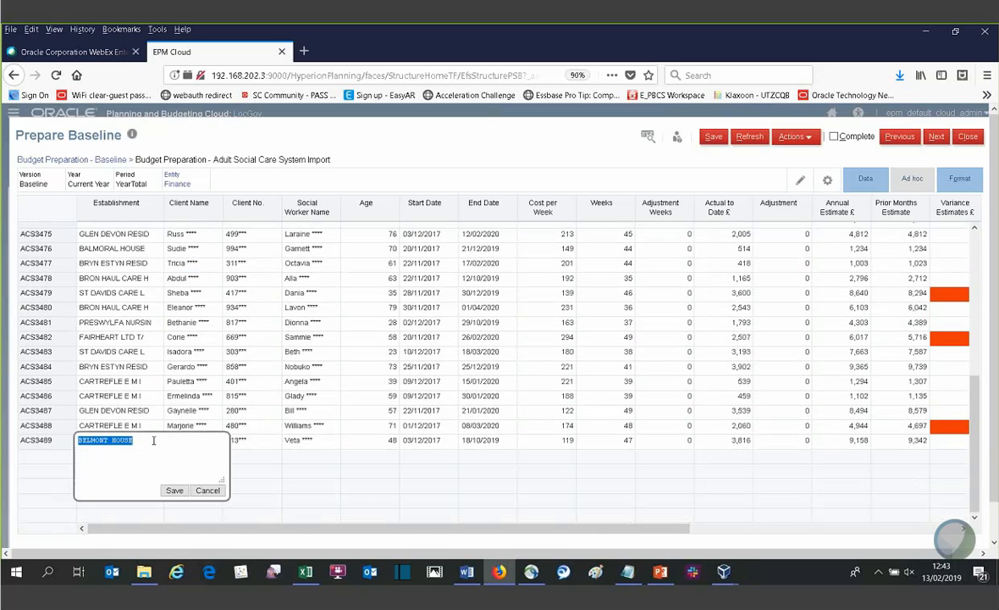
right_click(153, 439)
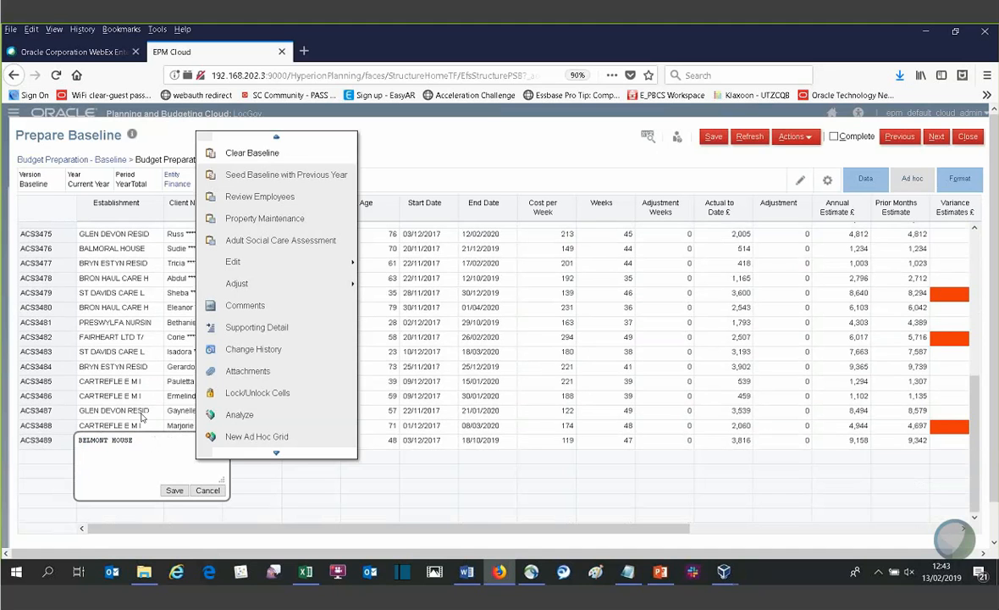
left_click(142, 411)
left_click(664, 369)
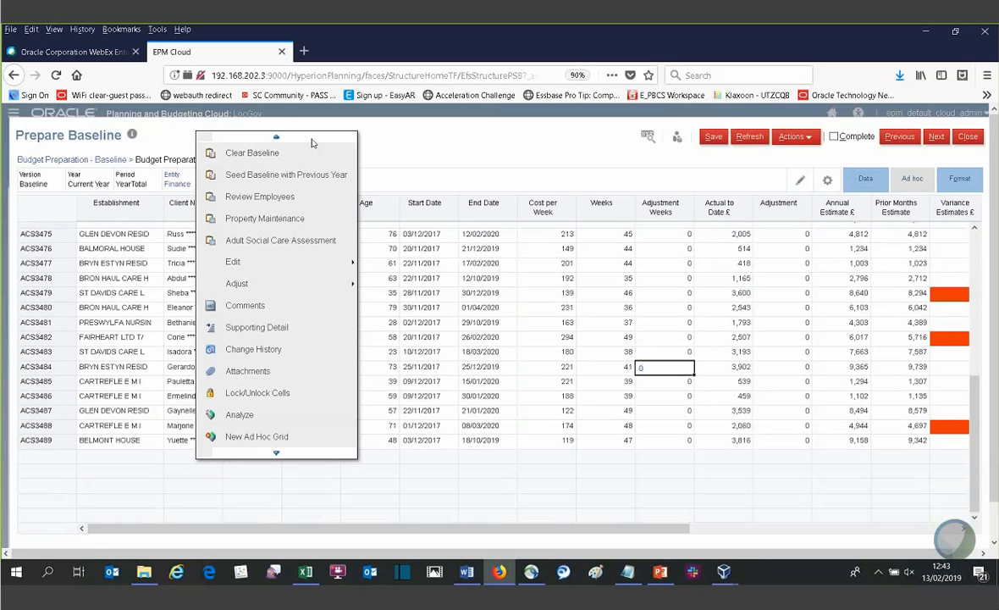
left_click(409, 144)
scroll(461, 306, "up", 5)
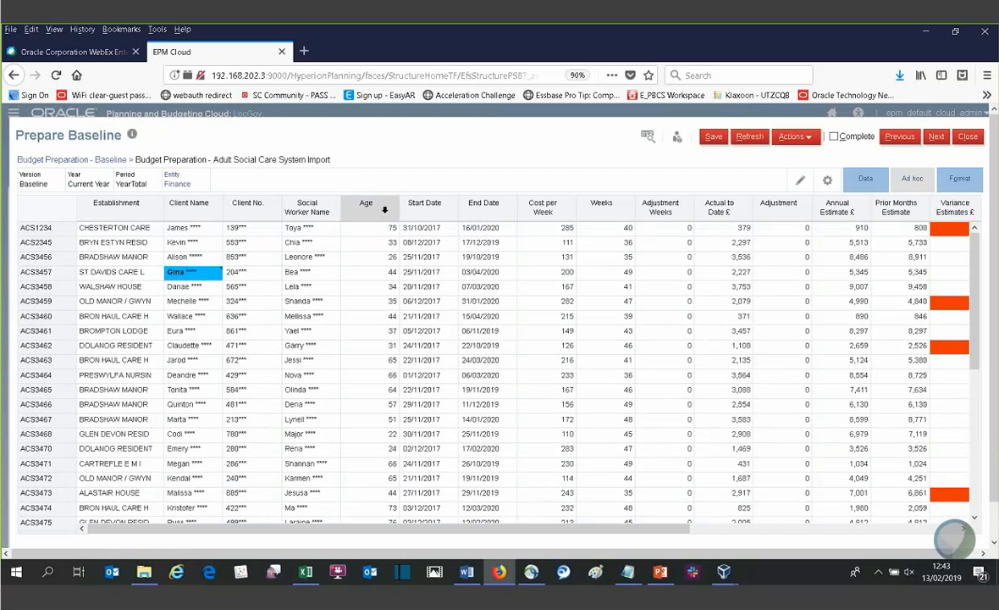
- Filter the adult social care import to keep only rows with an Age greater than 50
left_click(873, 179)
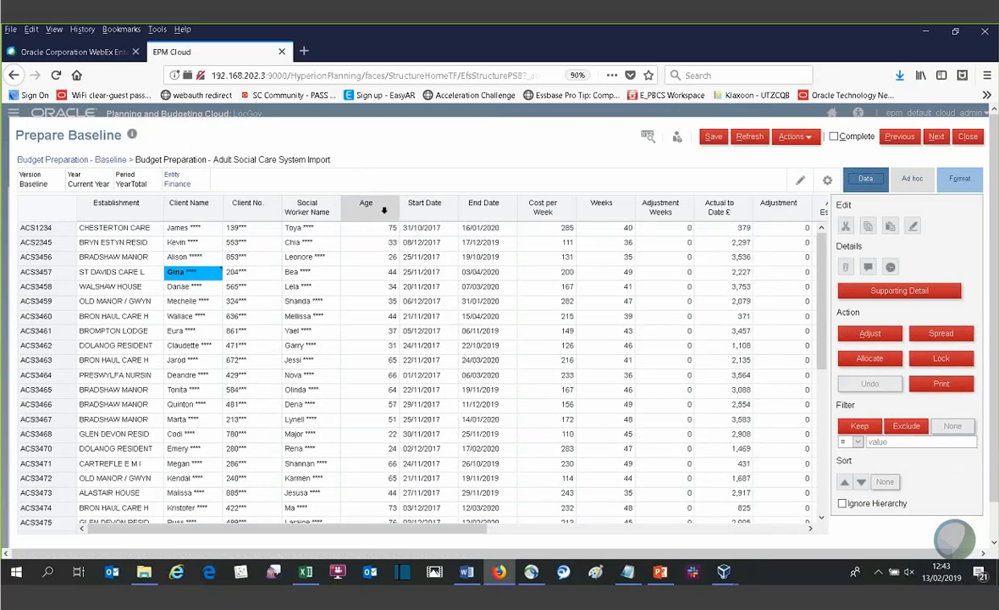
left_click(383, 211)
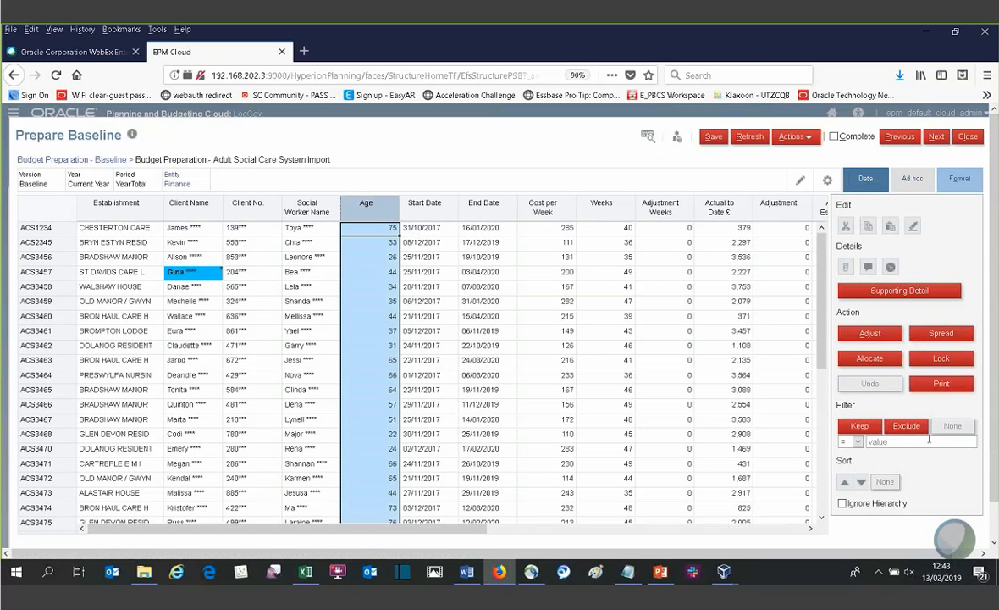
left_click(857, 442)
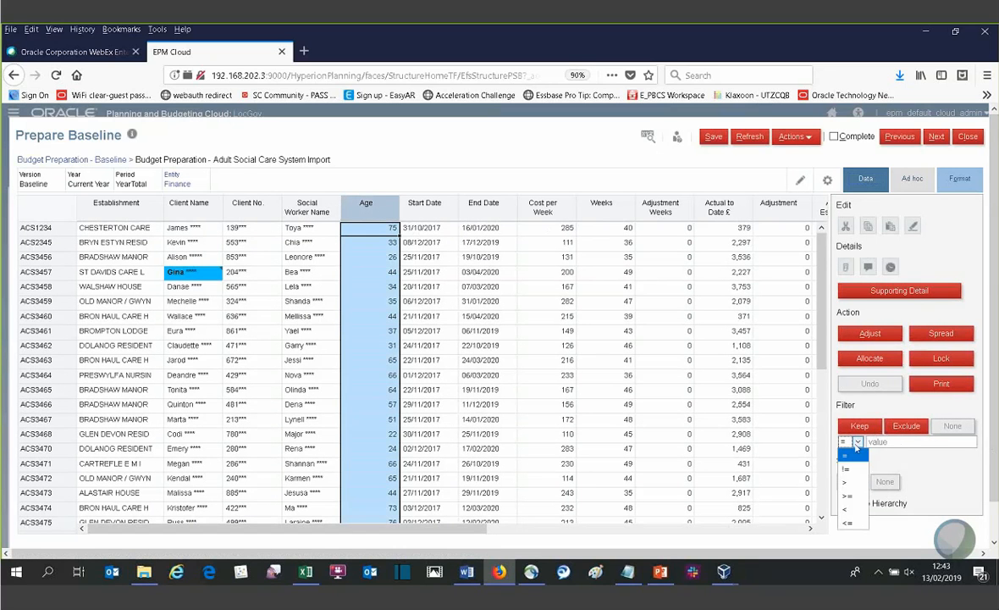
left_click(849, 471)
left_click(881, 441)
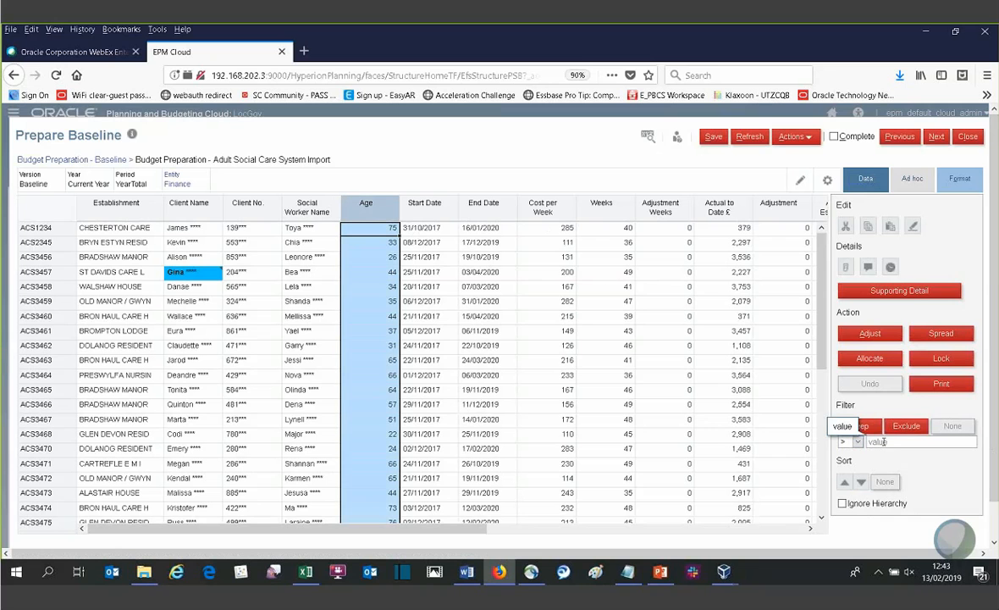
type("0")
key("BackSpace")
type("50")
left_click(860, 426)
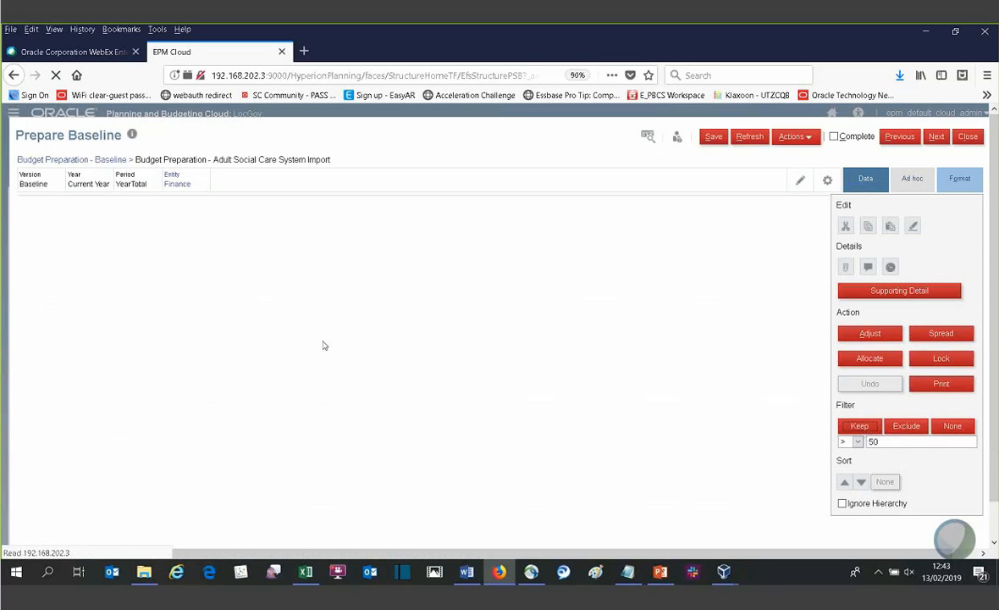
- Narrow the filtered clients further by keeping only rows with a Cost per Week greater than 200
left_click(541, 208)
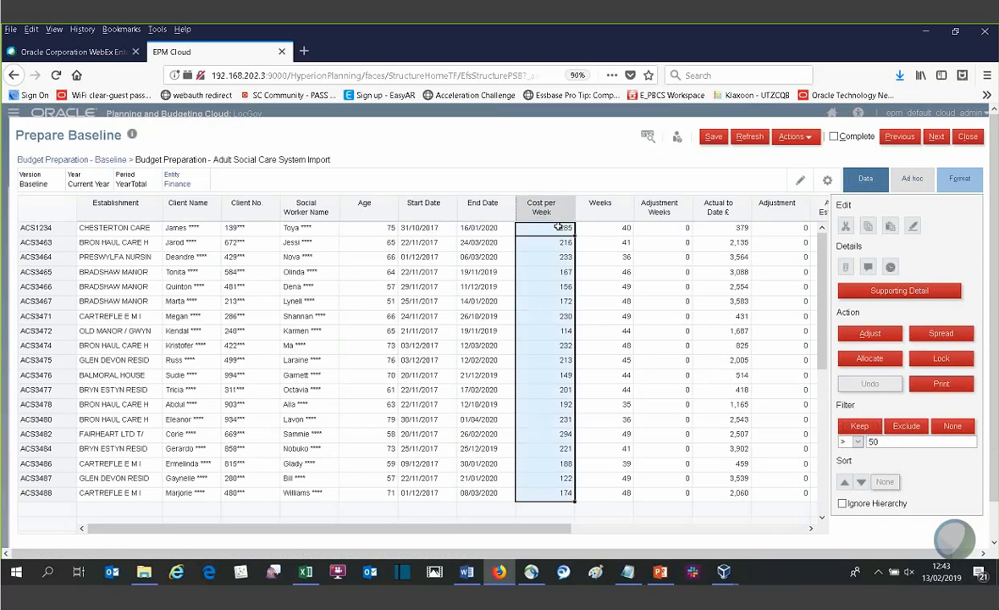
left_click_drag(884, 442, 841, 441)
type("200")
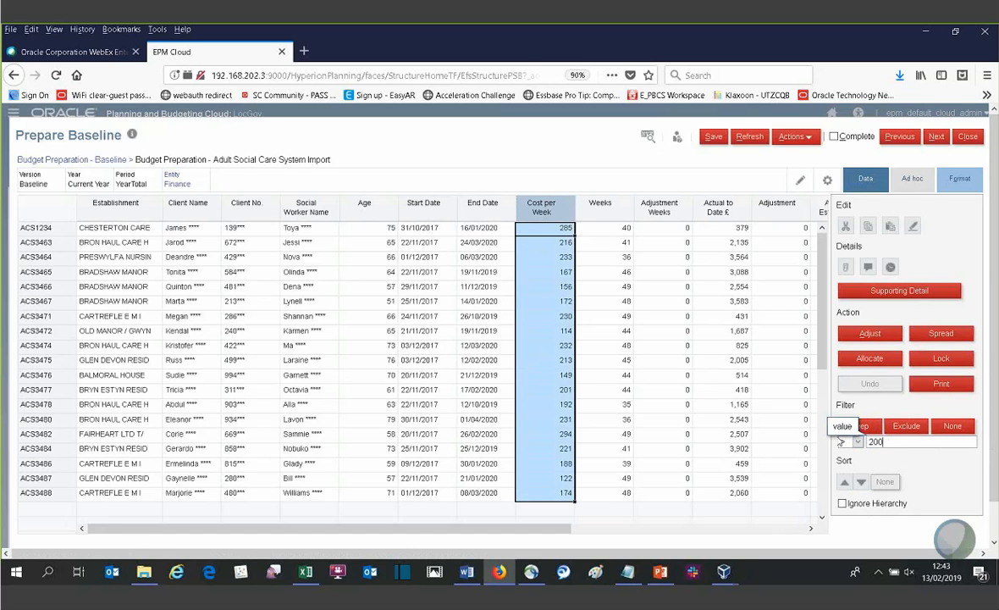
left_click(865, 431)
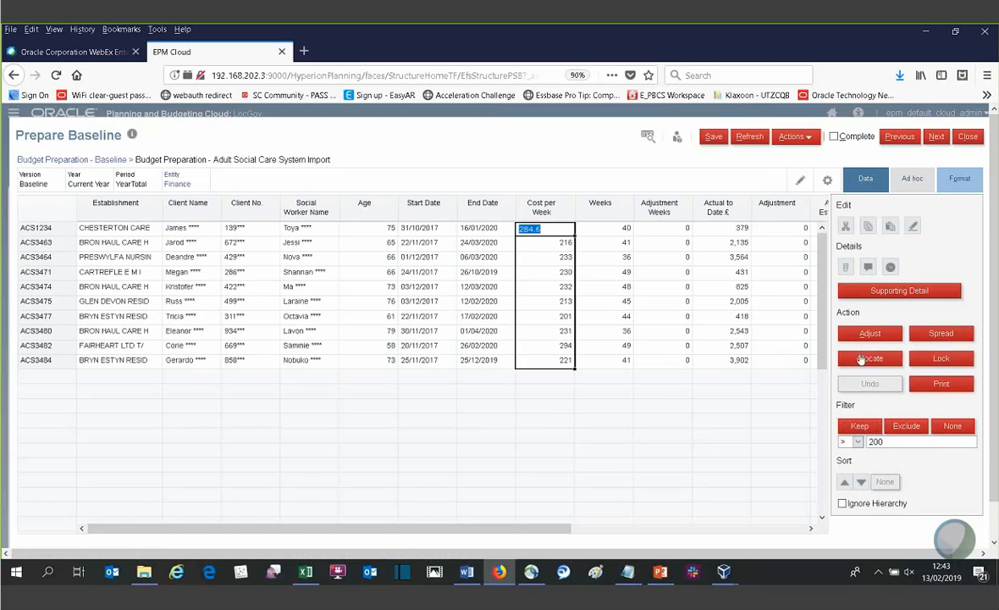
left_click(727, 347)
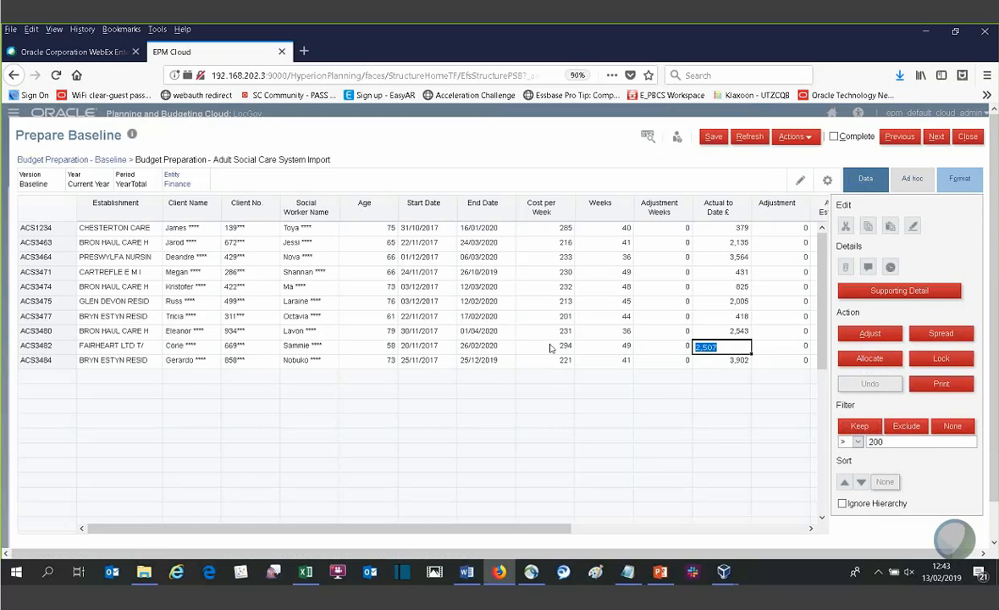
- Open the Adult Social Care Assessment from the Start Date cell of client row ACS3475
left_click(432, 304)
right_click(441, 305)
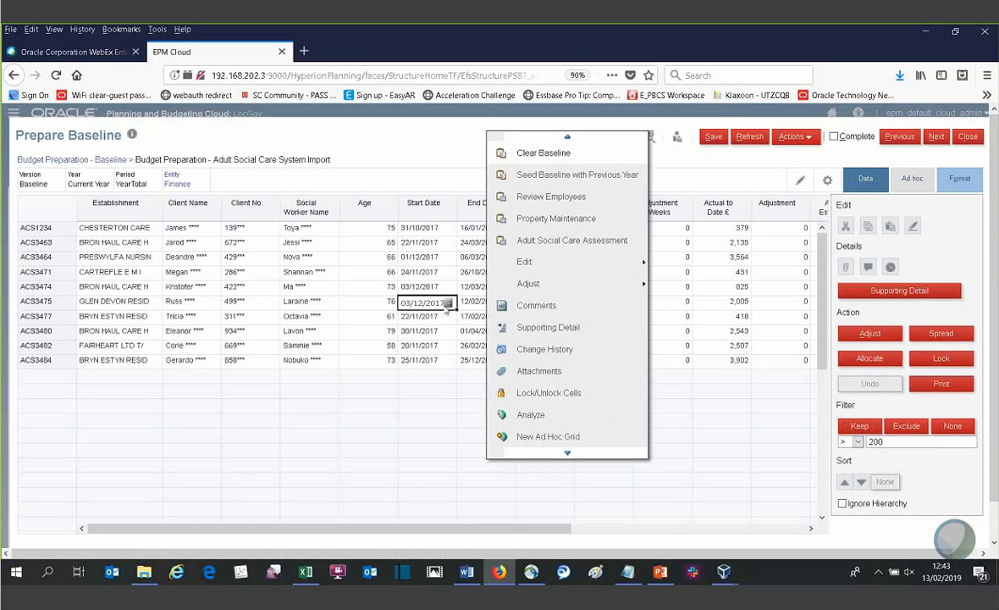
left_click(558, 243)
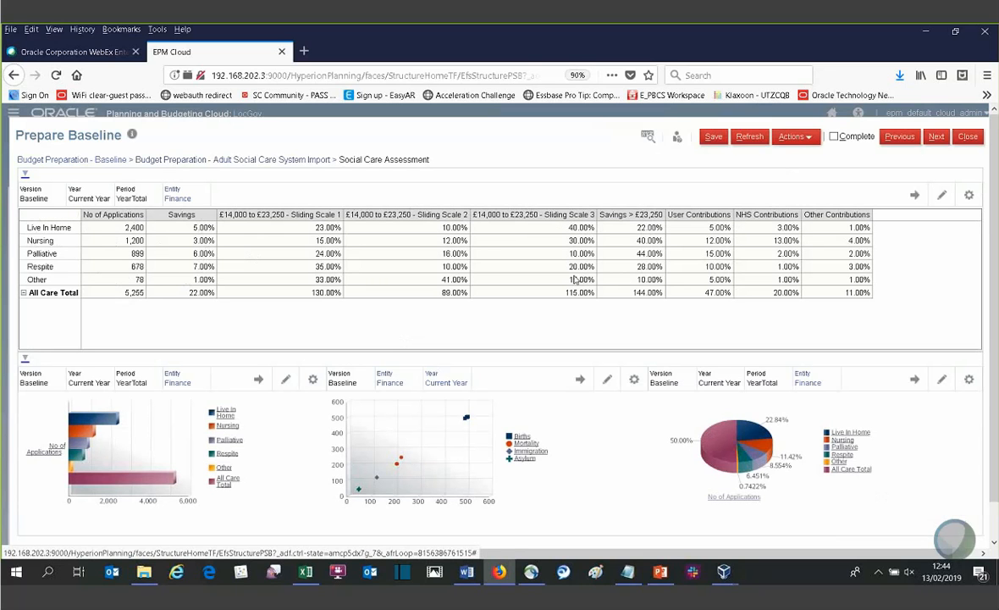
- Open Model Adult Social Care from the assessment grid and inspect the population needs and average tariff cells
right_click(325, 253)
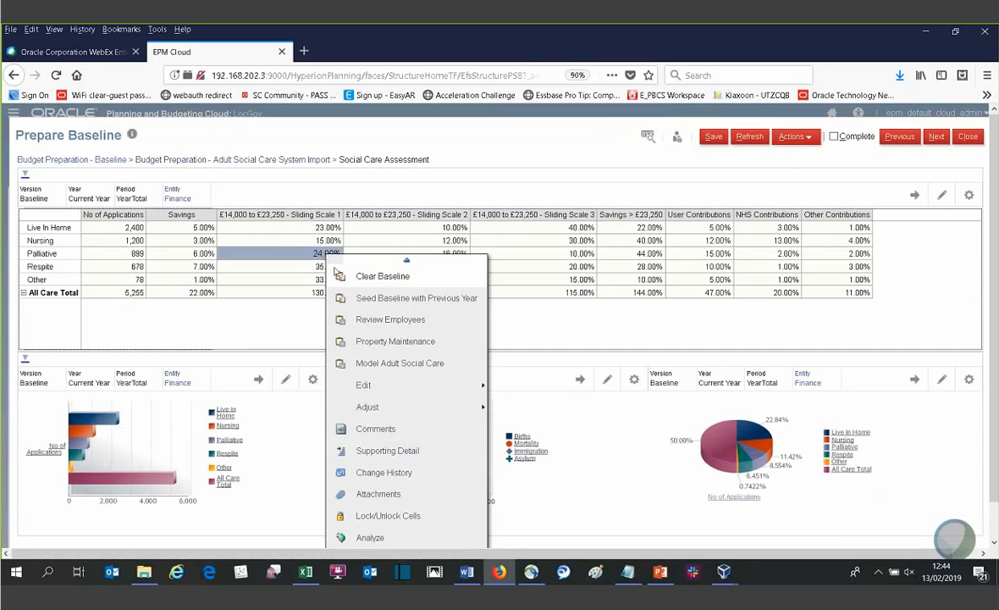
left_click(369, 364)
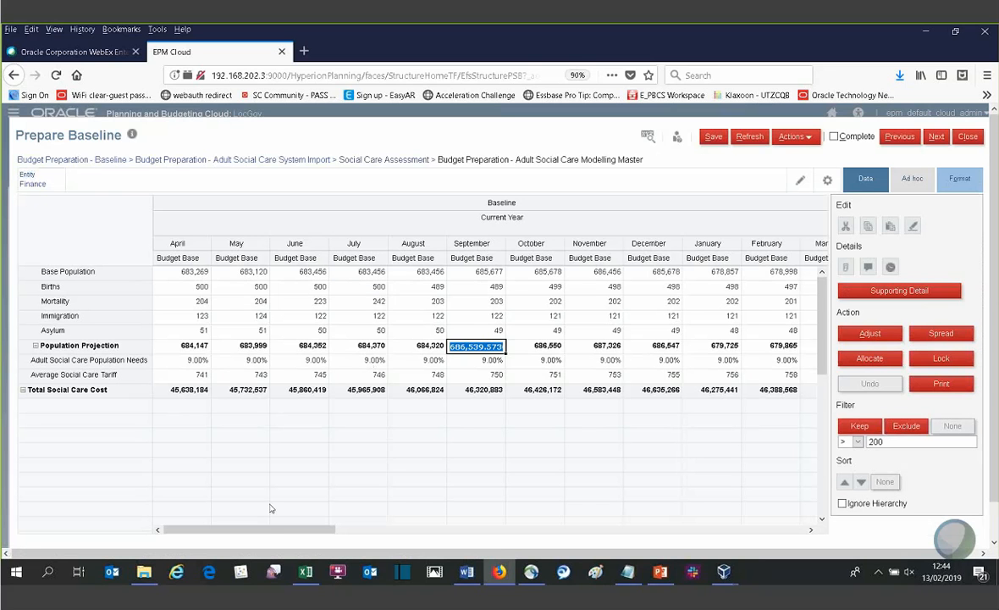
left_click_drag(271, 529, 167, 552)
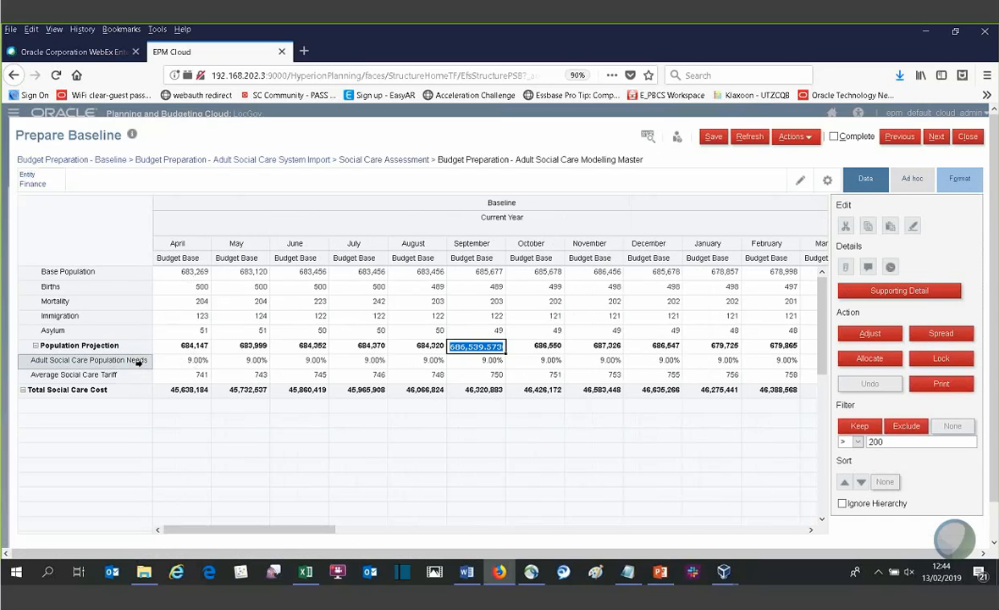
left_click(189, 361)
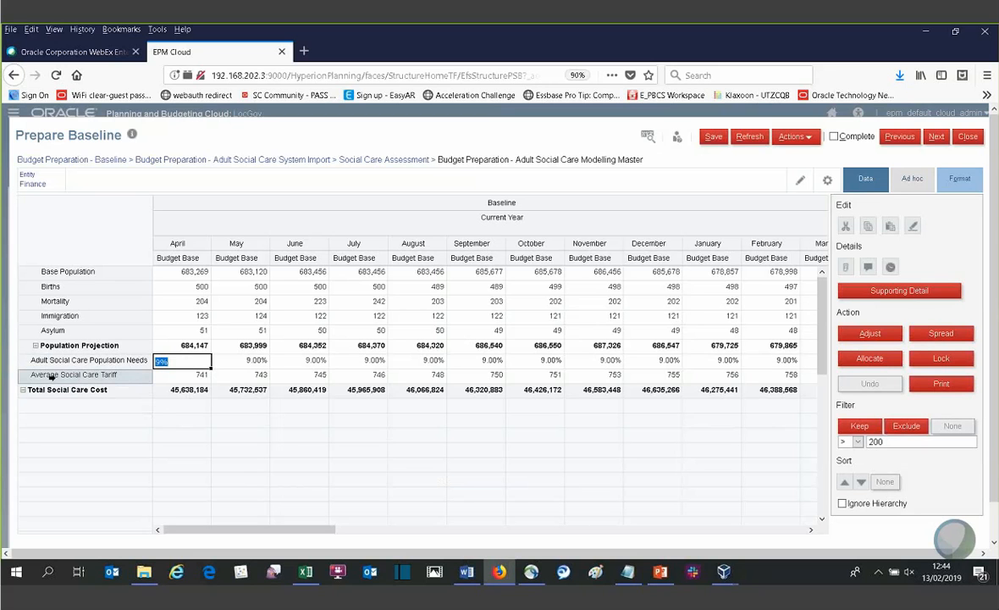
left_click(194, 376)
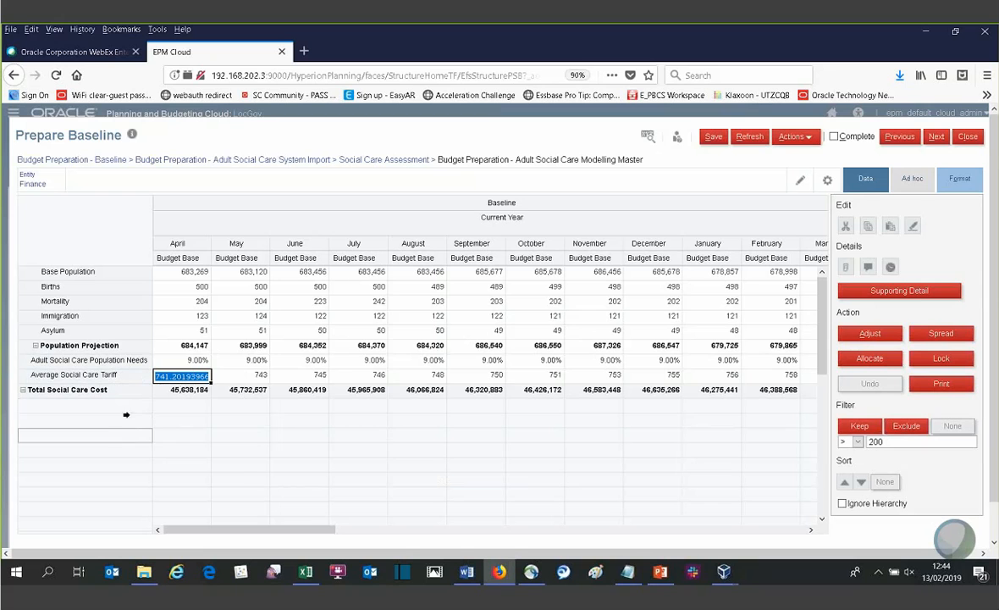
left_click(224, 361)
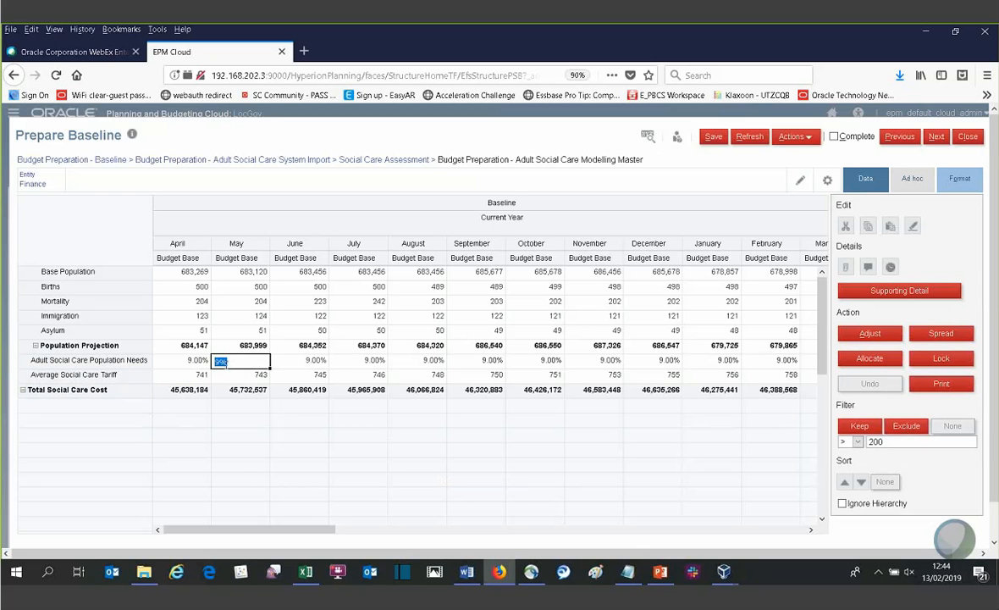
- Run Predictive Planning on the April Population Projection cell and check the baseline's risk against the prediction
left_click(204, 347)
right_click(205, 347)
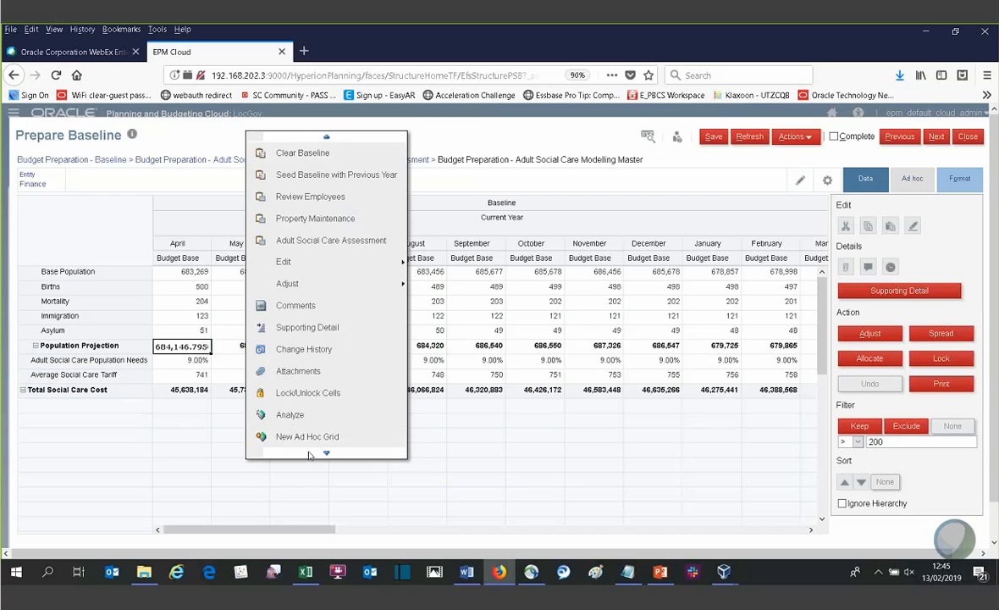
mouse_move(310, 456)
left_click(316, 375)
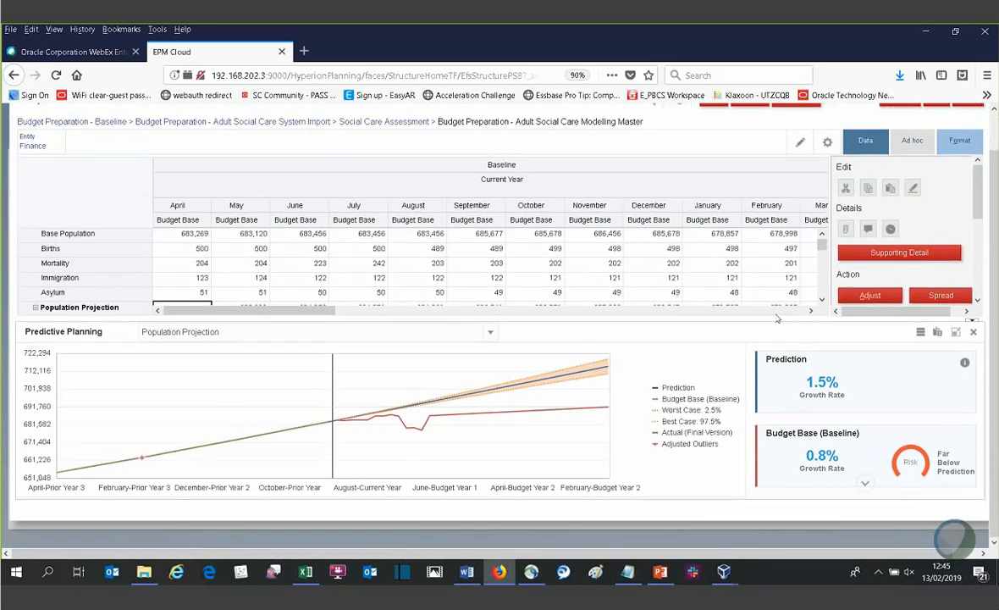
mouse_move(896, 489)
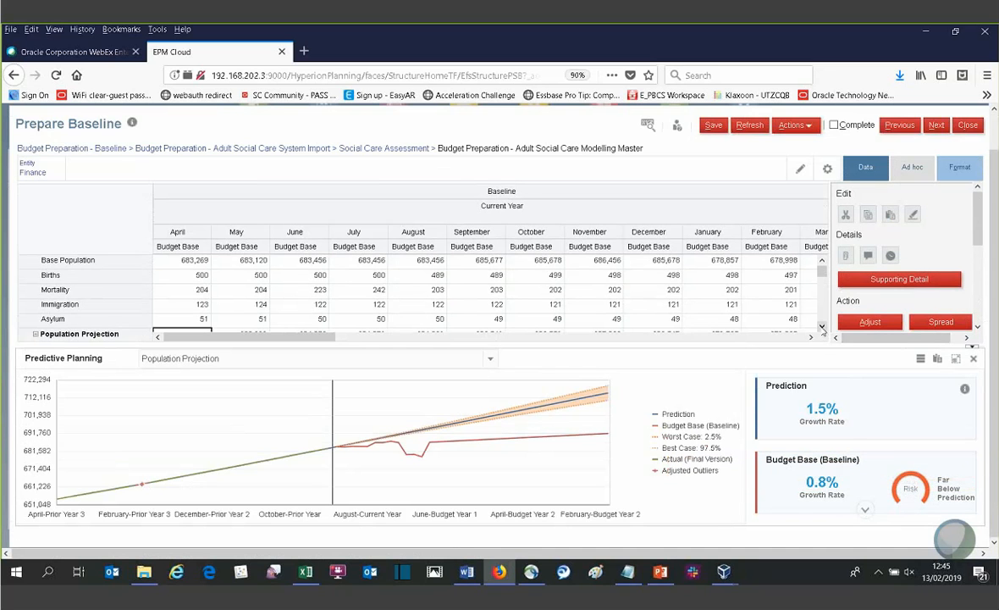
- Compare the predictions and risk gauges for the April values of Asylum, Immigration, Mortality, Births and Base Population
left_click(822, 327)
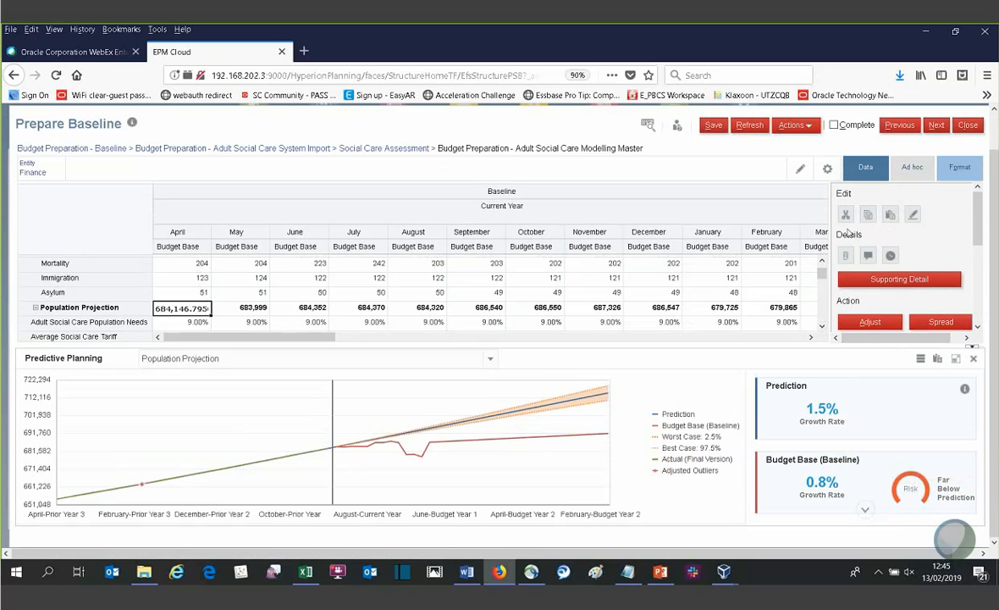
left_click(198, 292)
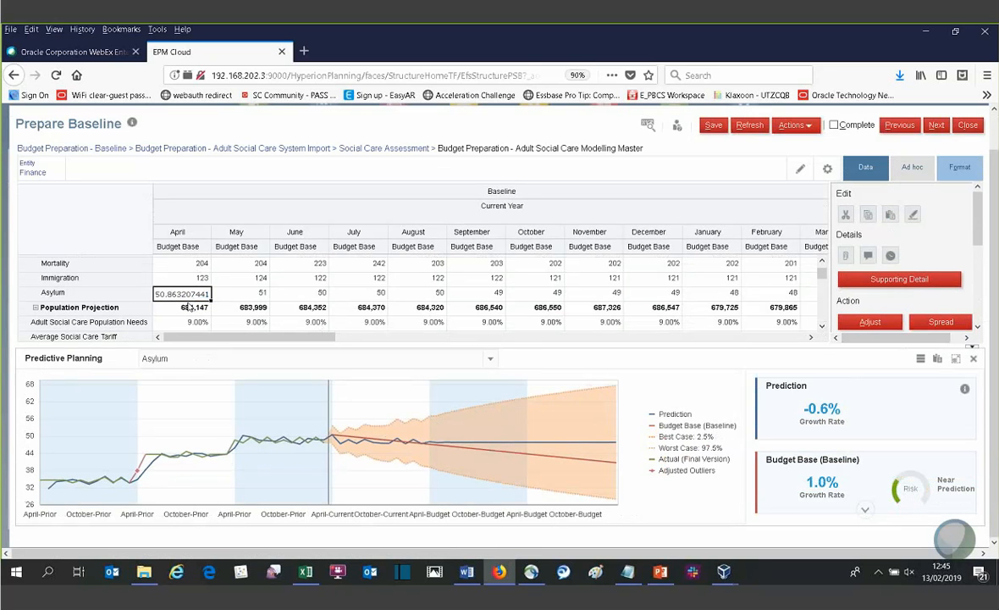
mouse_move(901, 483)
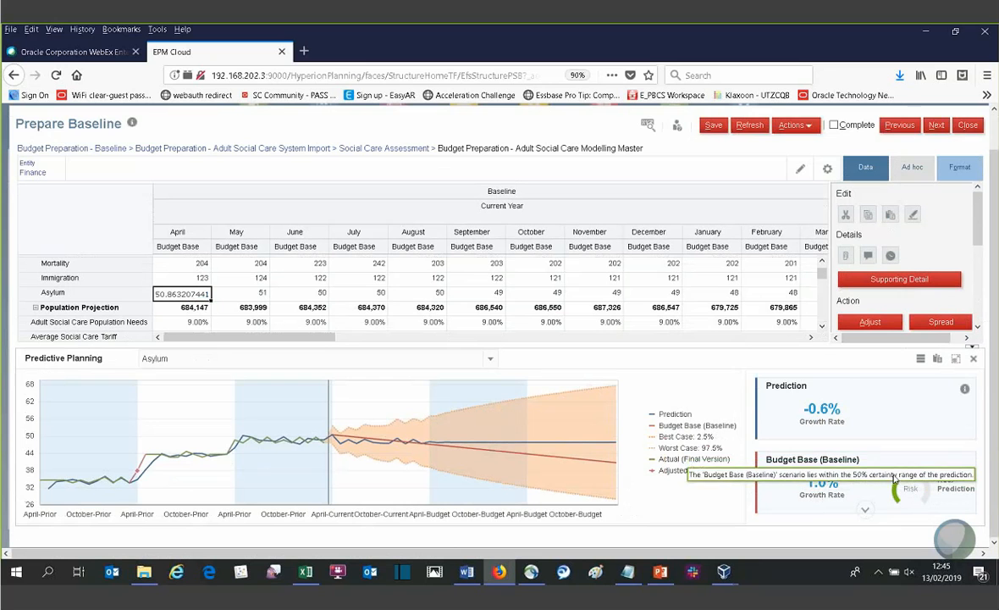
double_click(179, 280)
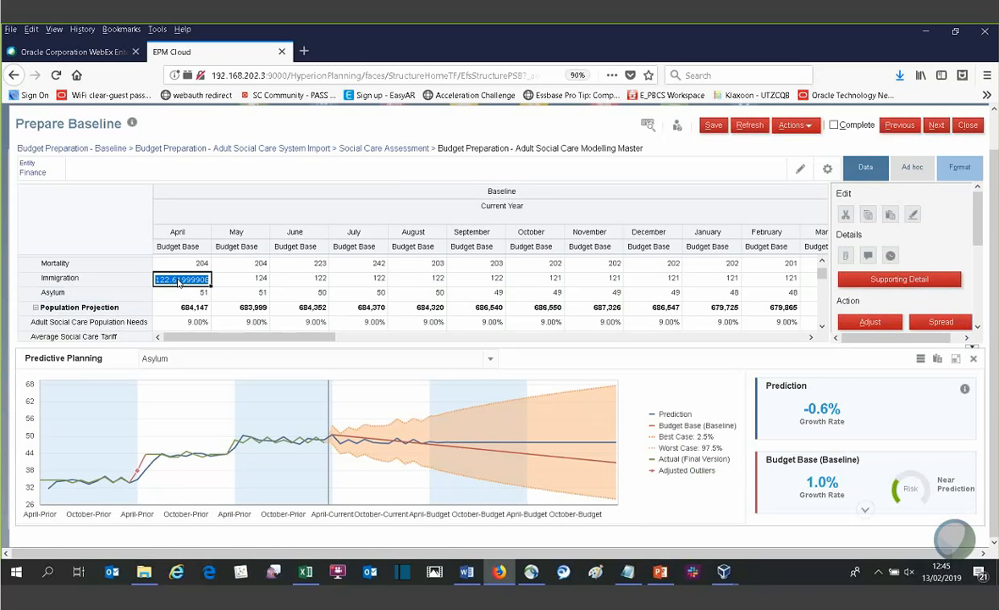
mouse_move(904, 480)
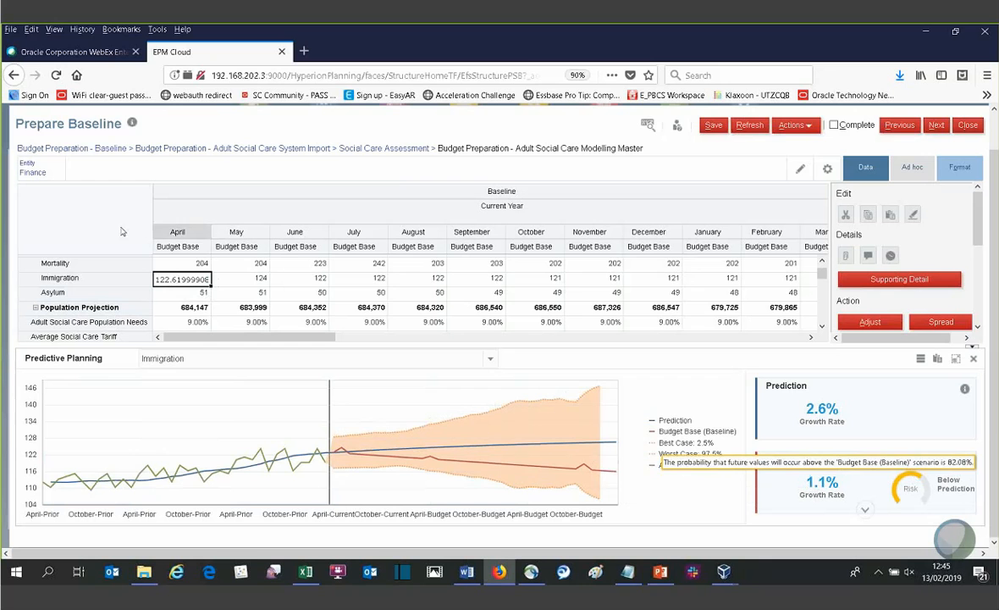
left_click(179, 267)
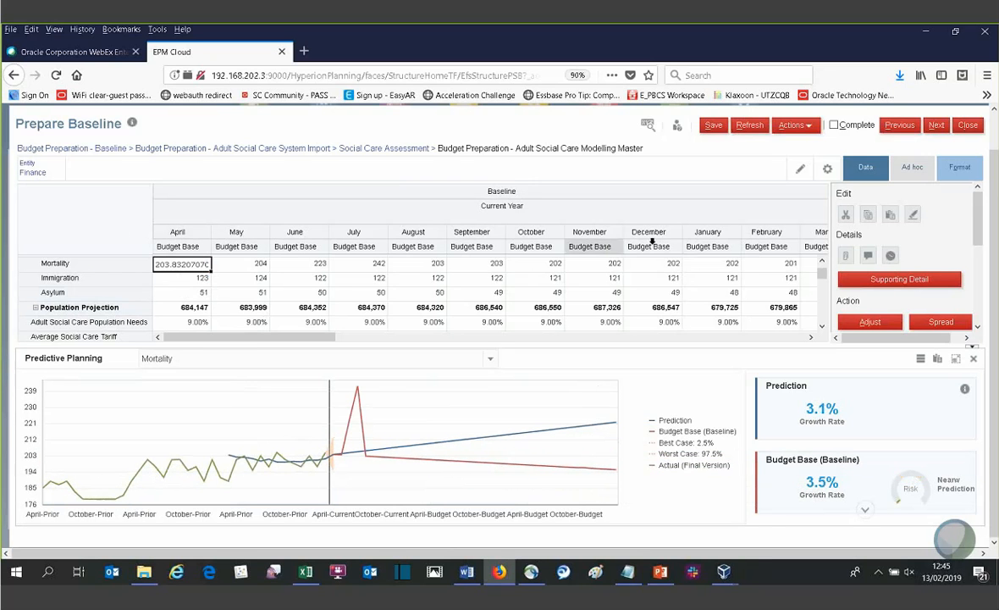
left_click(821, 262)
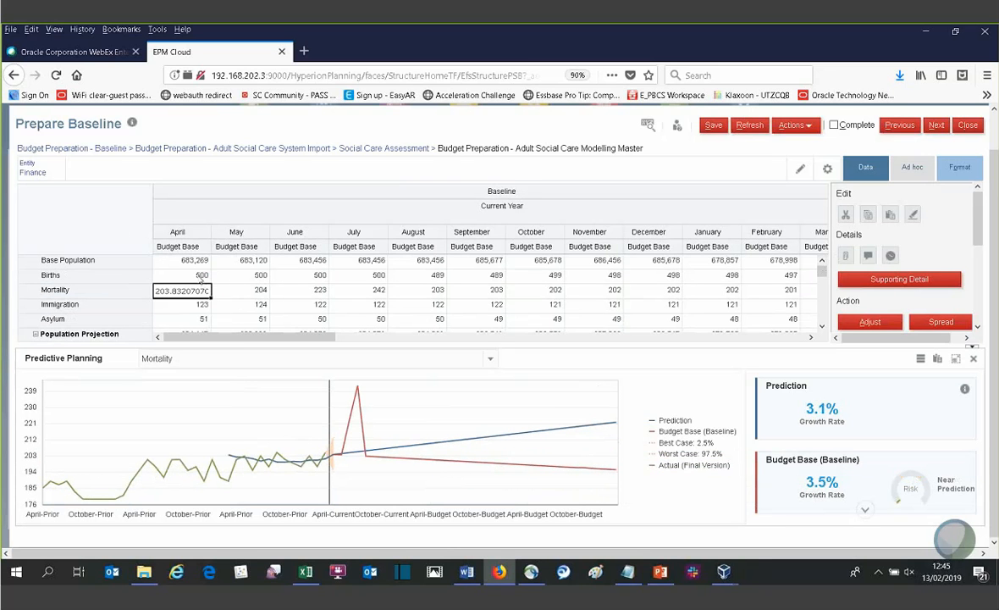
left_click(199, 276)
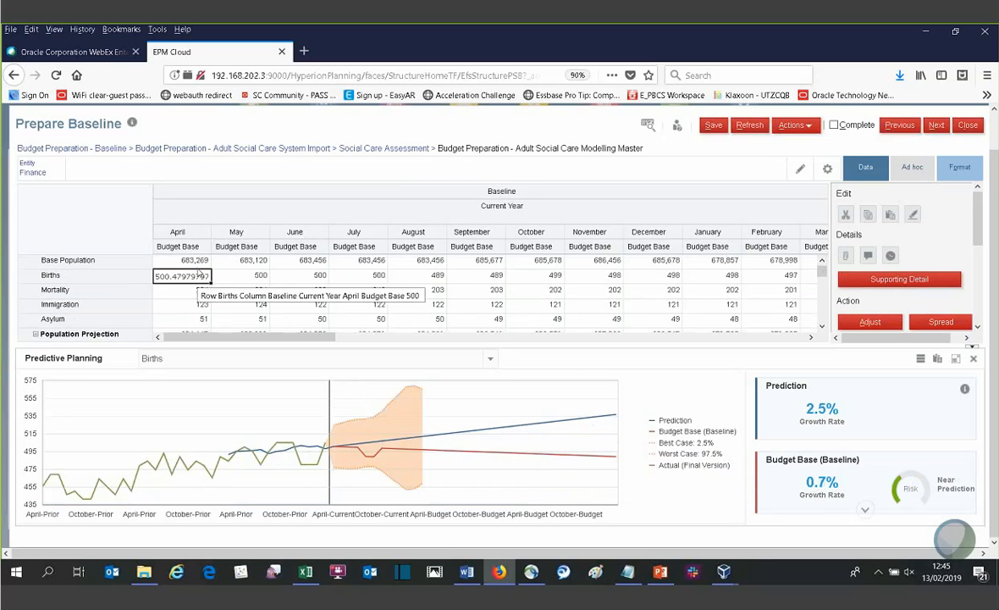
left_click(198, 262)
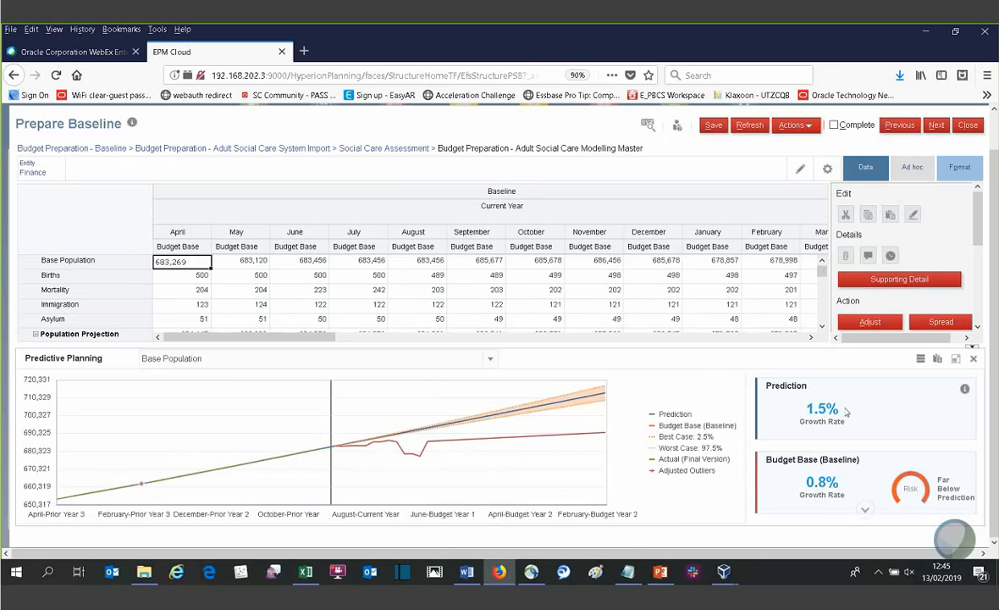
mouse_move(921, 499)
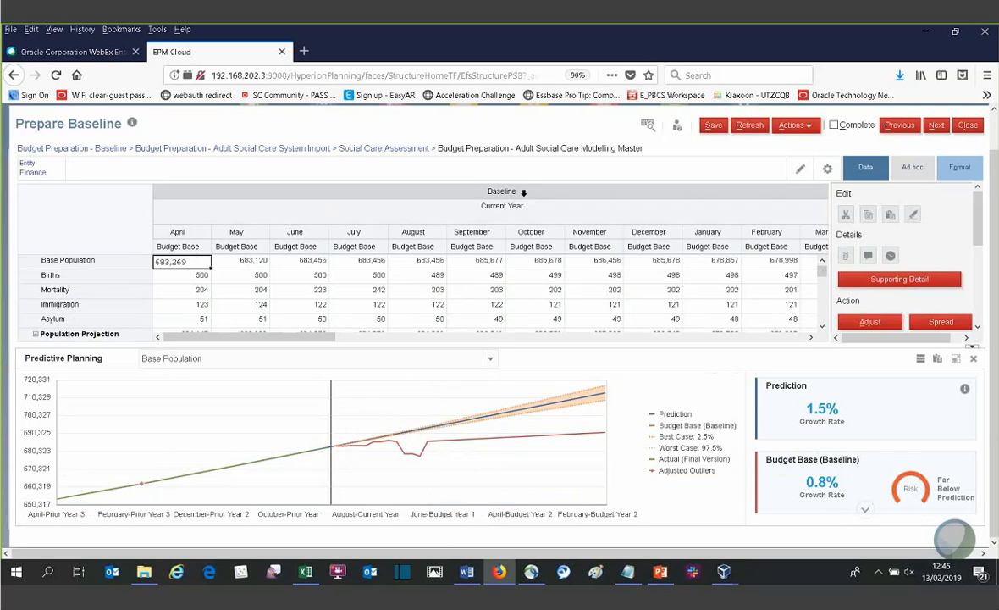
- Save the adult social care model and return to Budget Preparation - Baseline to review its Adult Social Care rows
left_click(711, 126)
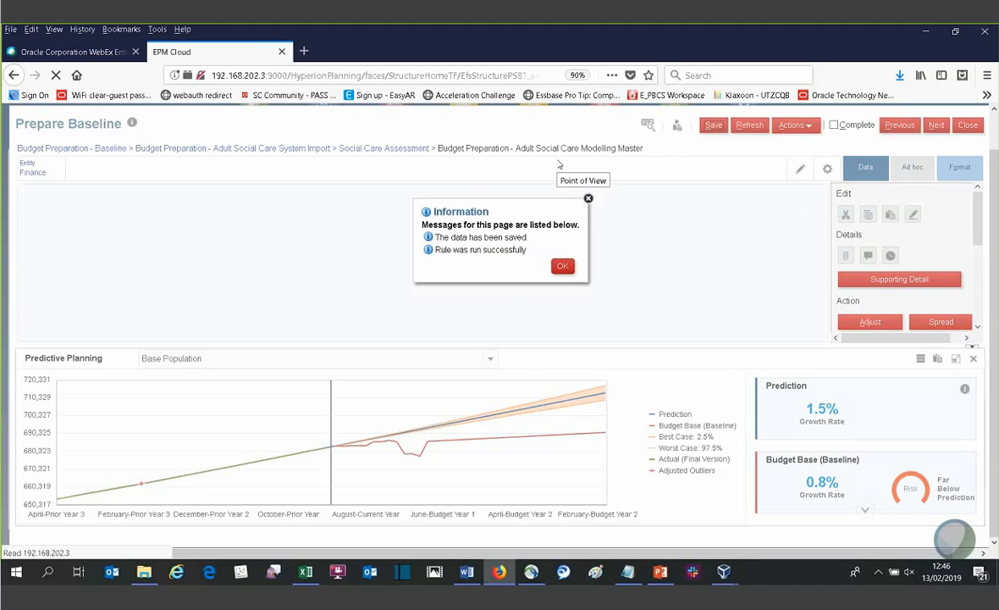
left_click(564, 268)
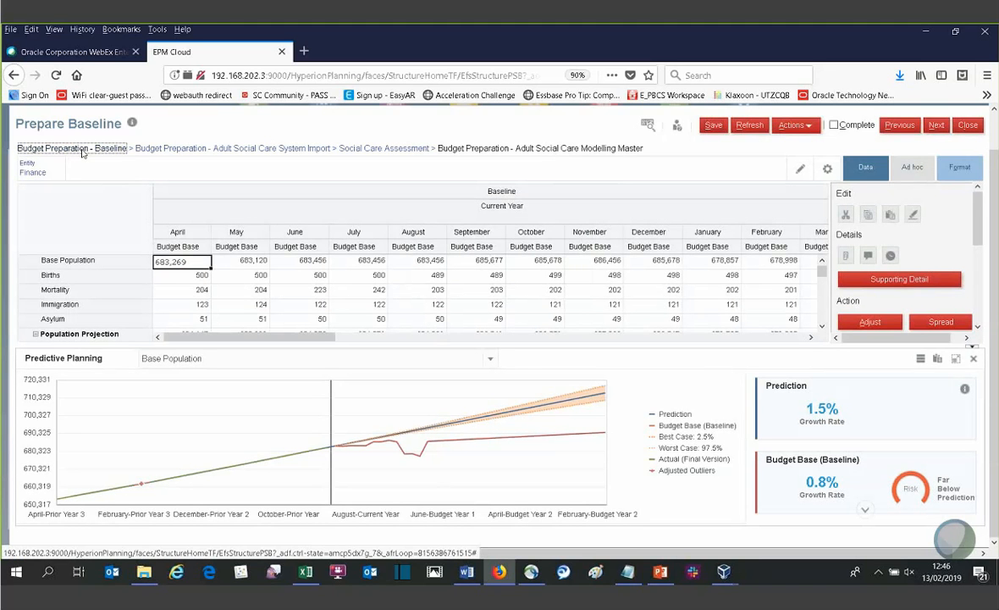
left_click(112, 148)
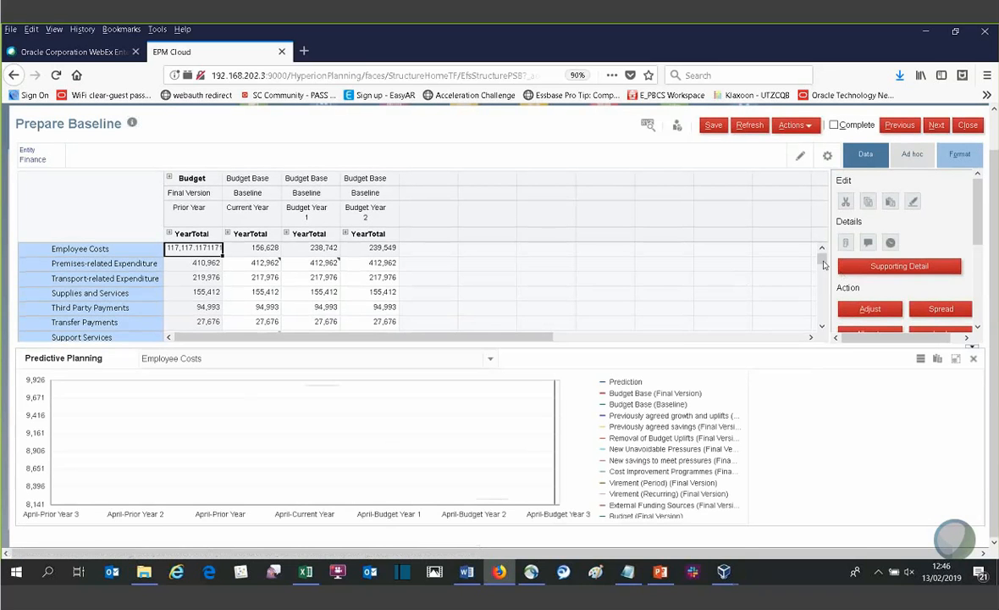
left_click_drag(824, 265, 820, 292)
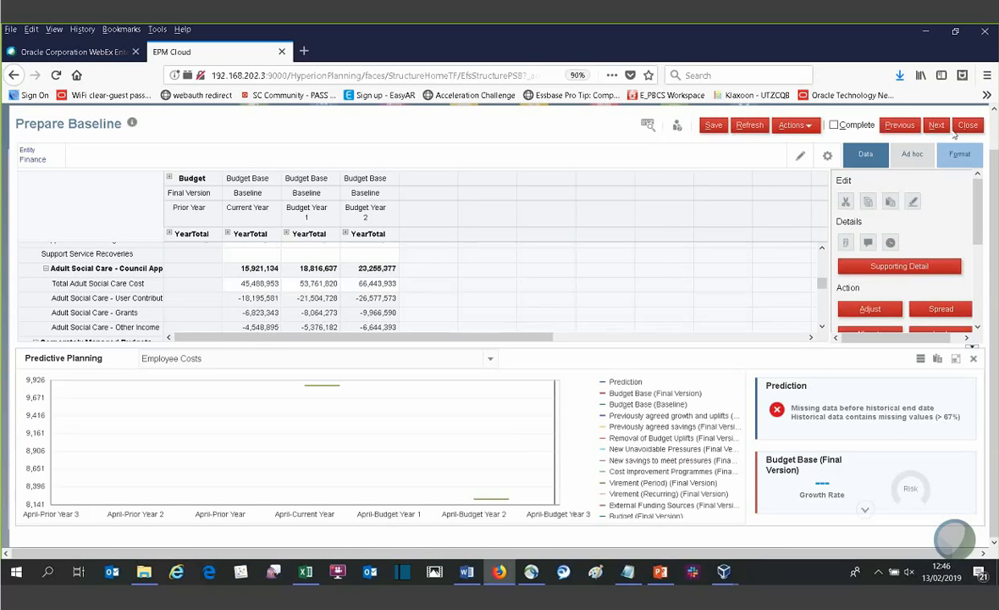
- Switch to the demo 2 slides presentation in PowerPoint and start the slide show from slide 18, "Lets take a look"
left_click(666, 572)
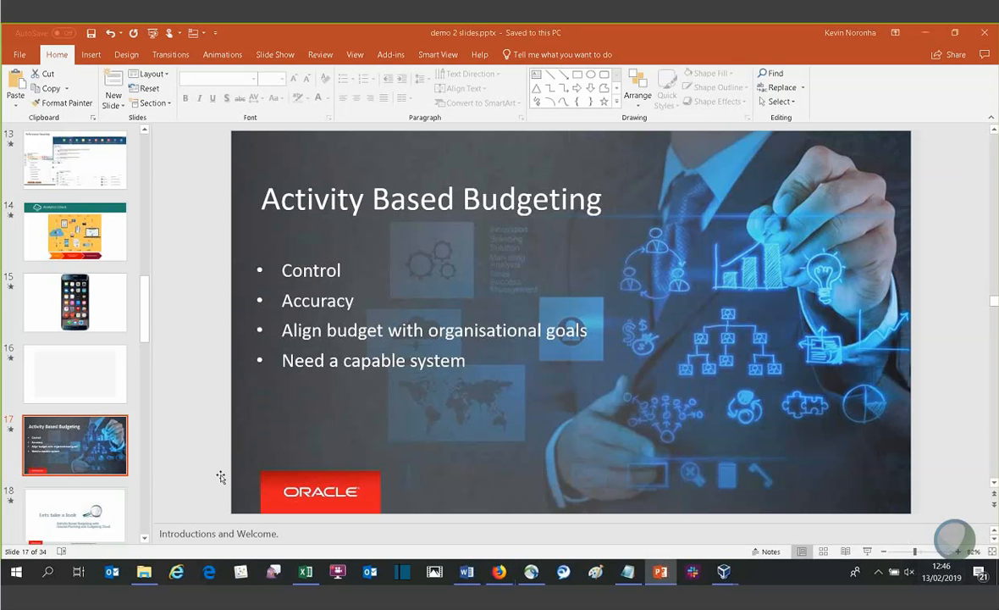
scroll(112, 432, "down", 2)
scroll(112, 433, "down", 1)
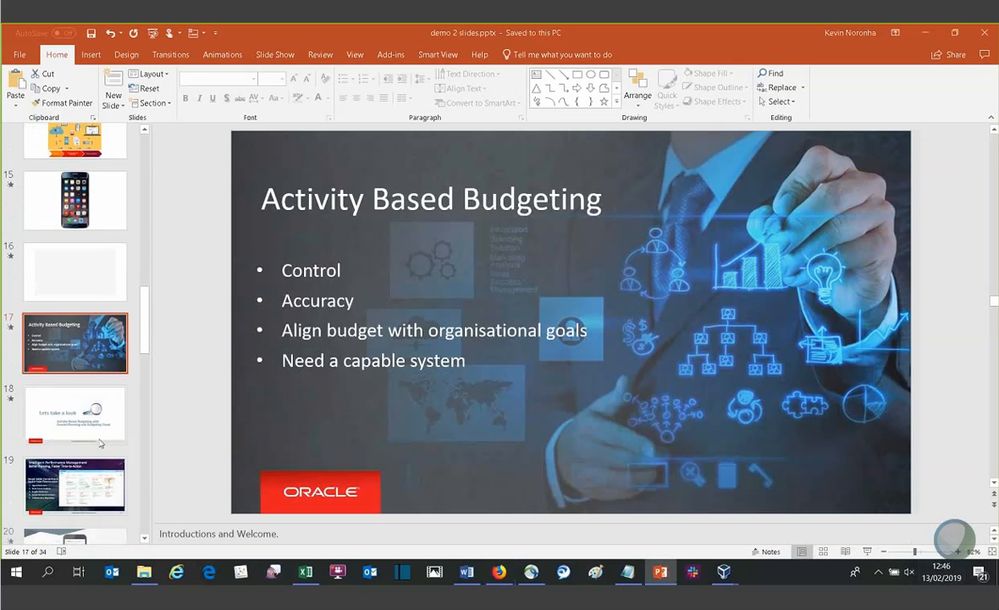
left_click(95, 398)
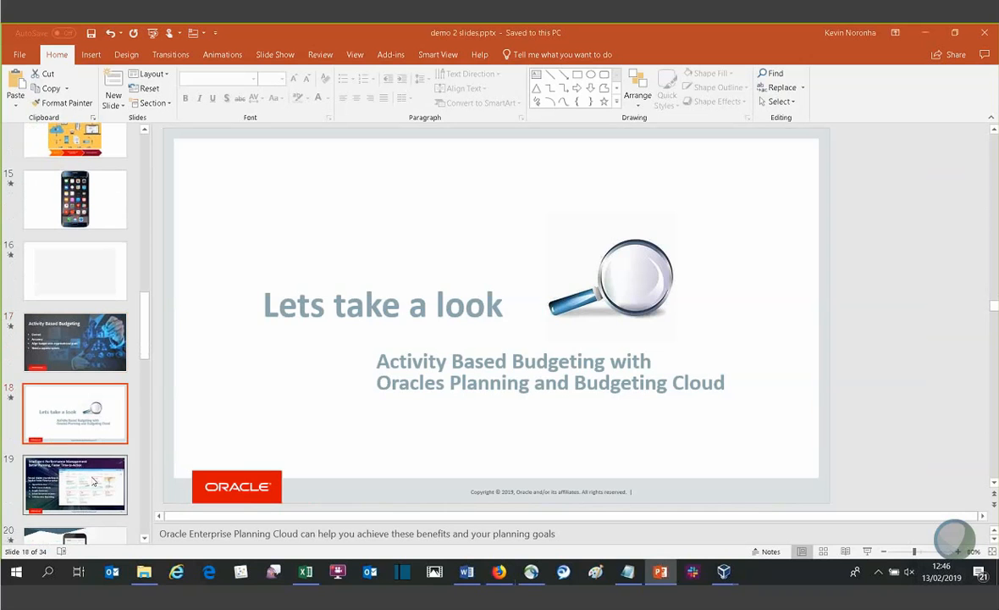
left_click(867, 552)
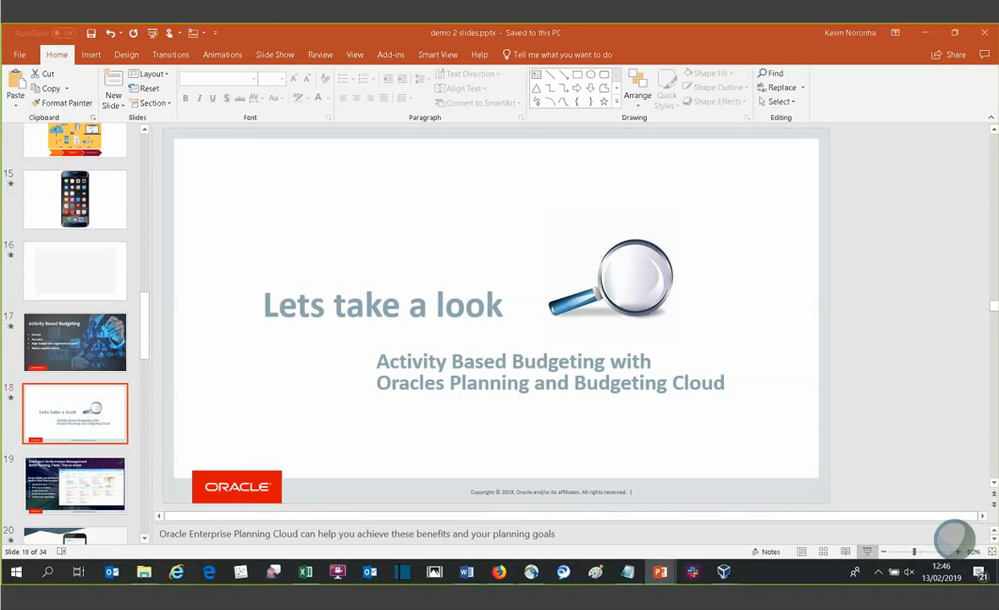